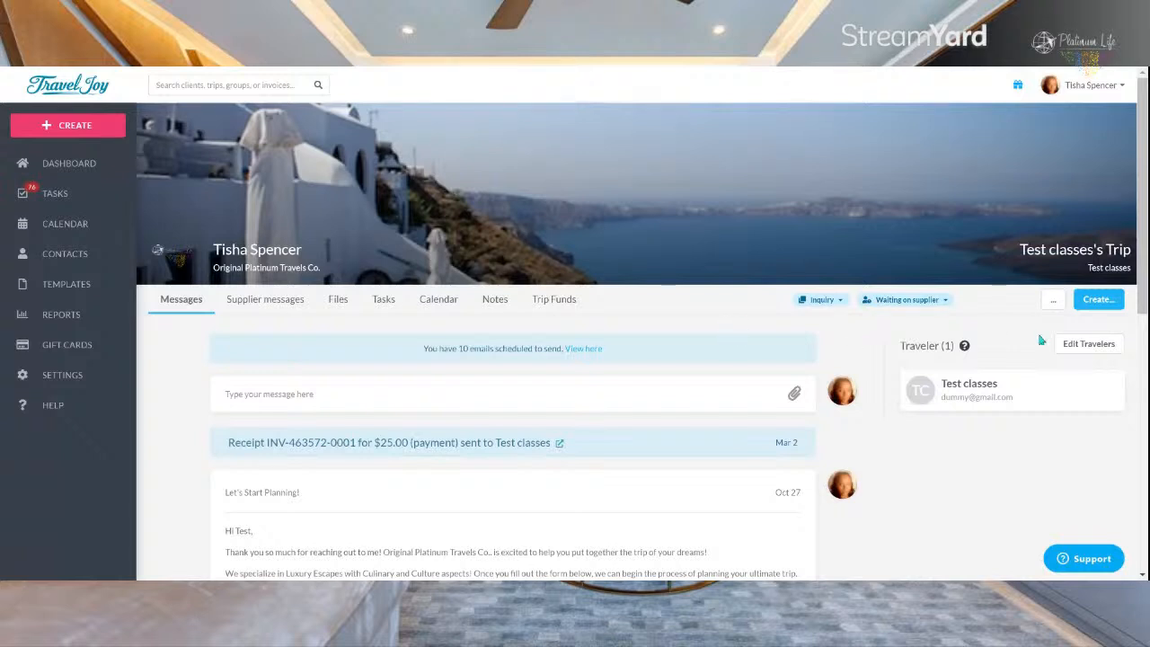
# Step: Open the Mexican Girls Trip draft proposal from the trip's files
pyautogui.click(1113, 304)
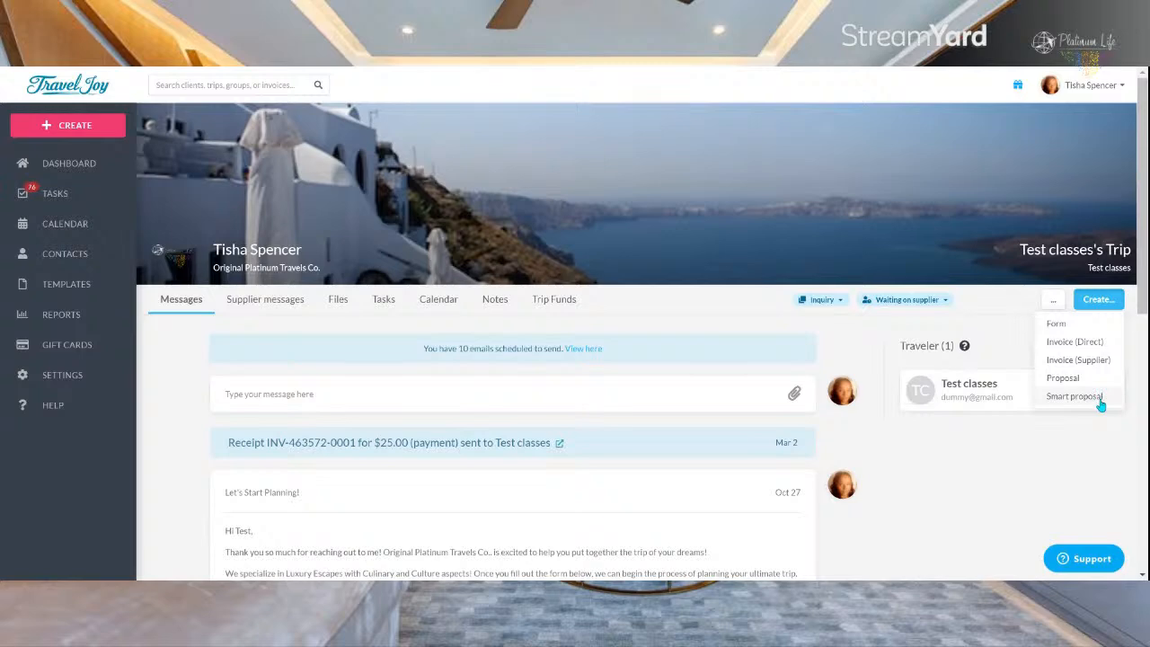
pyautogui.click(337, 305)
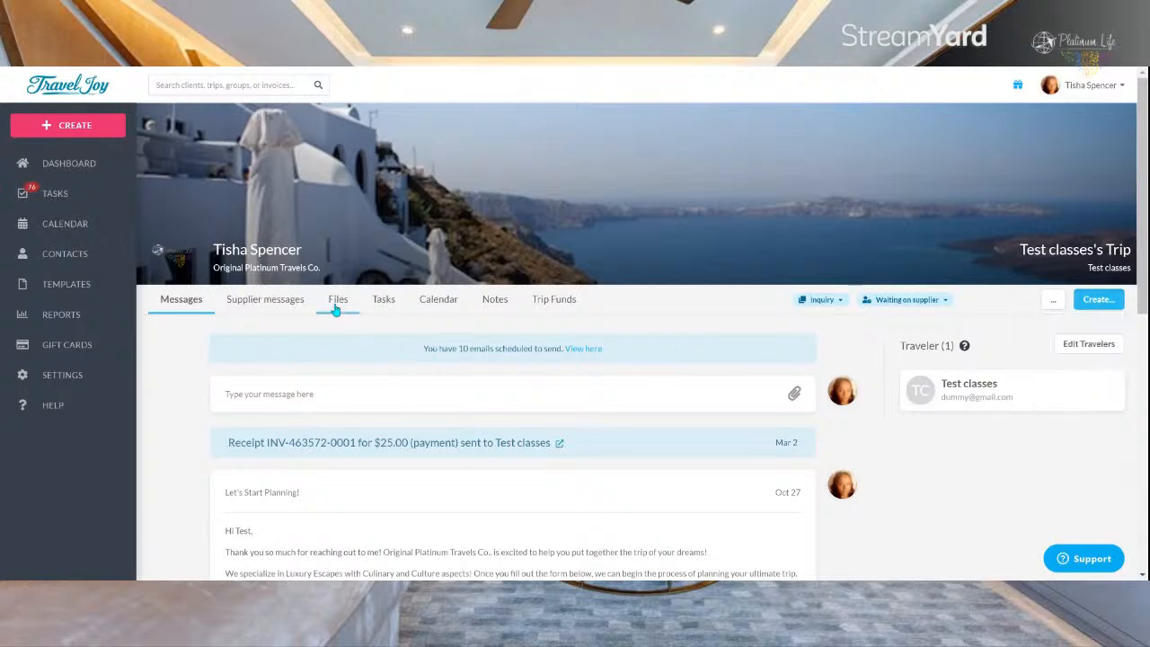
pyautogui.scroll(-2, 412, 320)
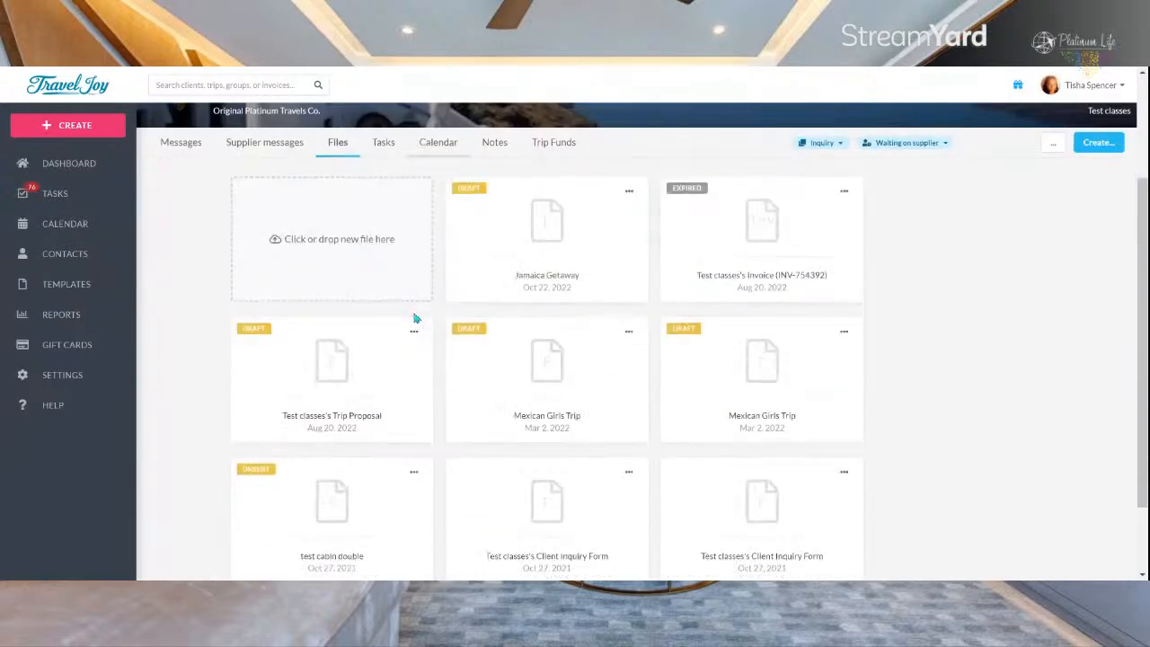
pyautogui.click(586, 367)
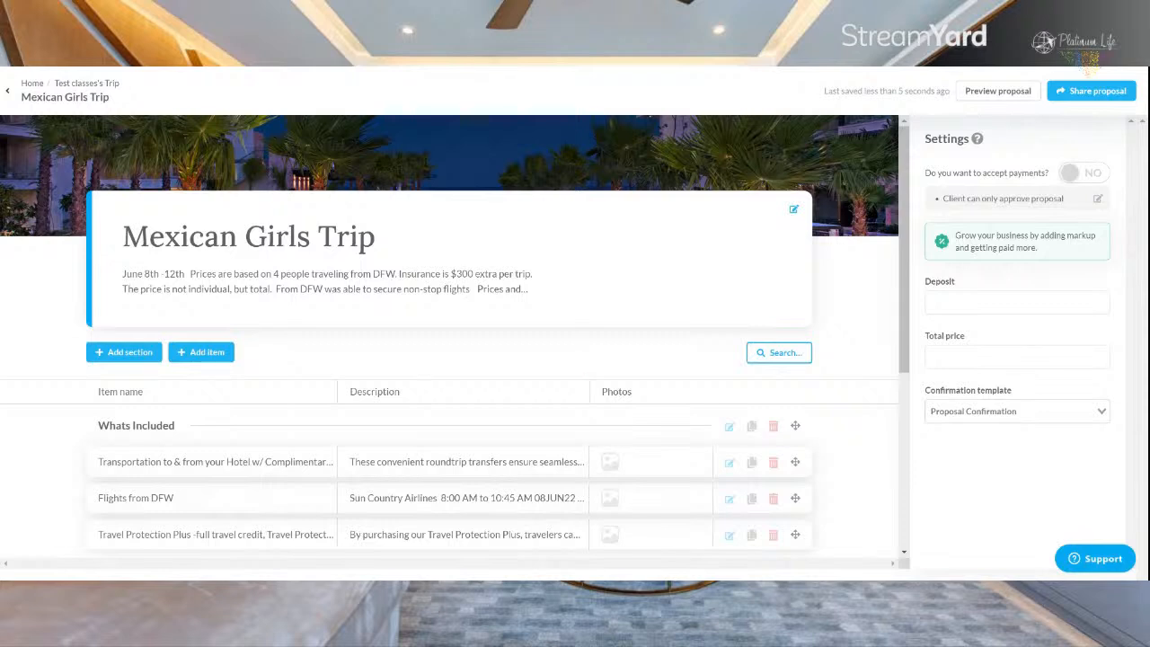
# Step: Examine the library search and the title card's title, intro and cover photo settings
pyautogui.click(790, 358)
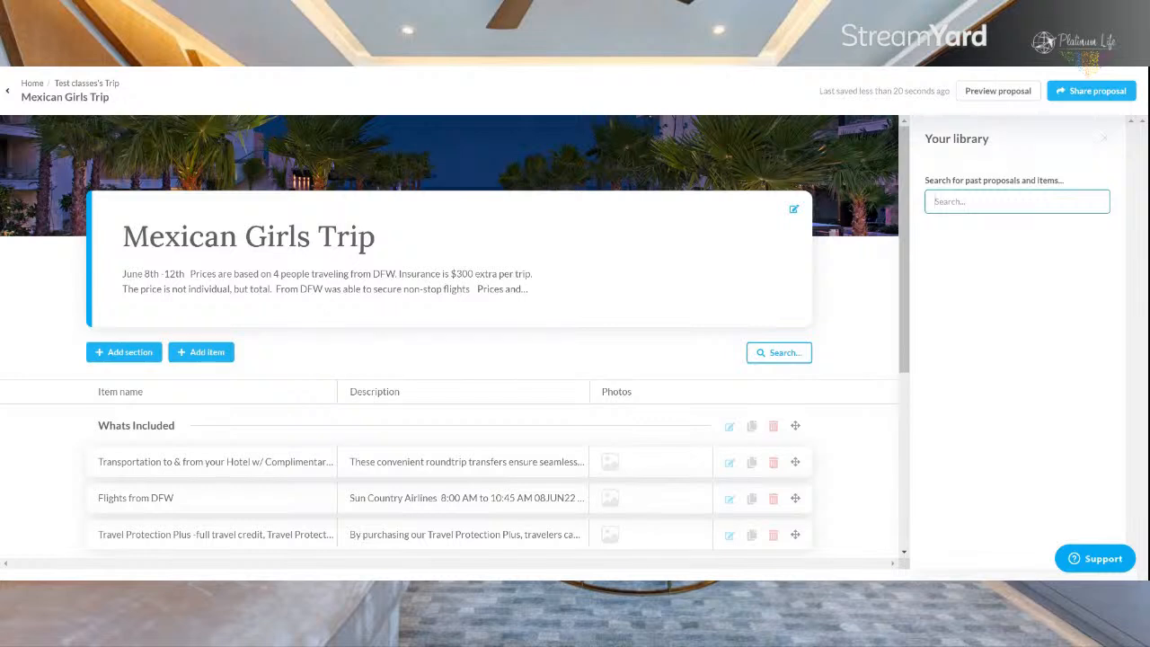
pyautogui.click(784, 275)
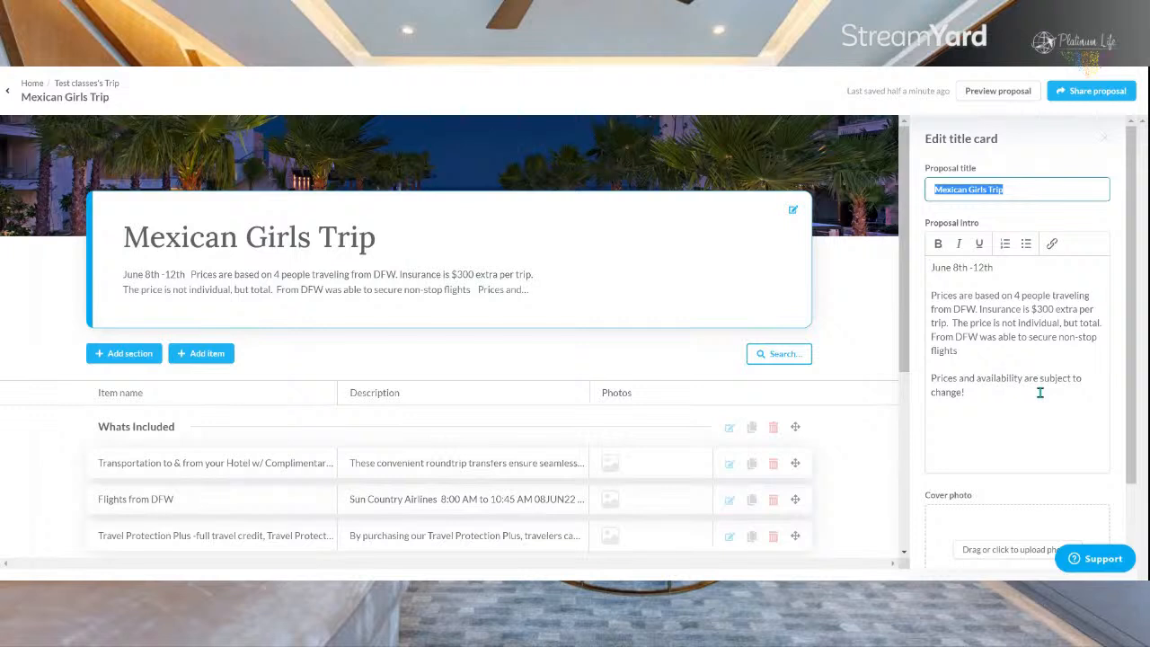
pyautogui.scroll(-1, 1040, 393)
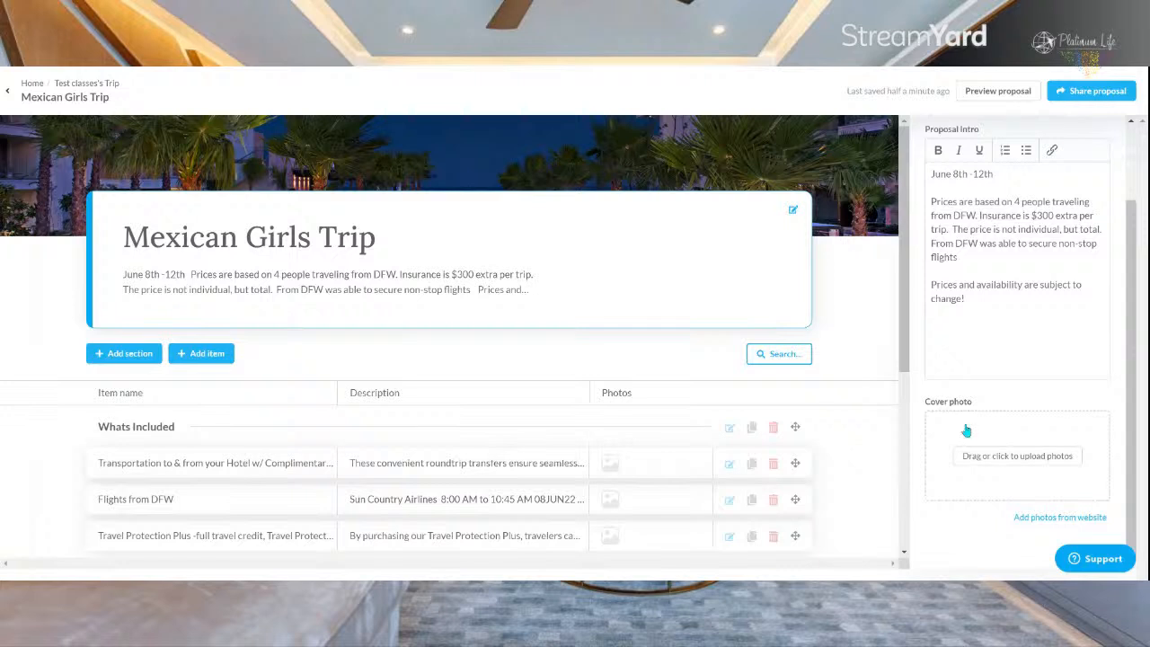
pyautogui.click(861, 318)
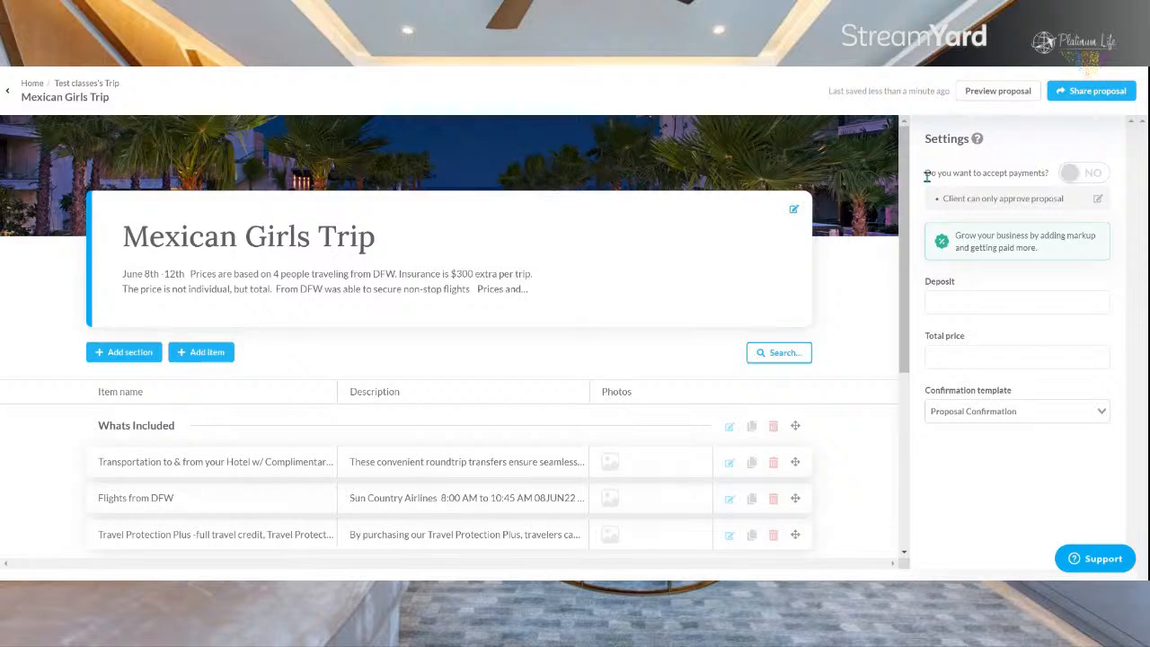
# Step: Enable payment acceptance for the proposal and turn on trip funds
pyautogui.click(1080, 174)
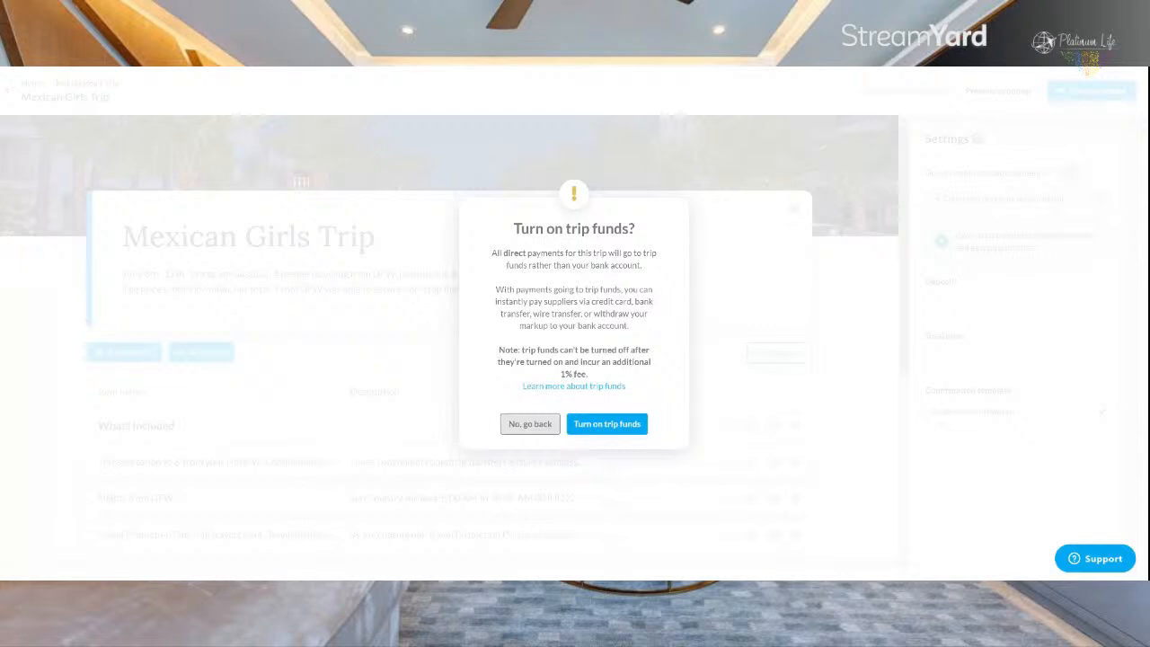
pyautogui.click(600, 424)
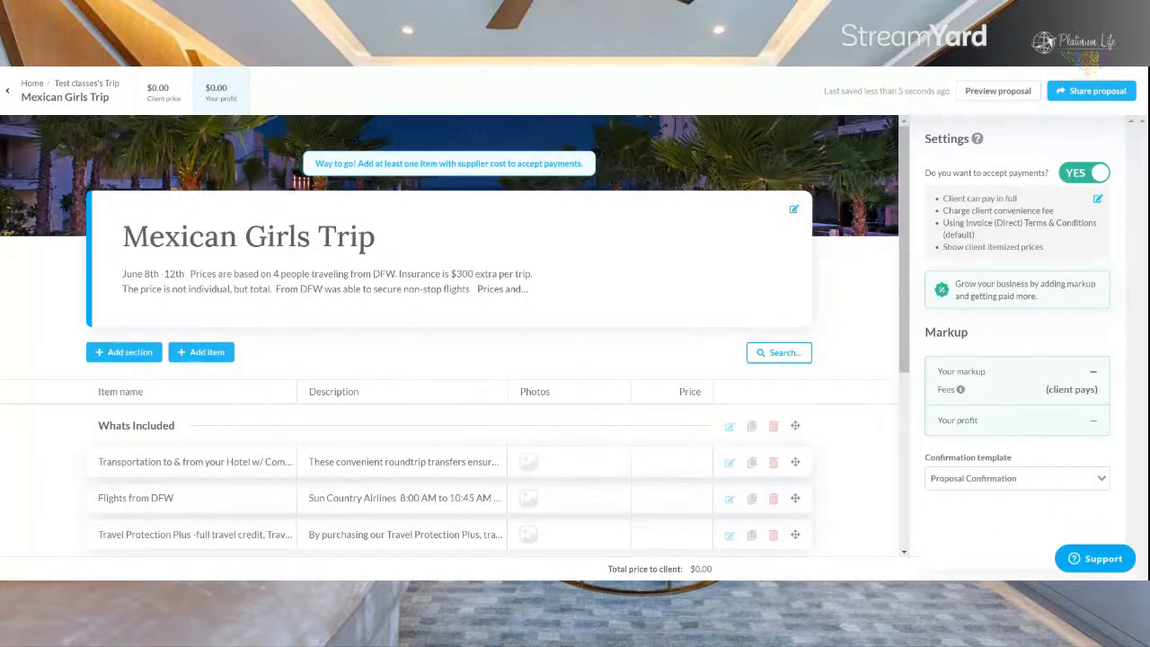
pyautogui.scroll(-4, 488, 316)
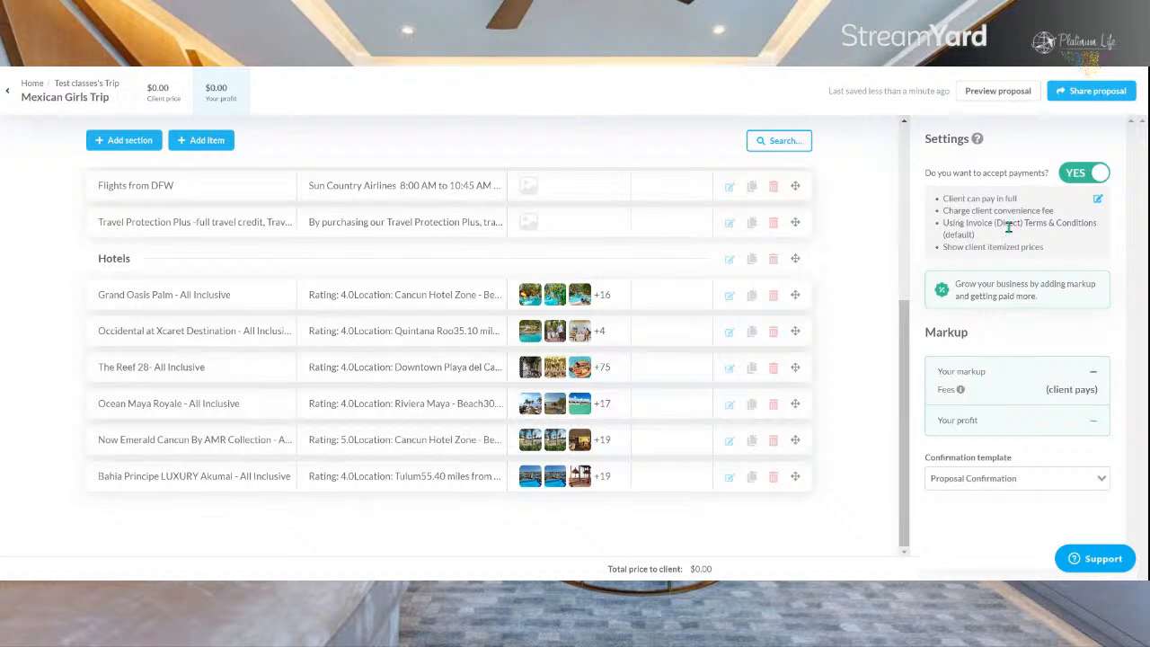
# Step: Set the client payment schedule to deposit and final payment, with the final payment due 10/29/2023
pyautogui.click(1100, 203)
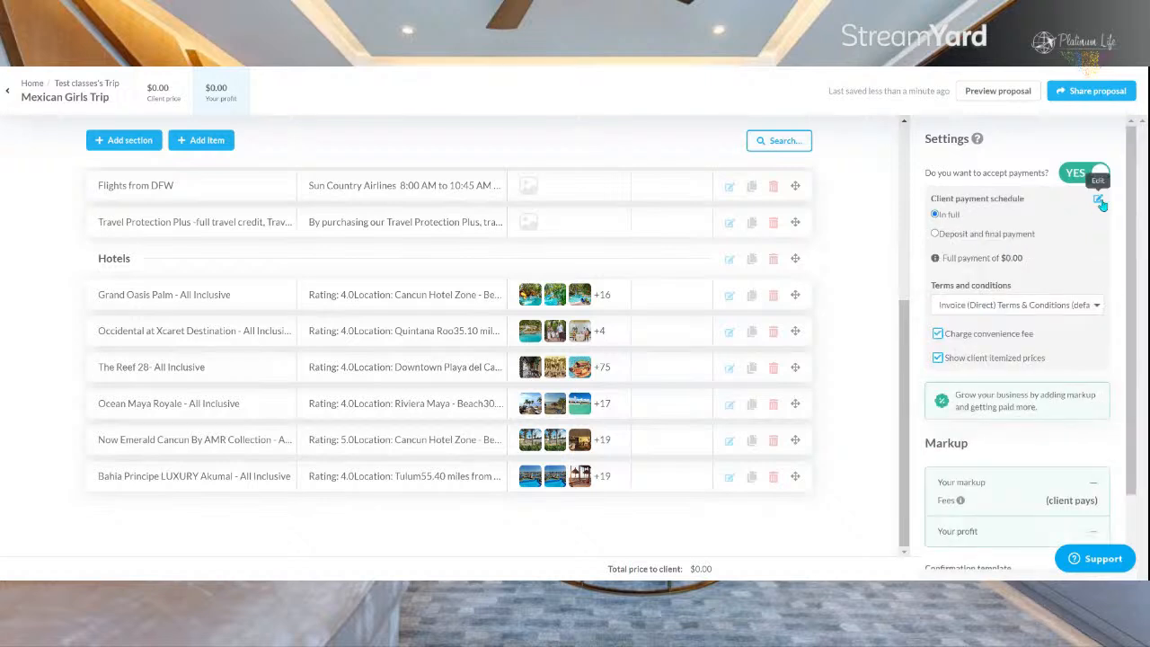
pyautogui.click(936, 235)
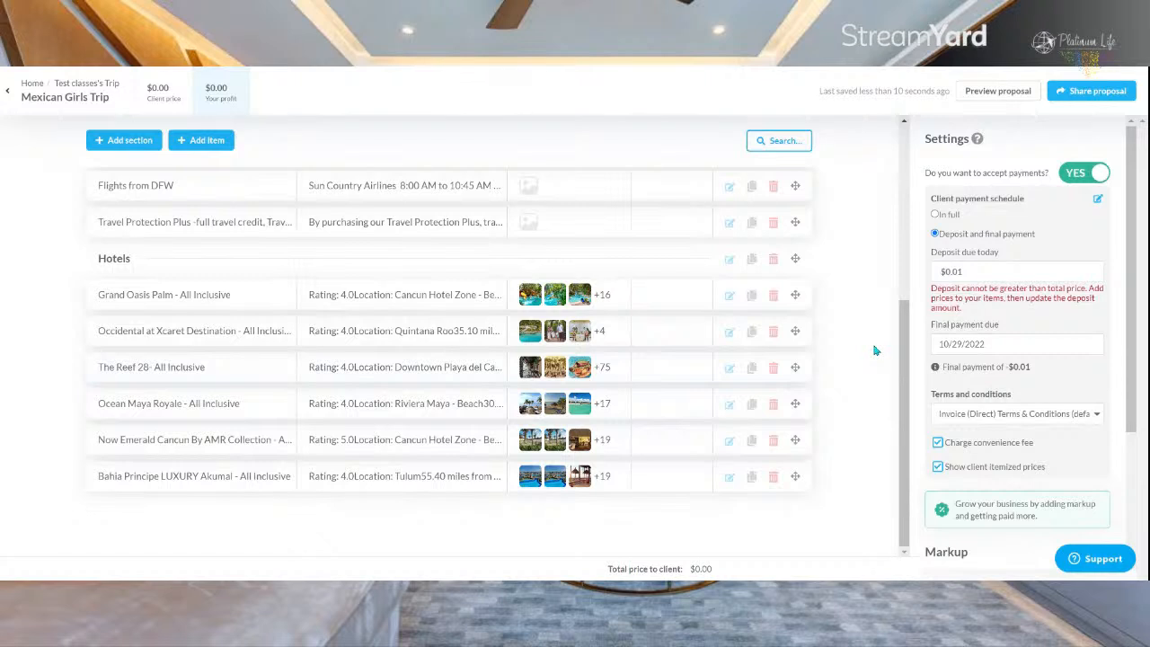
pyautogui.click(1017, 346)
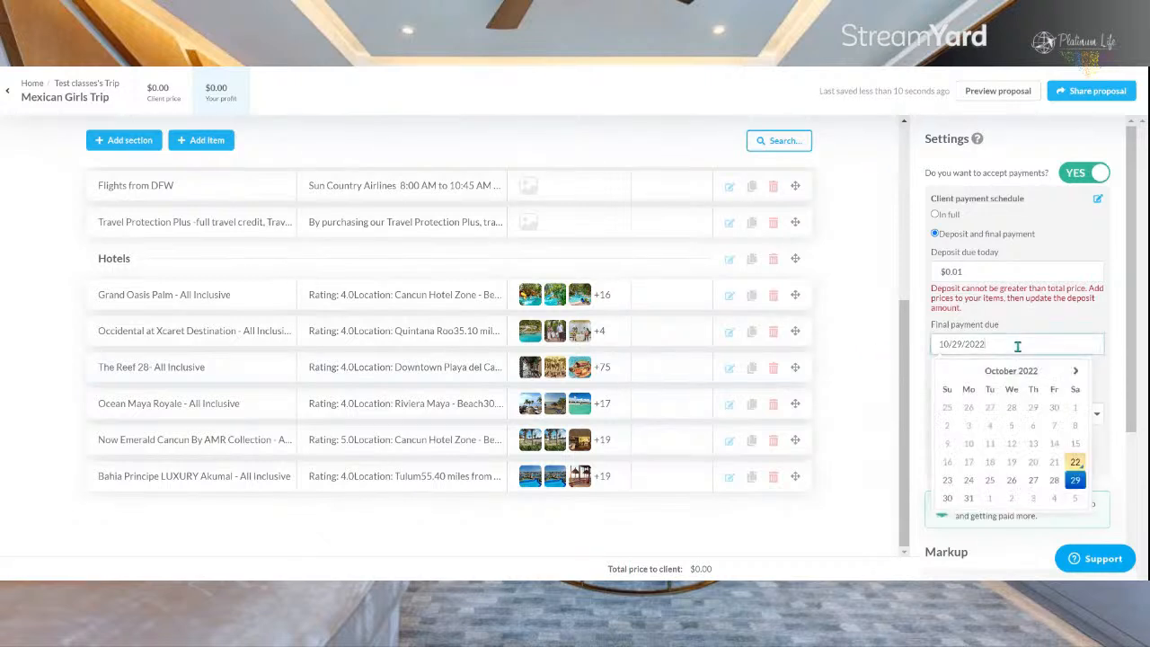
pyautogui.press('BackSpace')
pyautogui.write('3')
pyautogui.click(1039, 323)
# Step: Choose the Invoice (Direct) Non-refundable terms and conditions and stop showing the client itemized prices
pyautogui.scroll(-2, 1040, 322)
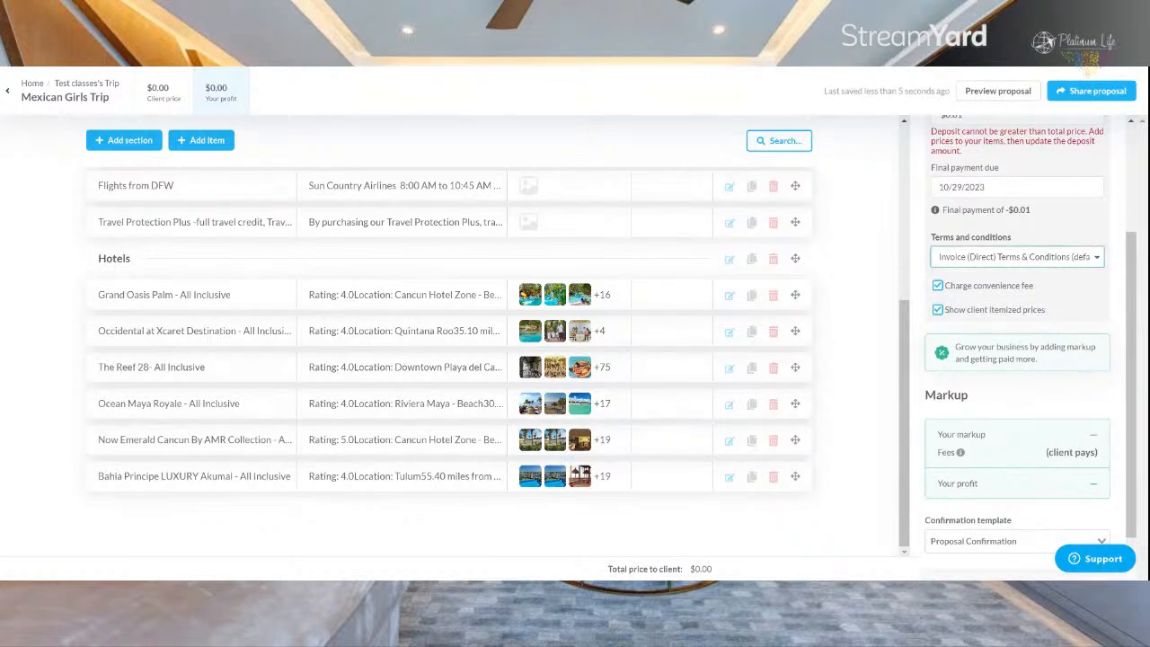
pyautogui.click(1060, 285)
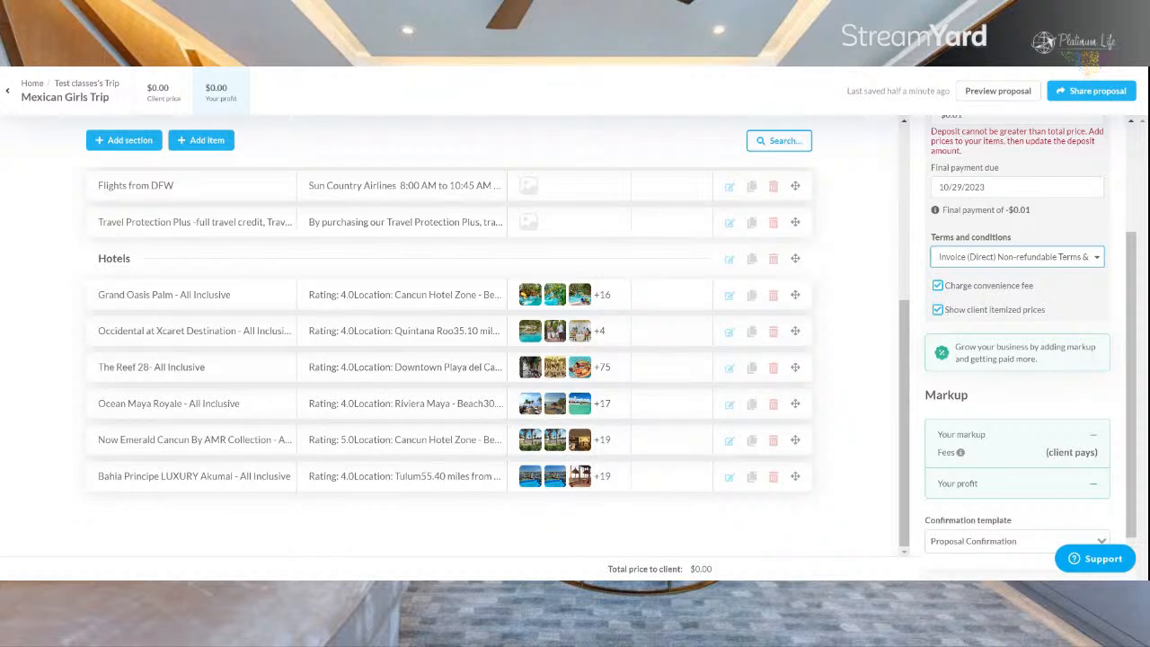
pyautogui.click(939, 311)
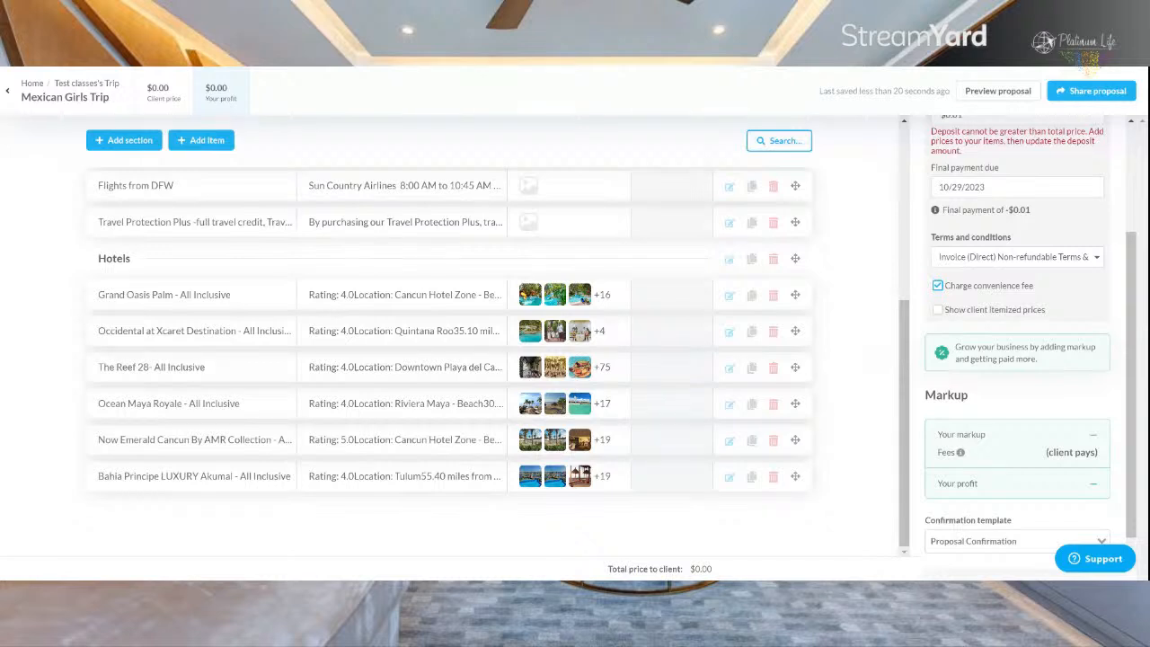
# Step: Try Invoice Confirmation as the confirmation template, and return it to Proposal Confirmation
pyautogui.scroll(-1, 1011, 269)
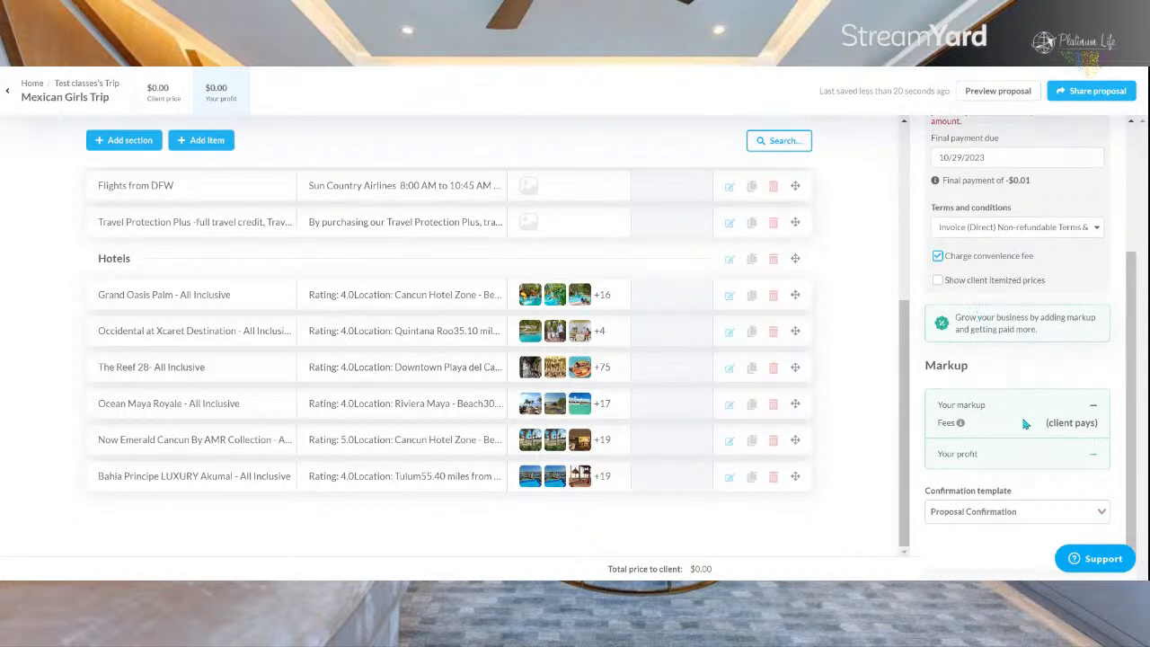
pyautogui.click(1038, 509)
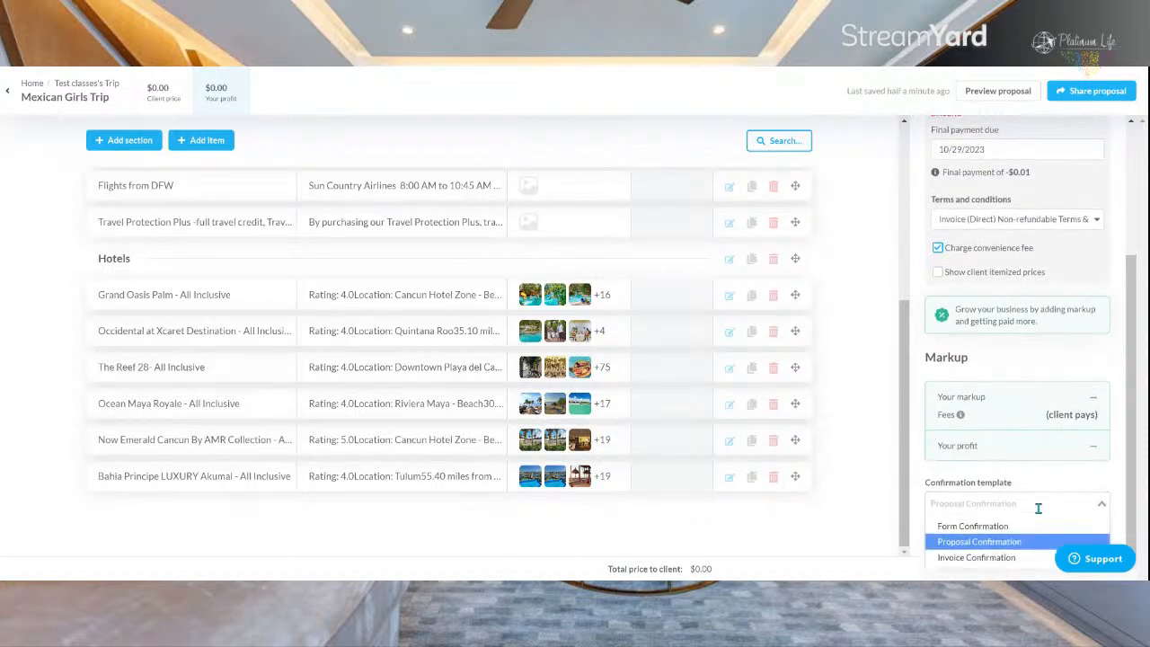
pyautogui.click(1005, 558)
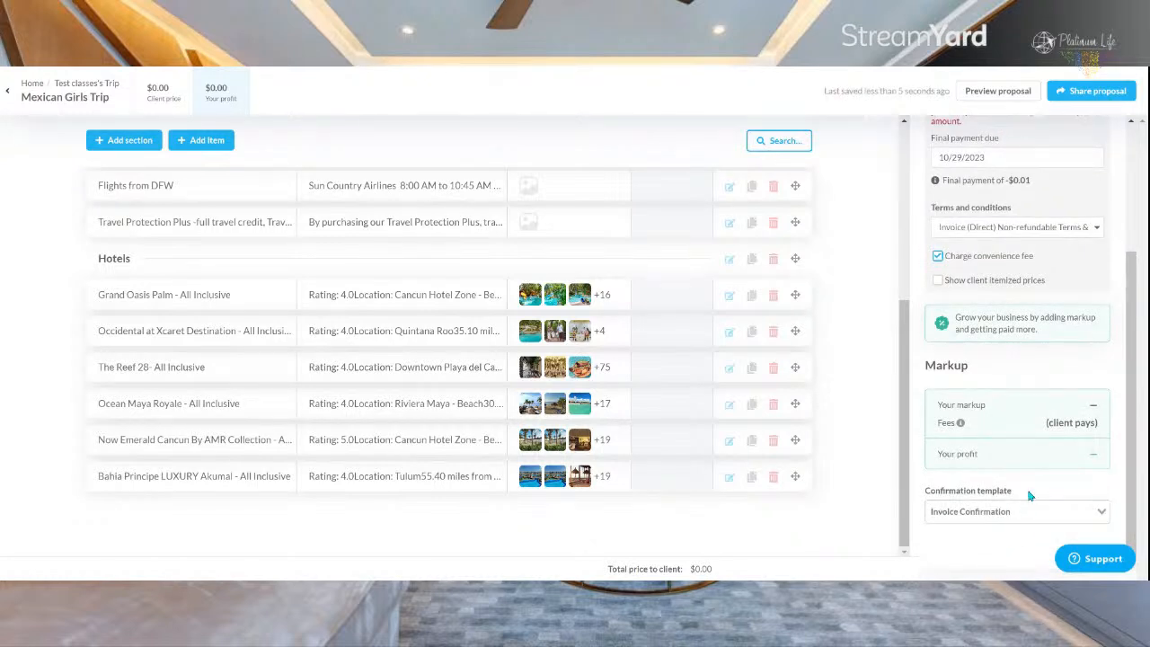
pyautogui.click(1032, 513)
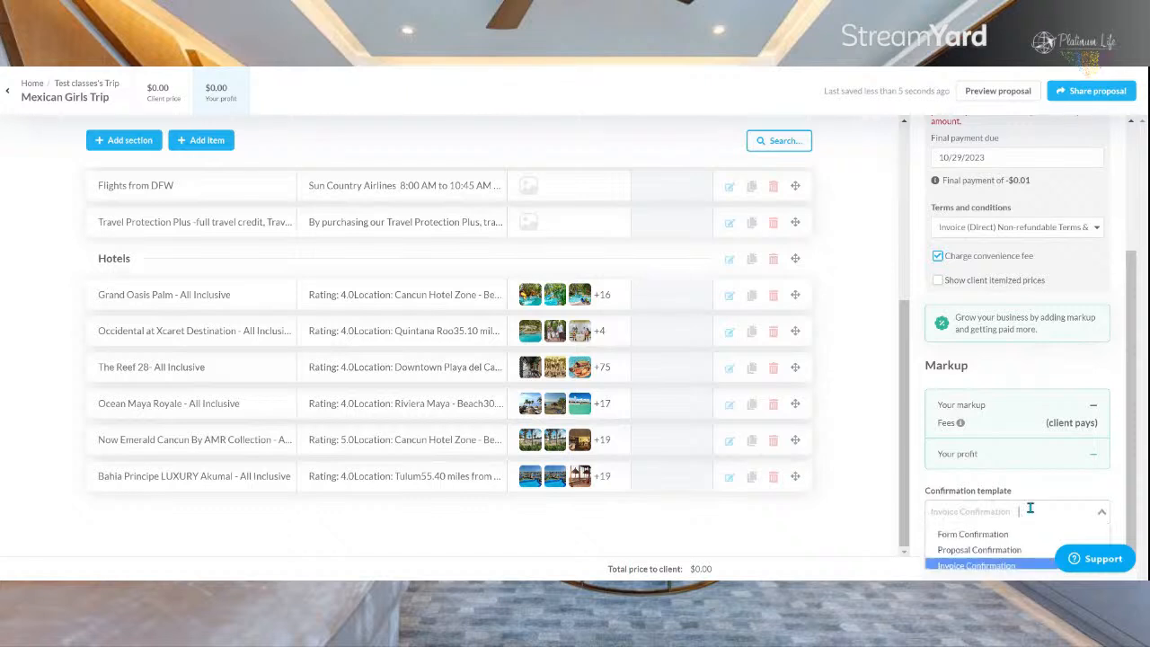
pyautogui.click(1000, 554)
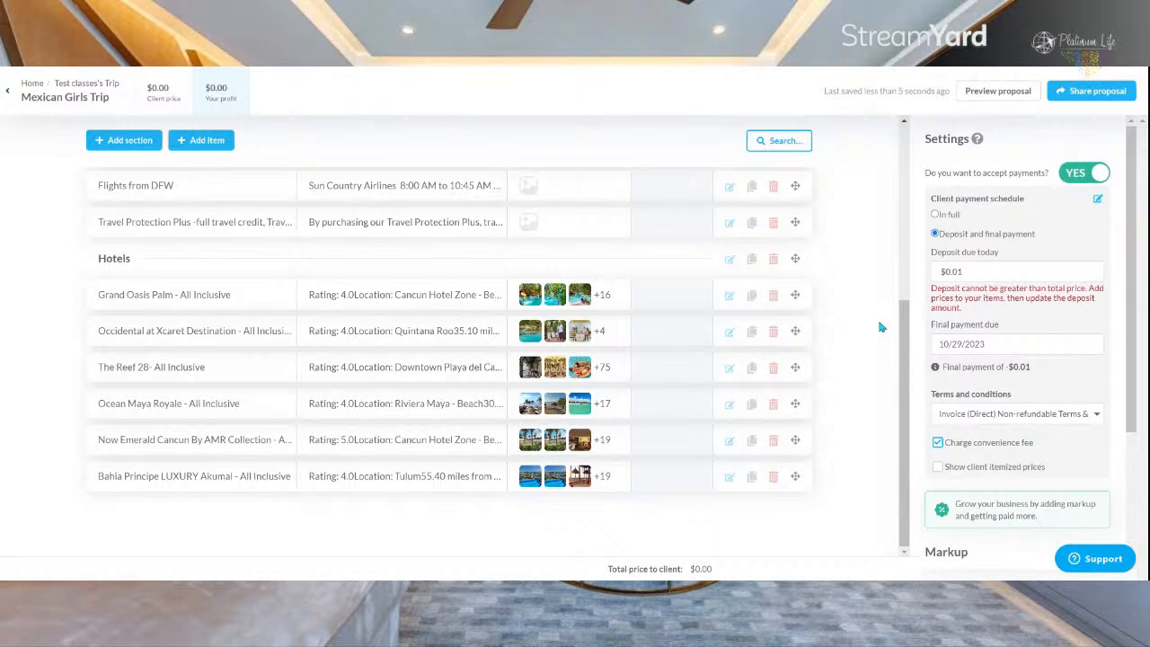
# Step: Reopen the Mexican Girls Trip title card and review its intro text and cover photo area
pyautogui.scroll(4, 881, 326)
pyautogui.click(517, 288)
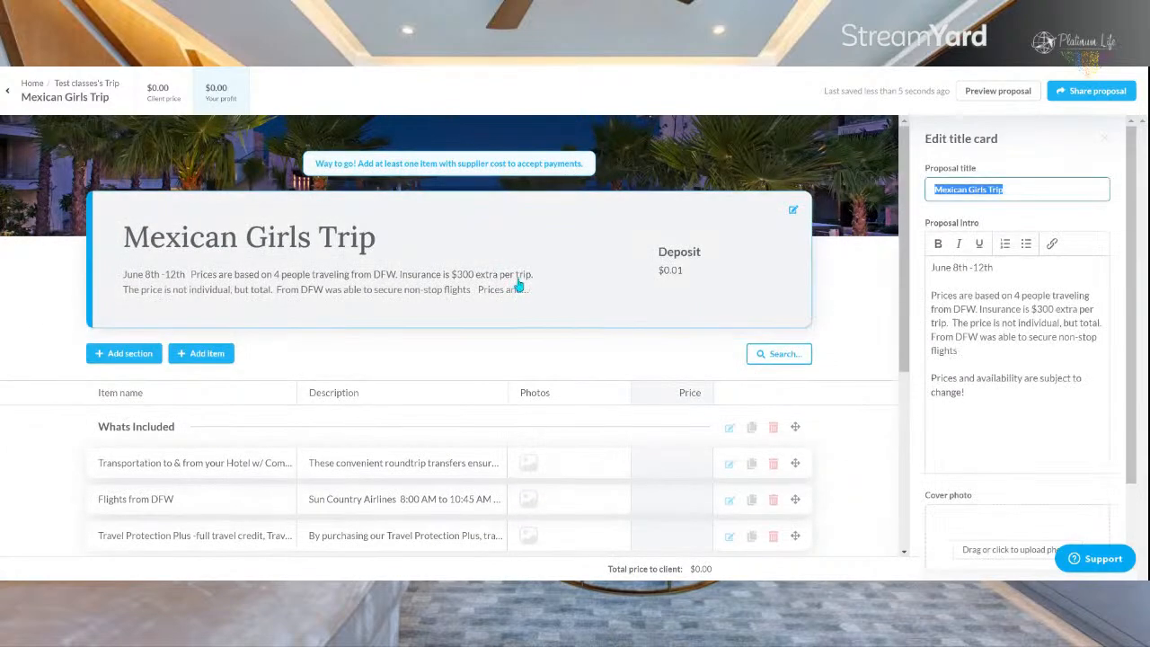
pyautogui.click(980, 399)
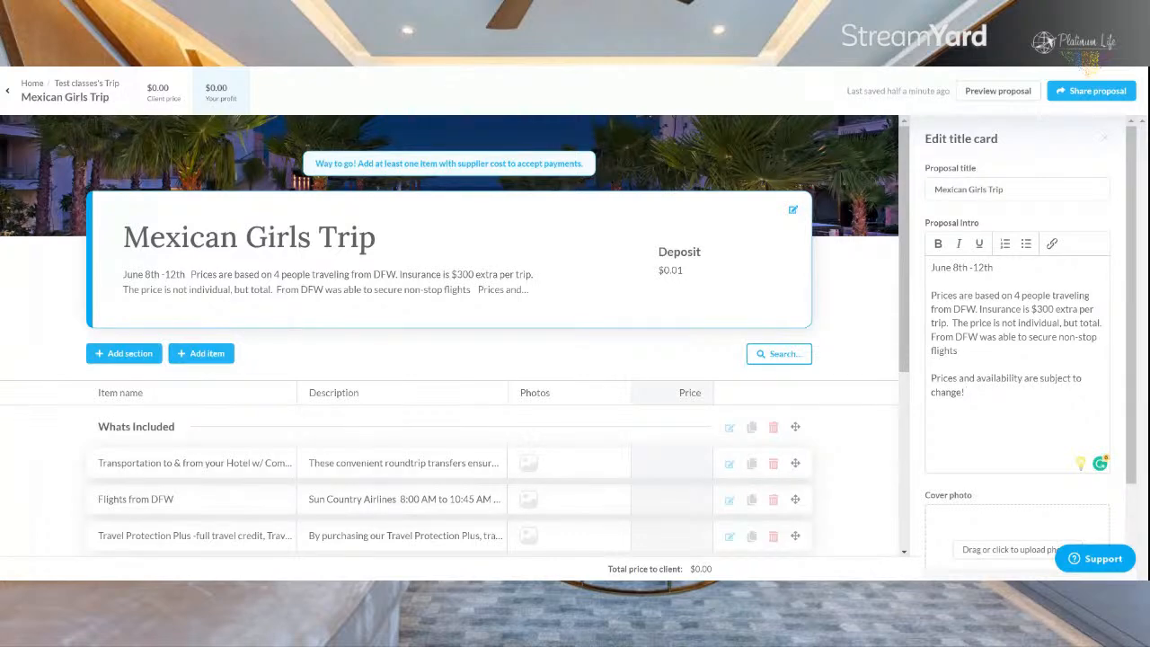
pyautogui.scroll(-1, 984, 406)
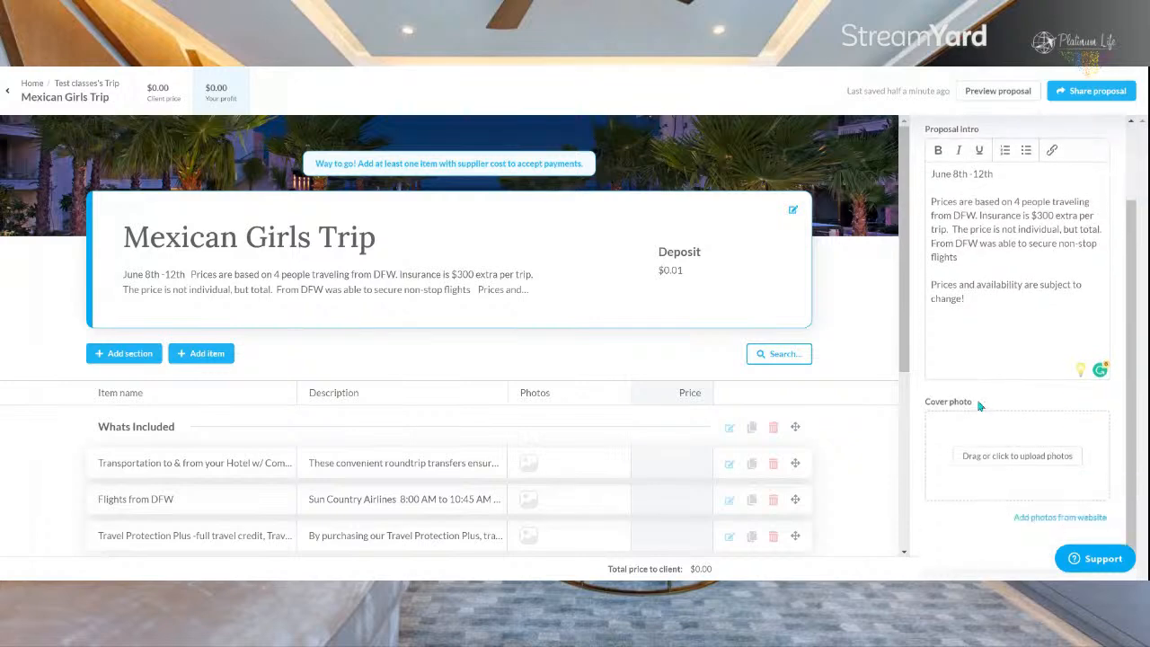
pyautogui.scroll(-3, 791, 378)
pyautogui.scroll(3, 192, 284)
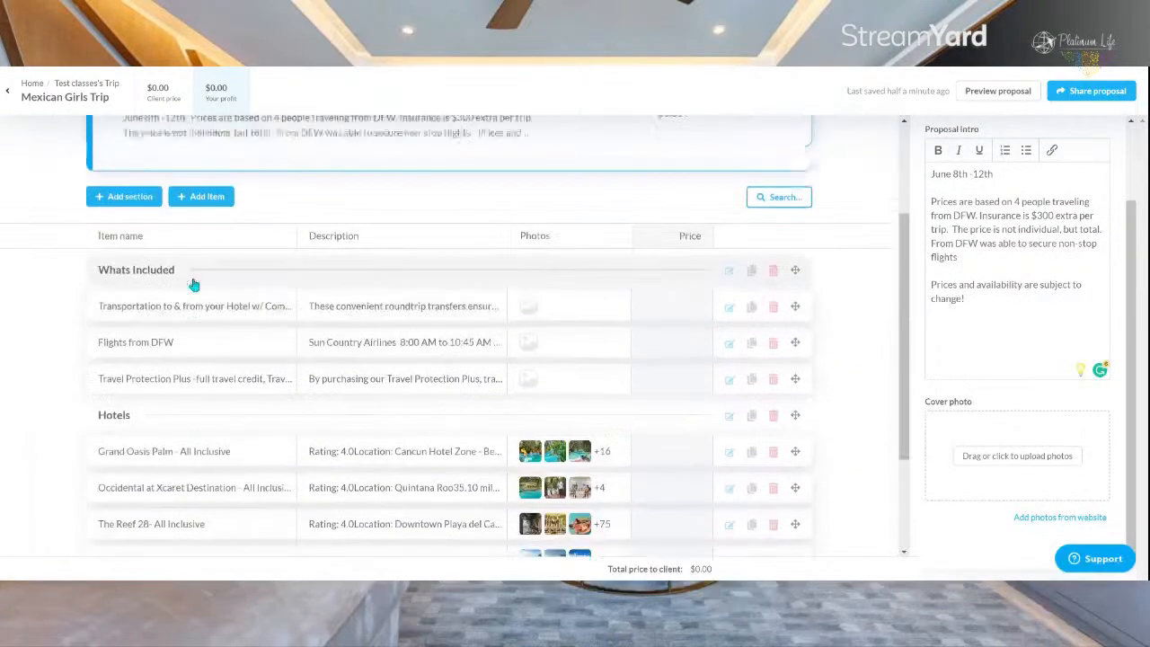
# Step: Review the item details of the hotel transportation and Flights from DFW entries under Whats Included
pyautogui.scroll(-2, 193, 285)
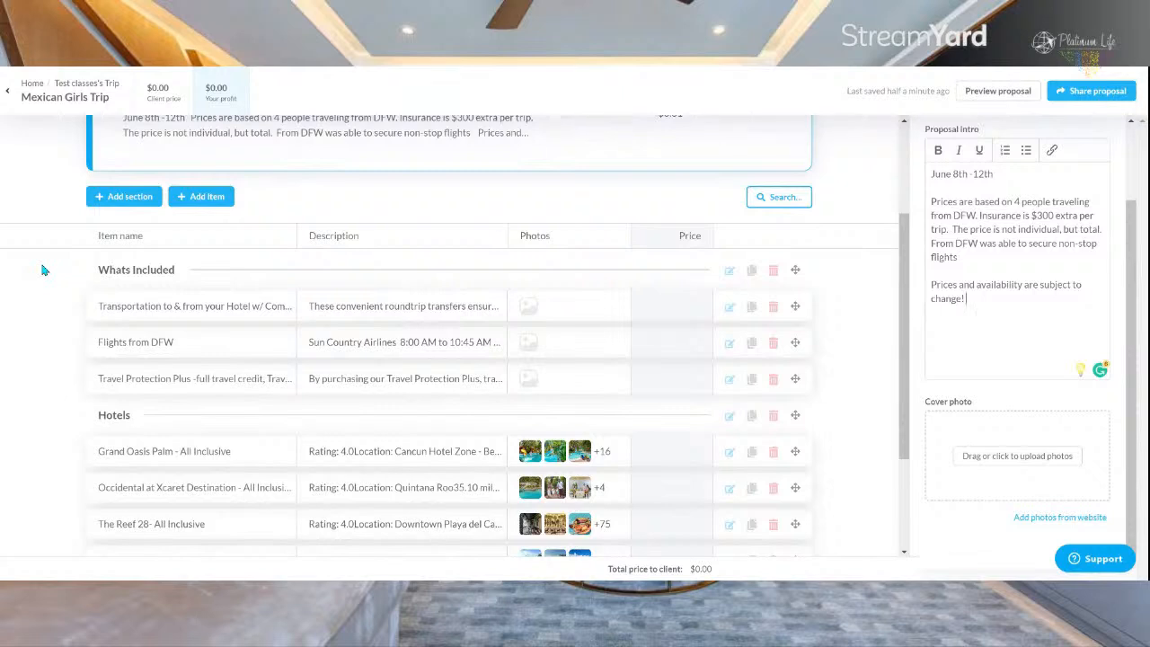
pyautogui.click(115, 306)
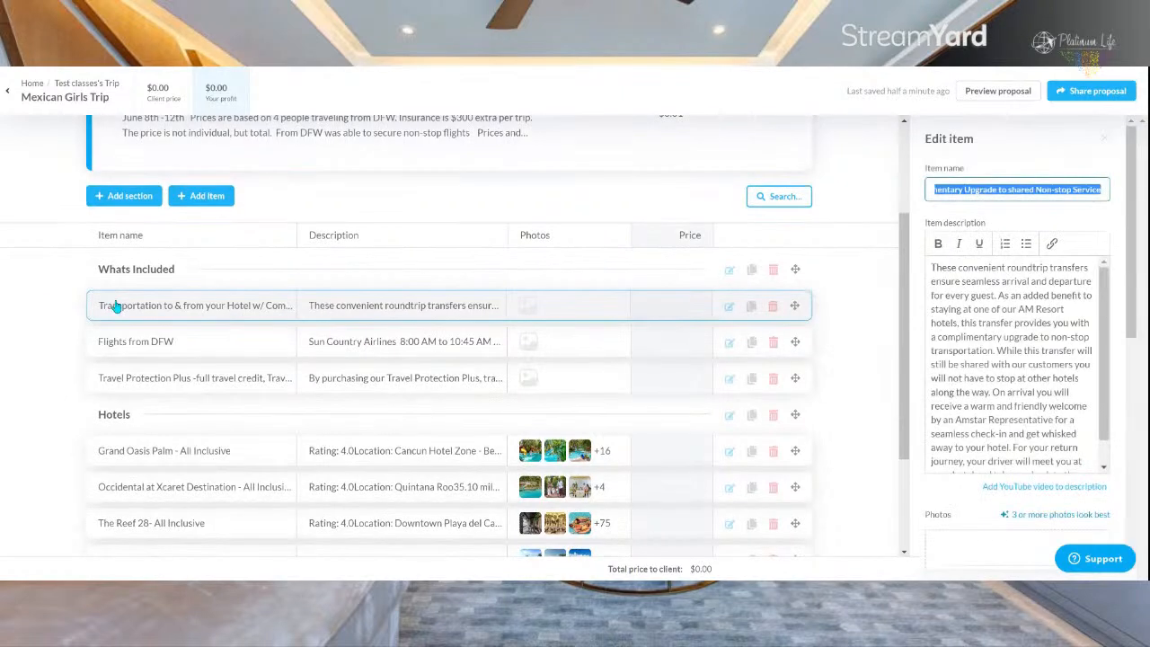
pyautogui.click(116, 342)
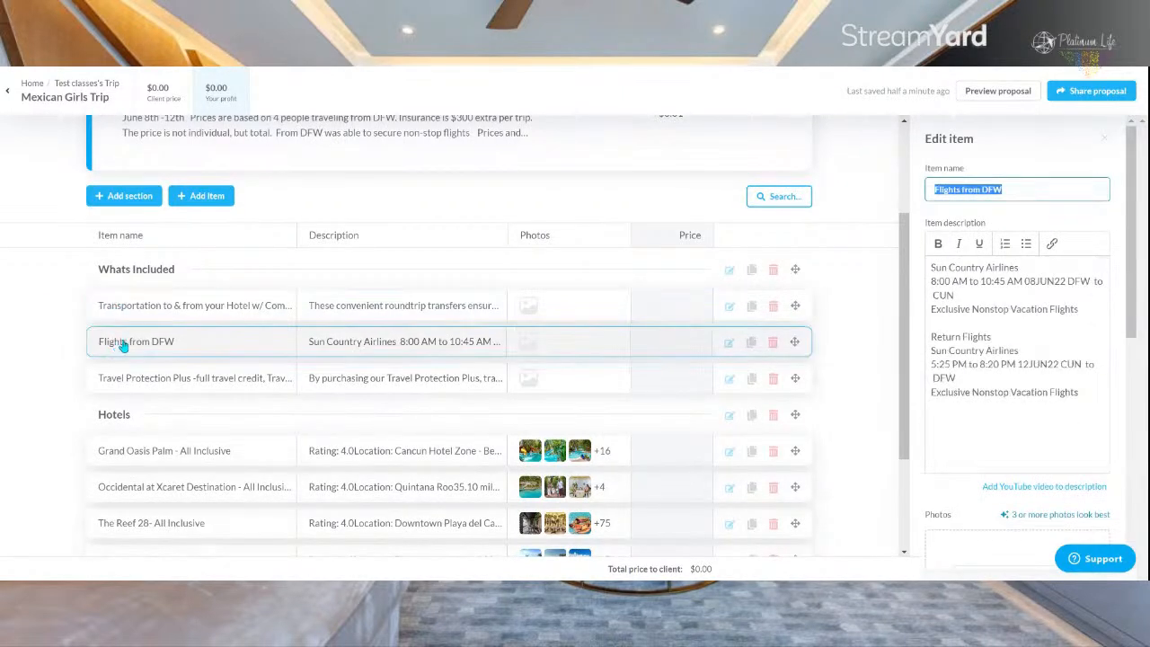
# Step: Accept the grammar suggestion removing the article "a" before "travel credit" in the Travel Protection Plus description
pyautogui.click(125, 385)
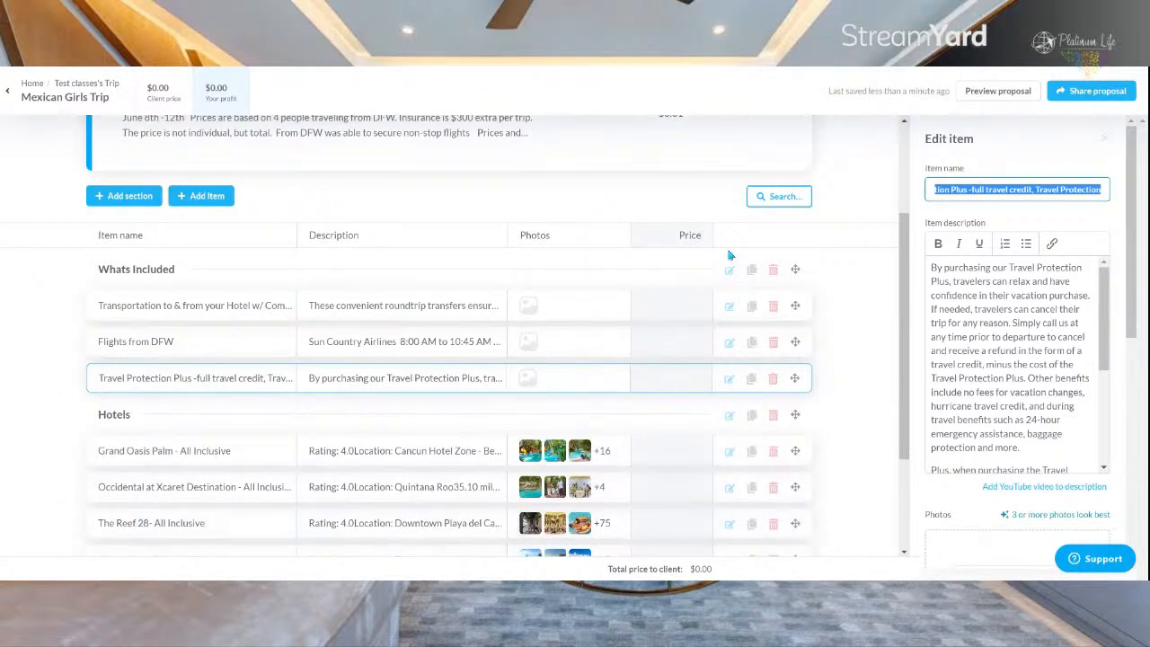
pyautogui.click(961, 321)
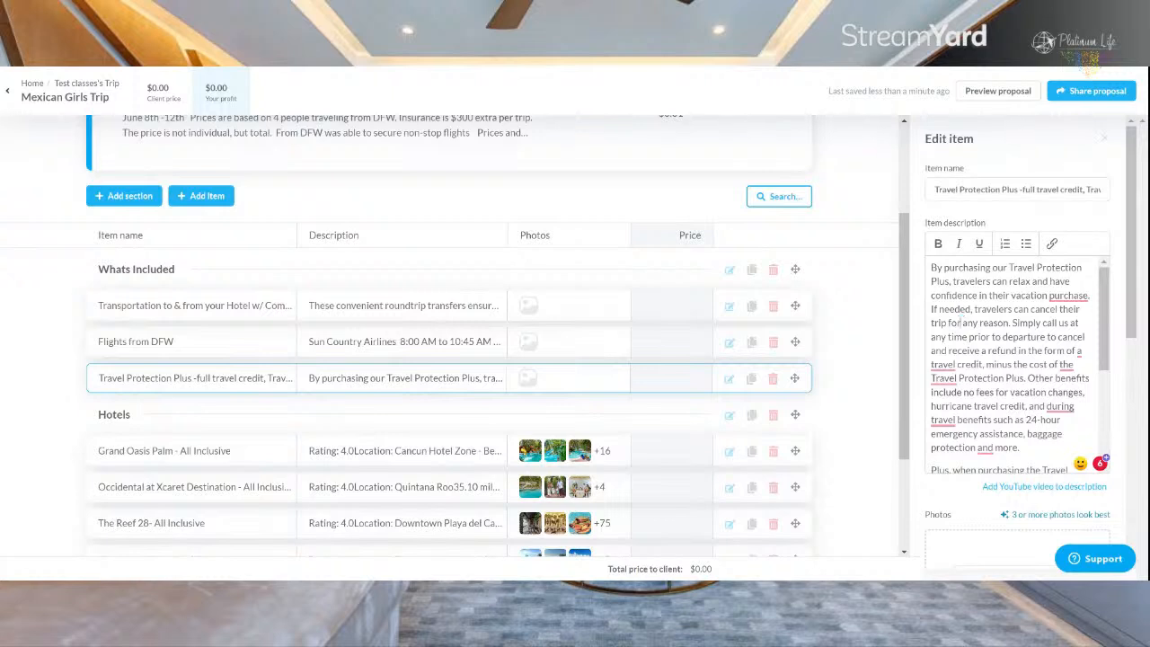
pyautogui.moveTo(948, 368)
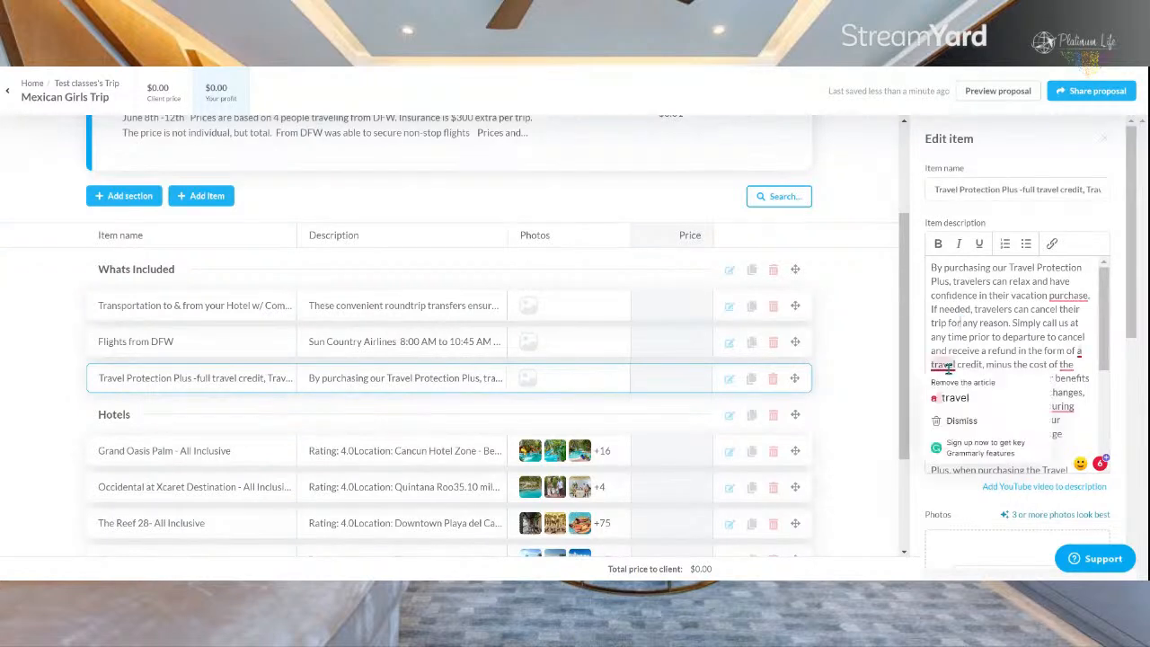
pyautogui.click(966, 405)
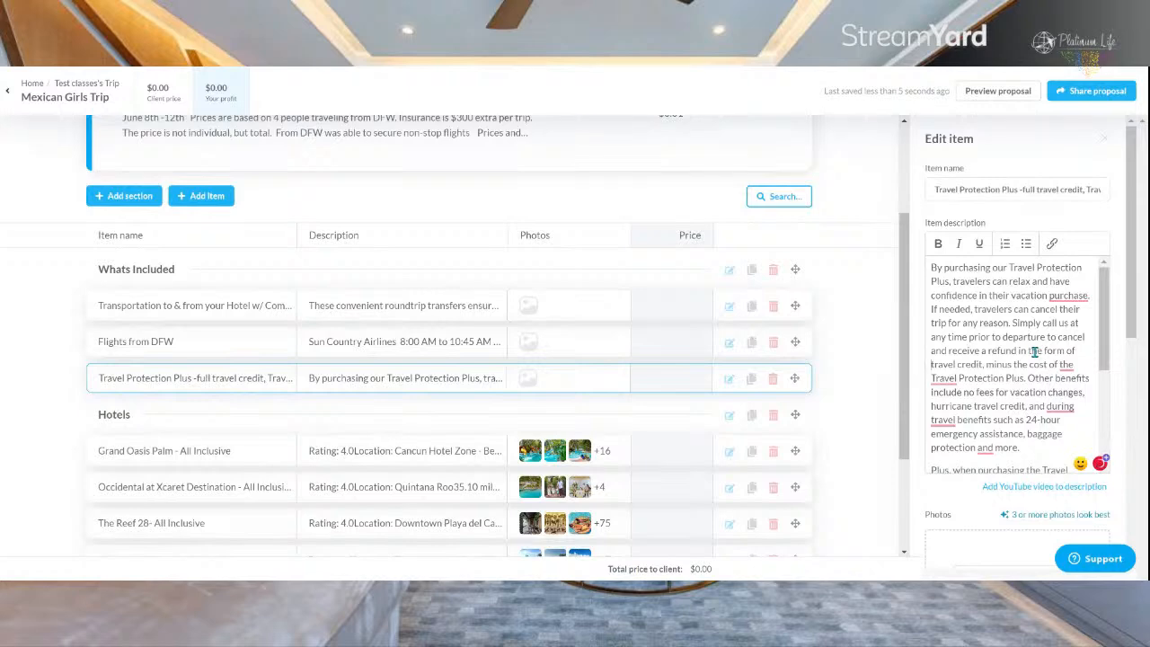
# Step: Examine the photo, document, supplier cost and markup fields of the Travel Protection Plus item
pyautogui.scroll(-3, 1034, 352)
pyautogui.scroll(-4, 1077, 341)
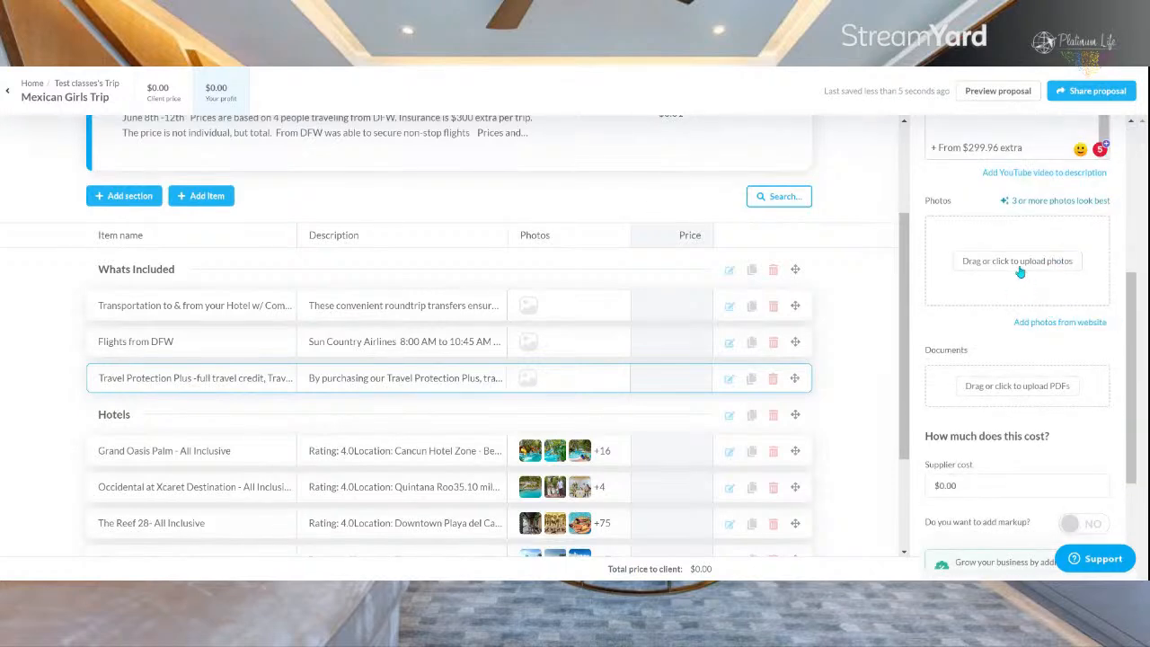
pyautogui.scroll(2, 1006, 413)
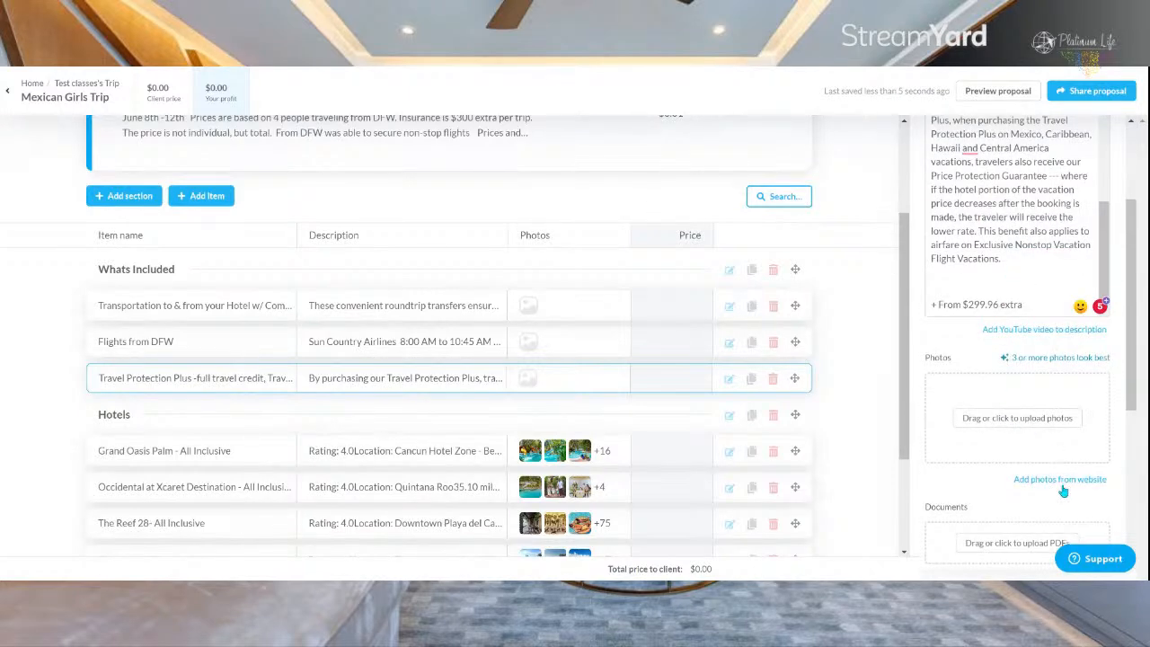
pyautogui.moveTo(1132, 379); pyautogui.dragTo(1132, 485)
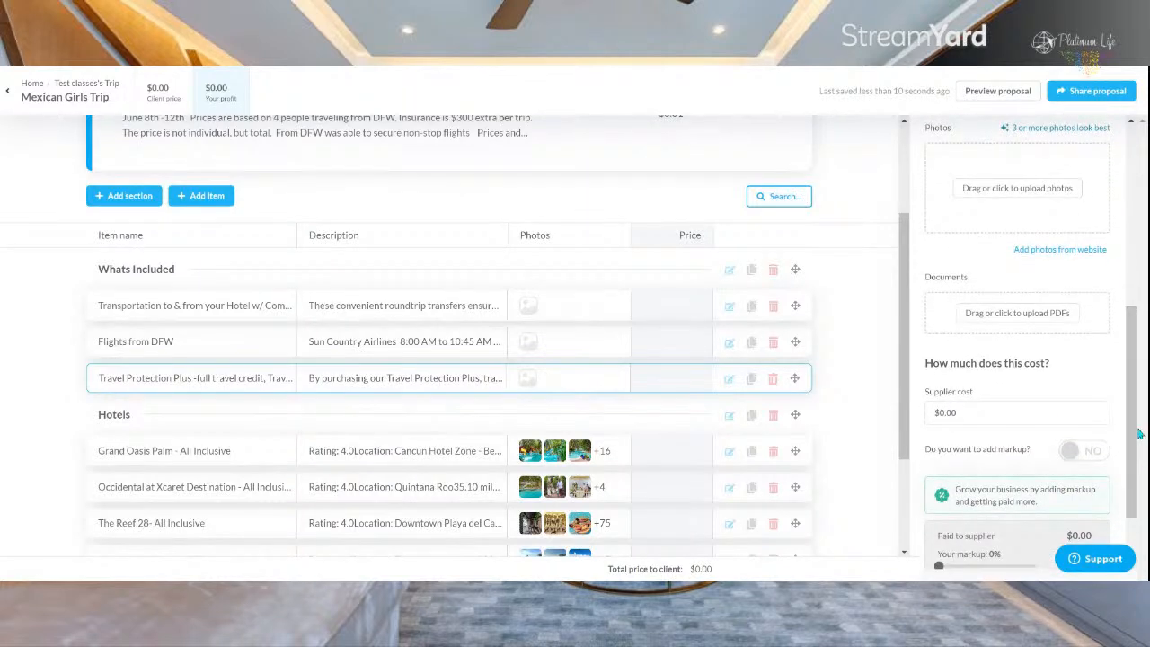
# Step: Accept the grammar suggestions in the Grand Oasis Palm description, adding "the" before "airport" and hyphenating both "On-site" entries
pyautogui.scroll(-1, 1134, 490)
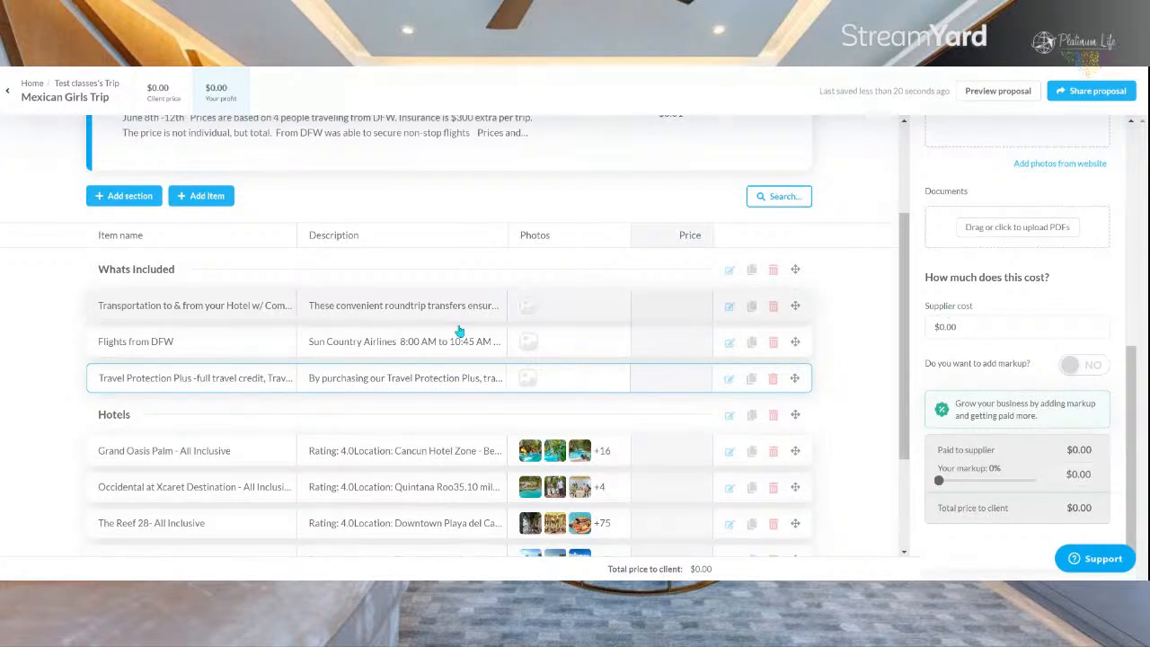
pyautogui.click(252, 455)
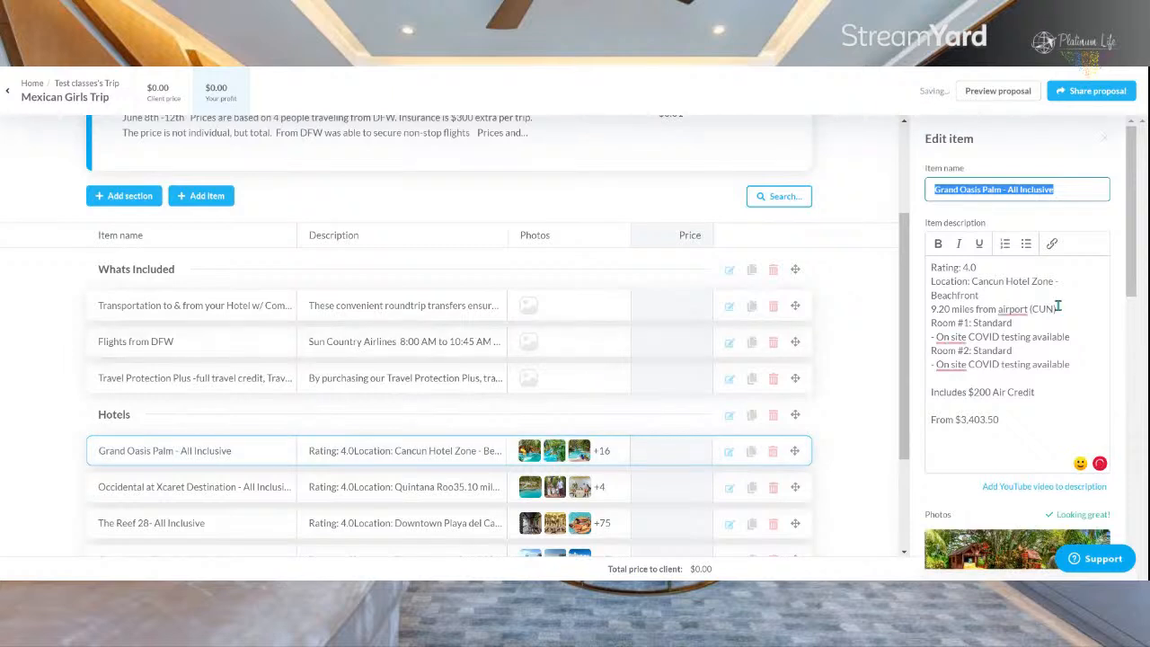
pyautogui.moveTo(1018, 308)
pyautogui.click(1015, 341)
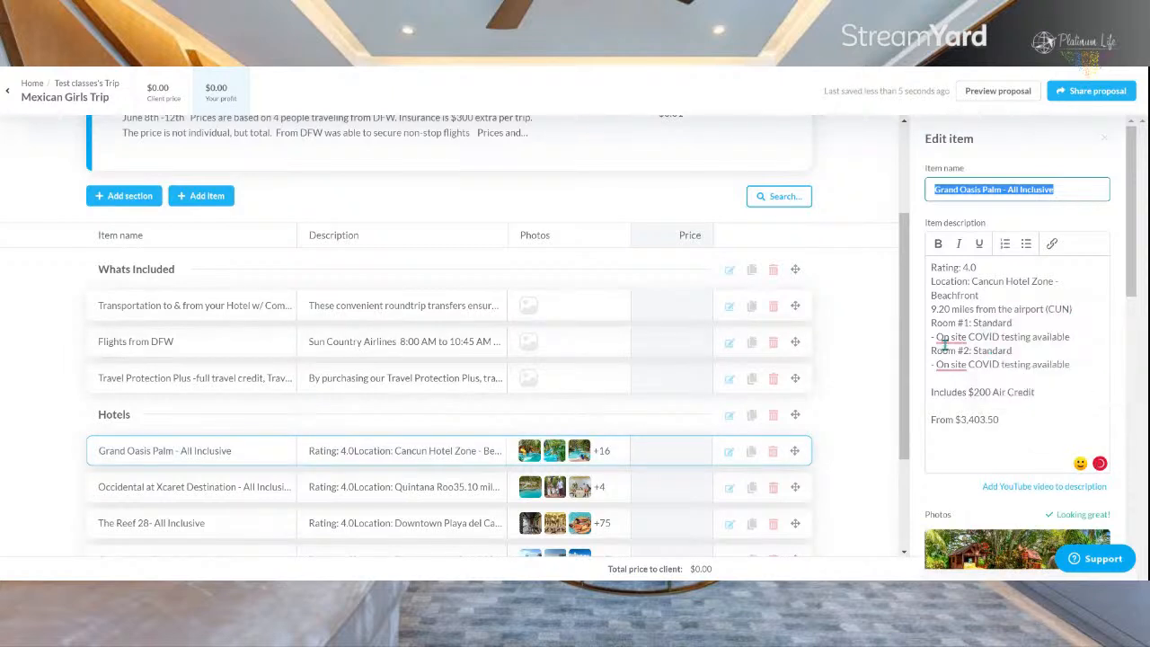
pyautogui.moveTo(951, 337)
pyautogui.click(954, 369)
pyautogui.moveTo(953, 367)
pyautogui.click(955, 397)
# Step: Delete the duplicate coastal pool photo and the dark blank-looking gradient photo from the Grand Oasis Palm item
pyautogui.scroll(-2, 988, 378)
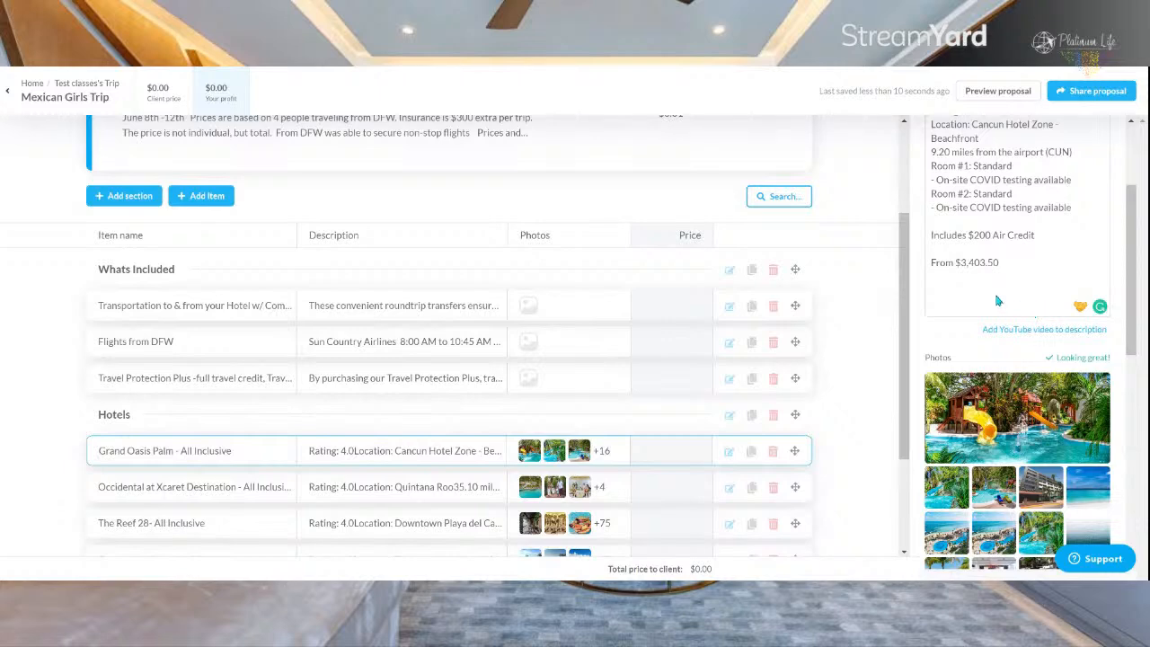
pyautogui.scroll(-4, 998, 302)
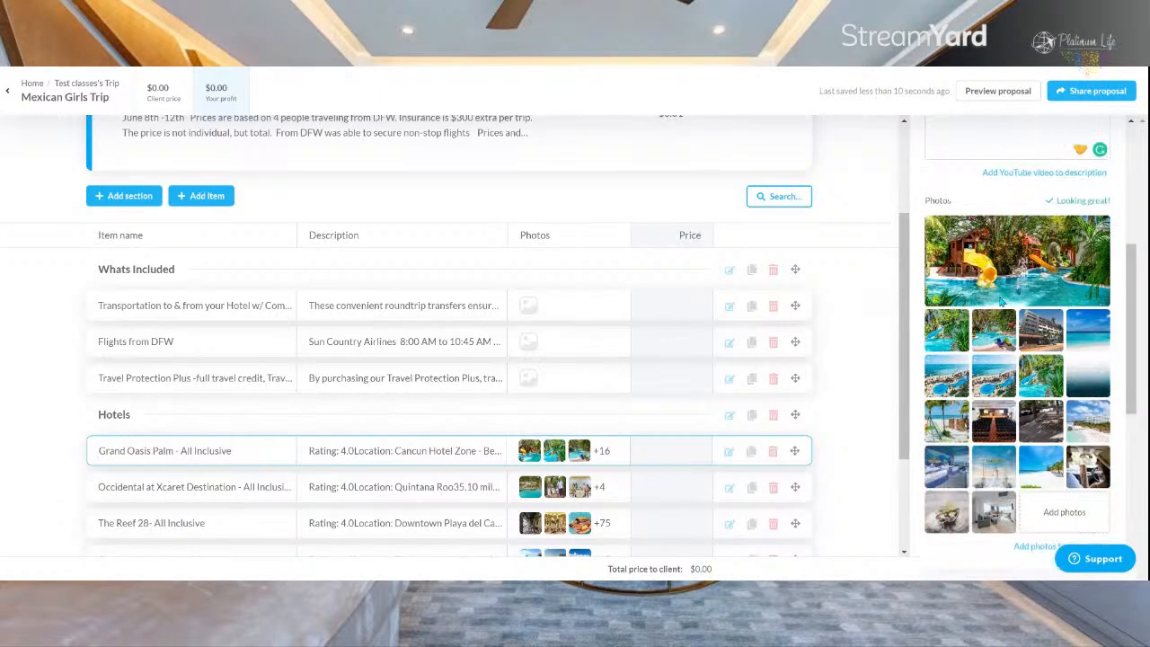
pyautogui.moveTo(998, 368)
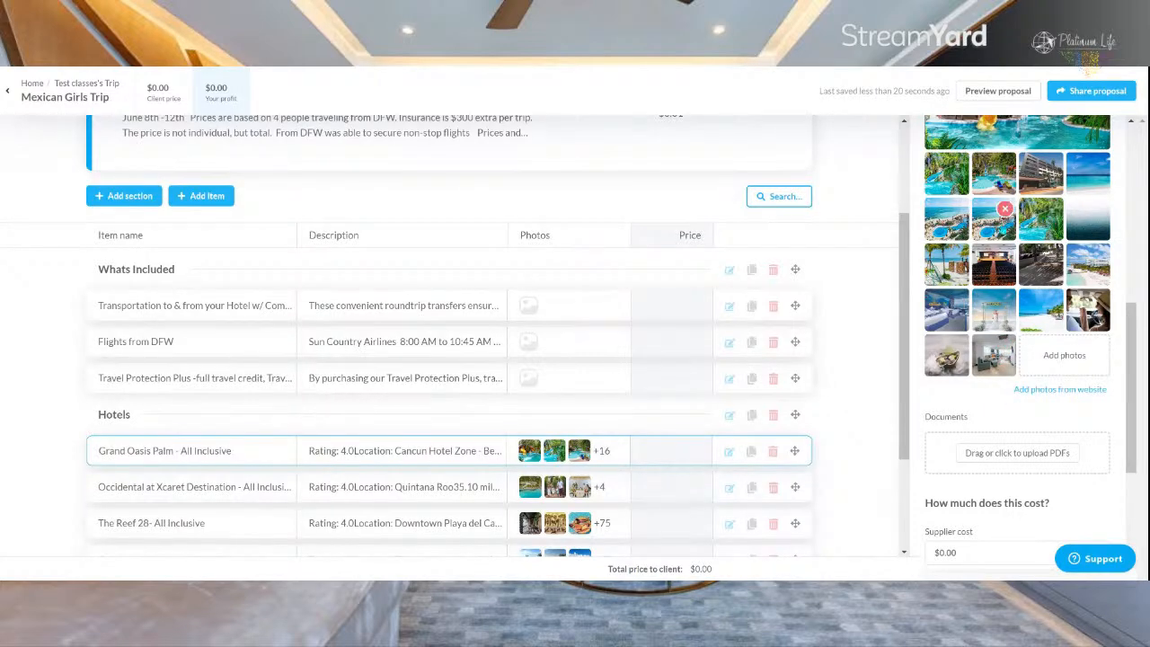
pyautogui.click(1005, 209)
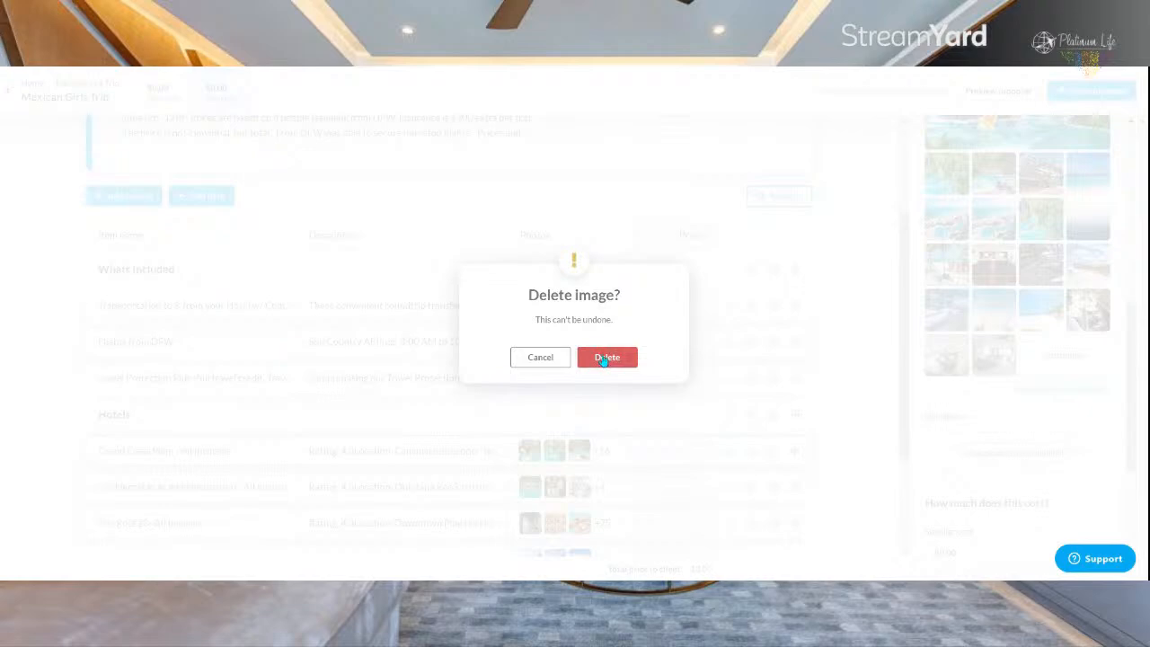
pyautogui.click(605, 358)
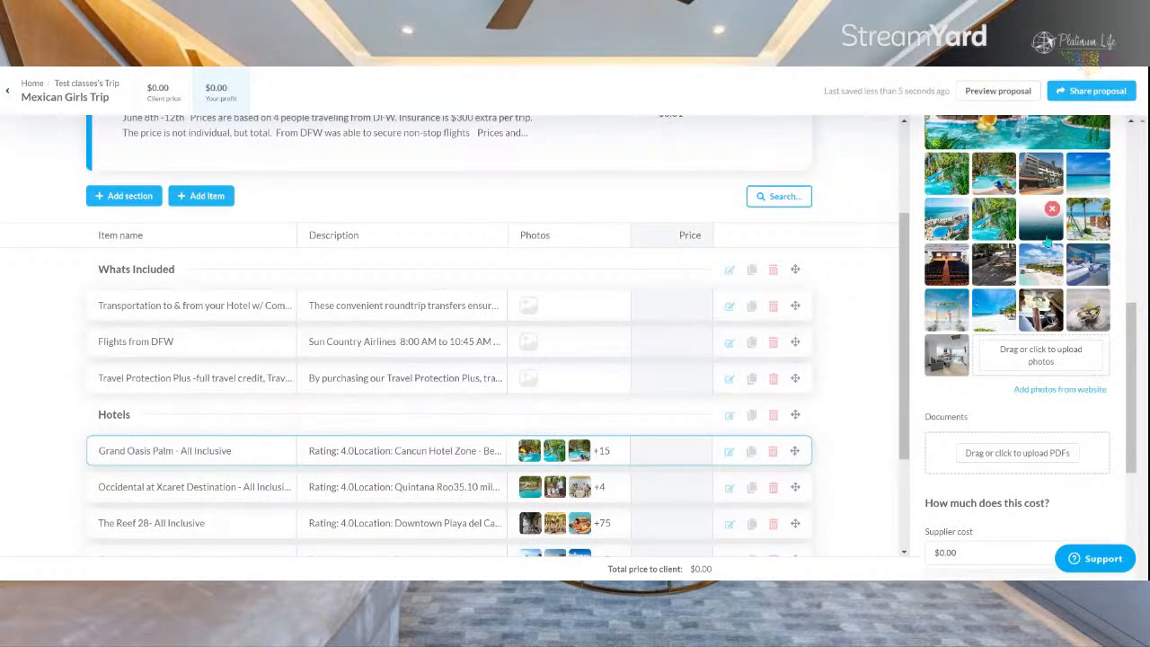
pyautogui.click(1054, 208)
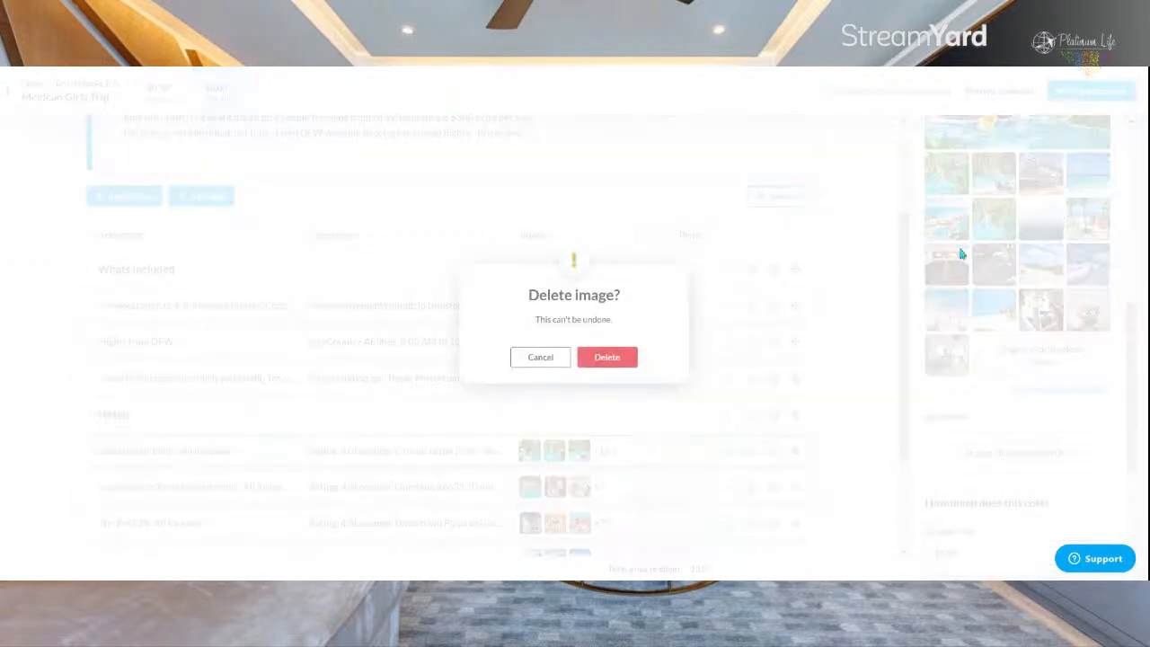
pyautogui.click(605, 358)
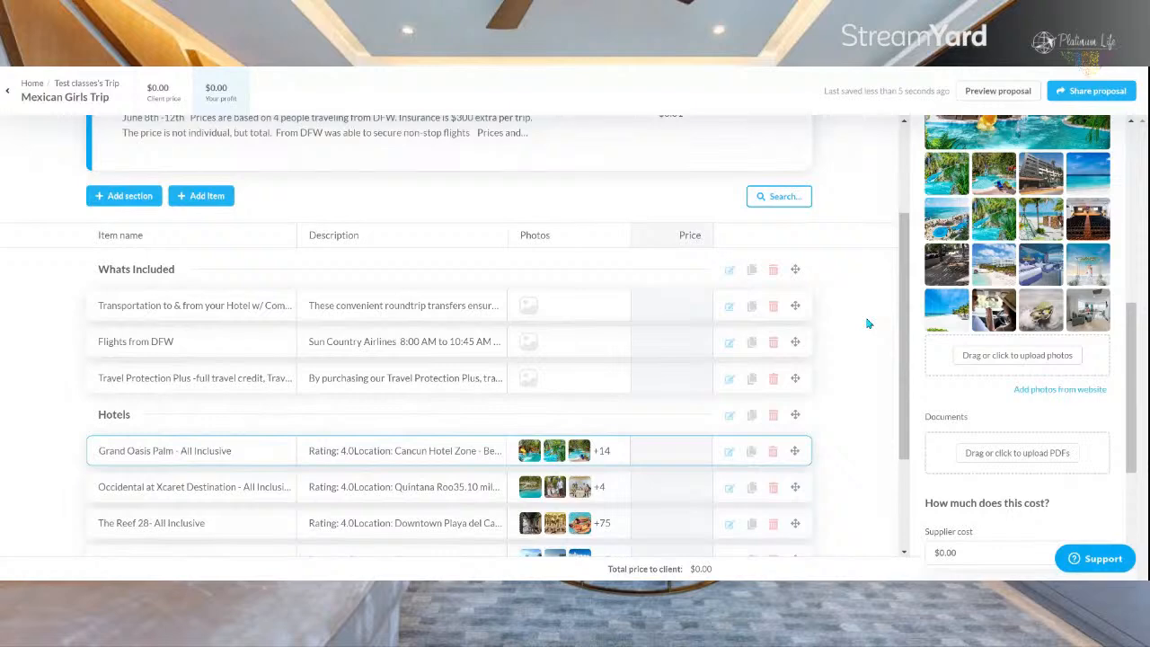
# Step: Make the "Room #1: Standard" and "Room #2: Standard" lines bold in the Grand Oasis Palm description
pyautogui.scroll(-3, 1019, 320)
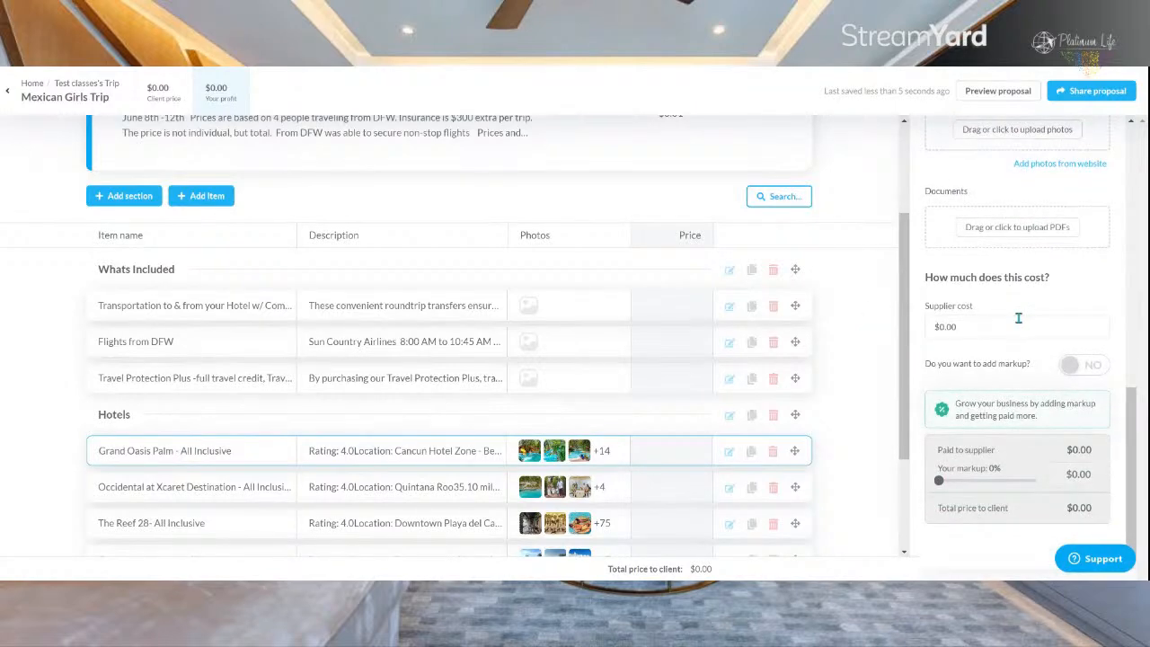
pyautogui.click(1018, 324)
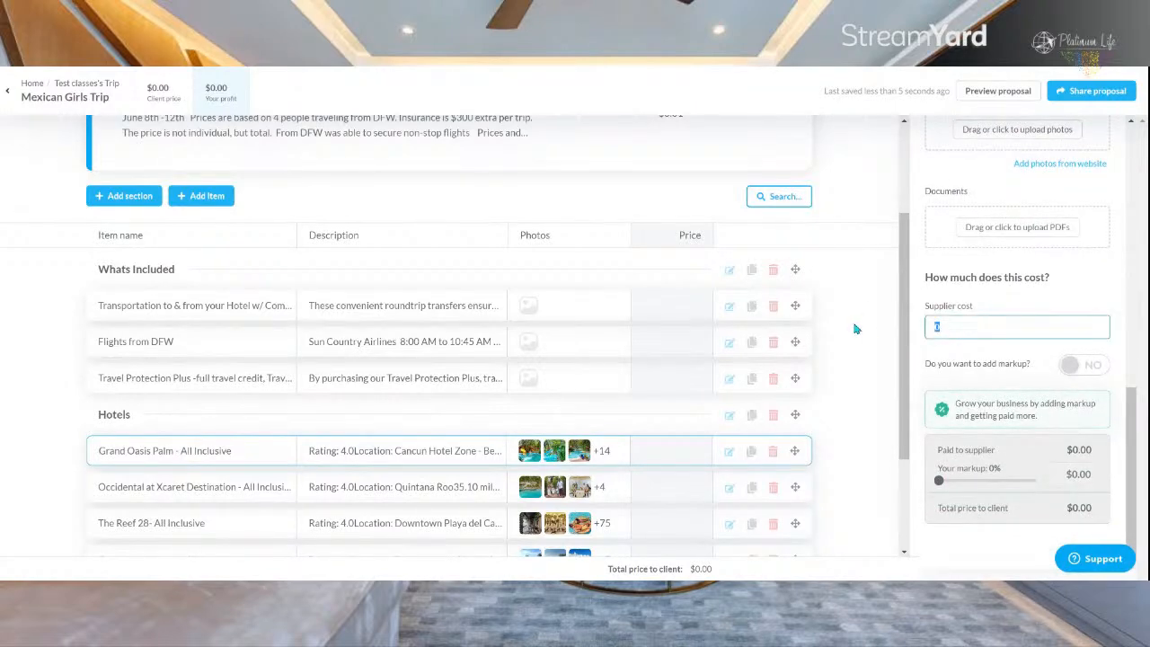
pyautogui.scroll(5, 985, 226)
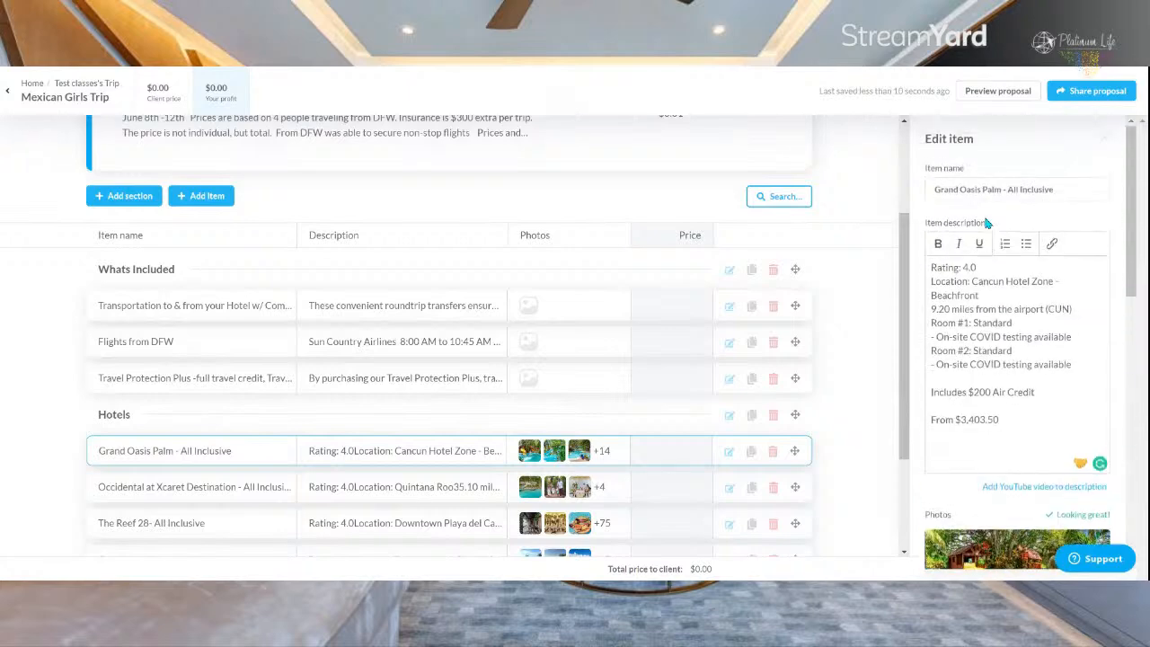
pyautogui.scroll(-3, 987, 223)
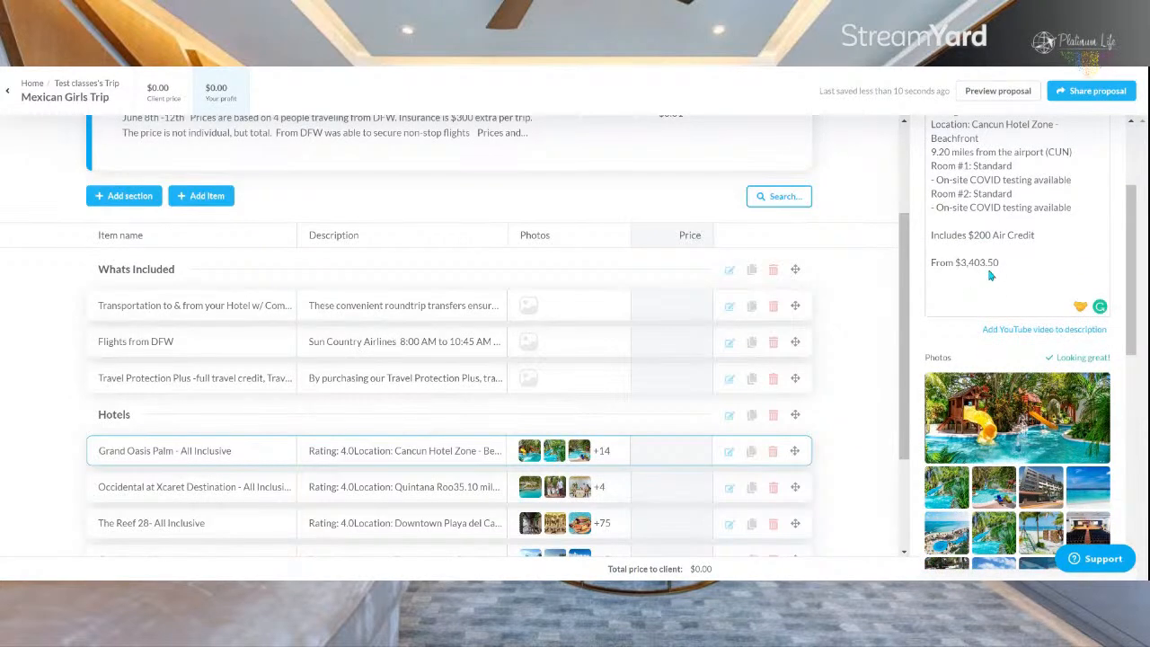
pyautogui.scroll(2, 990, 277)
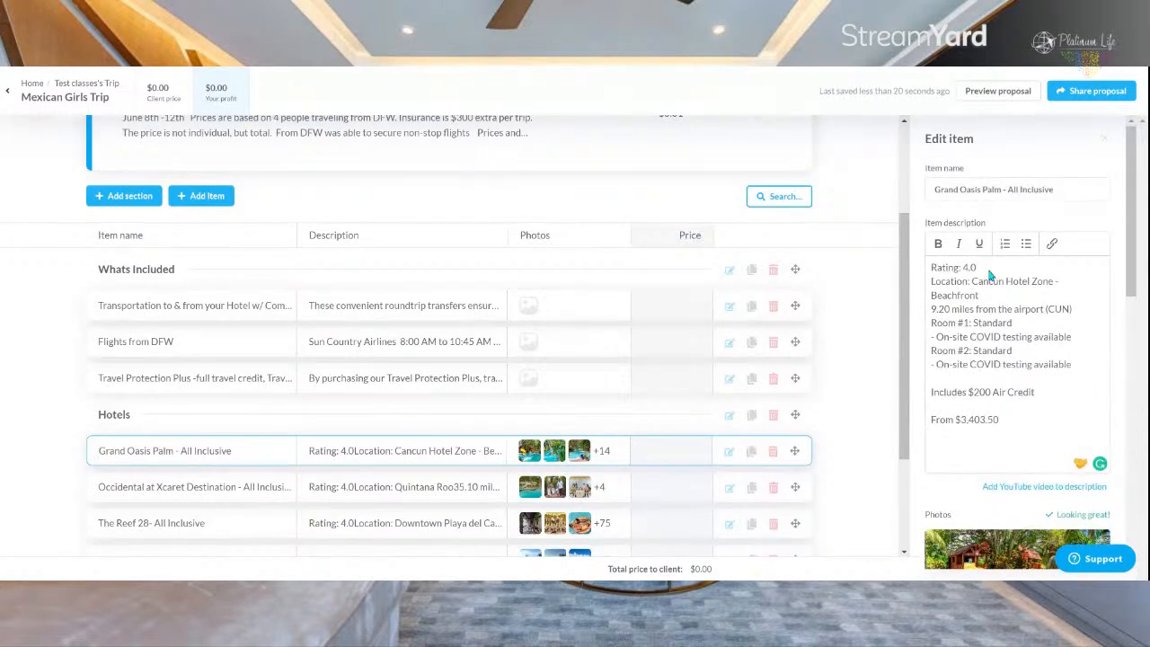
pyautogui.click(1031, 420)
pyautogui.moveTo(1032, 324); pyautogui.dragTo(928, 330)
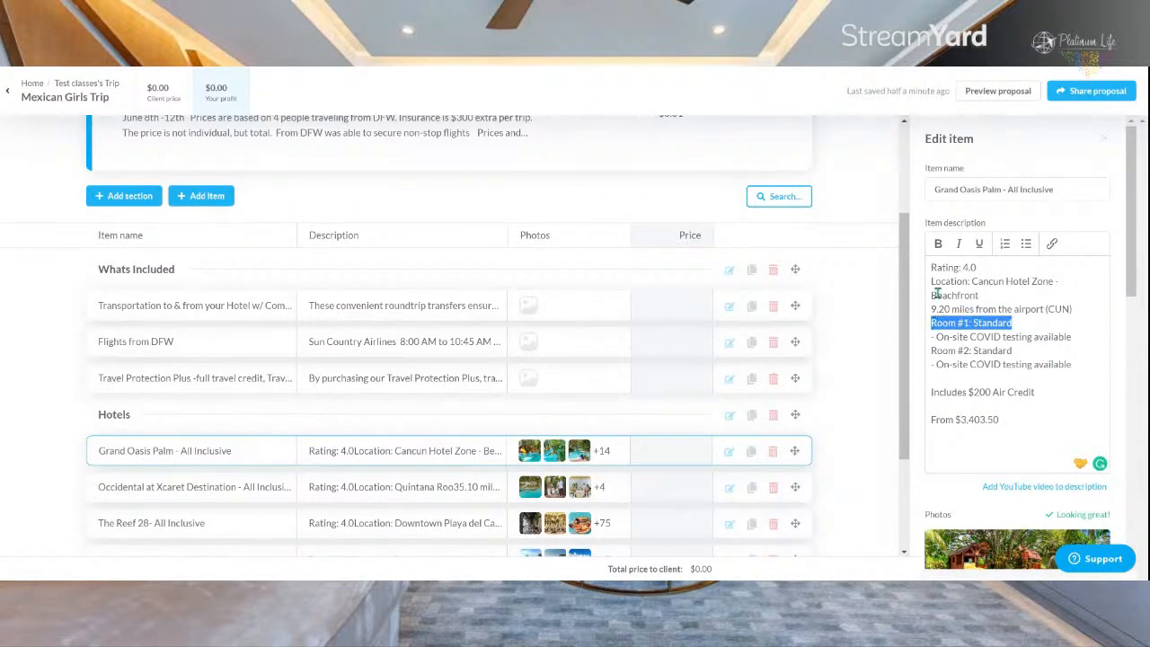
pyautogui.click(939, 244)
pyautogui.moveTo(1015, 352); pyautogui.dragTo(930, 352)
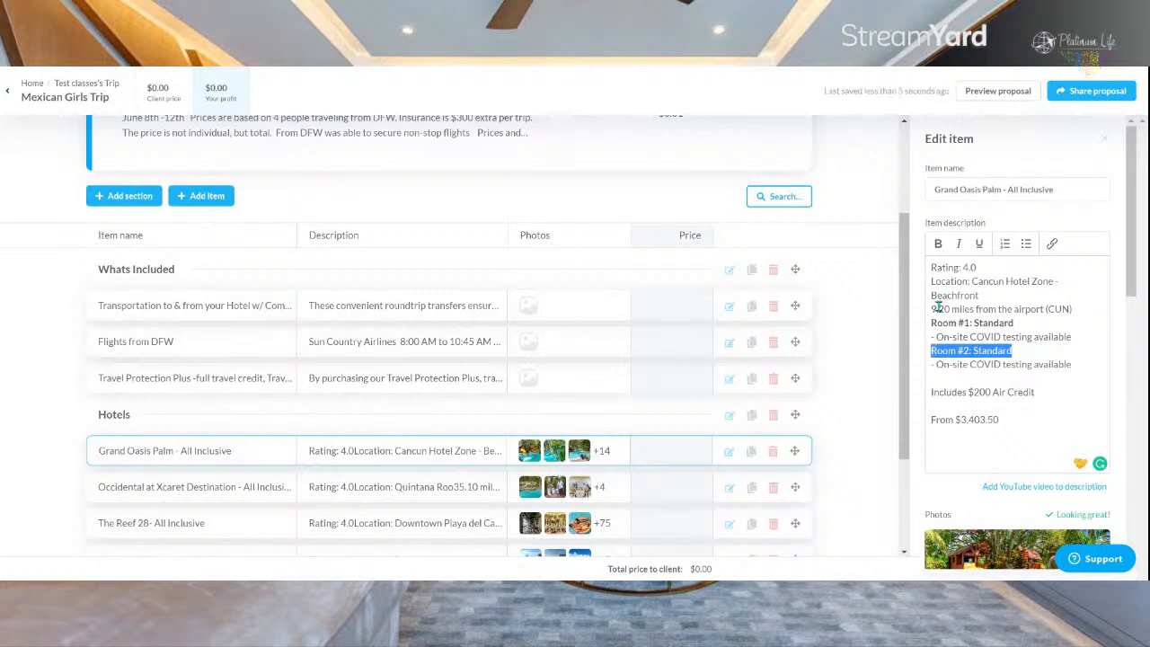
pyautogui.click(939, 245)
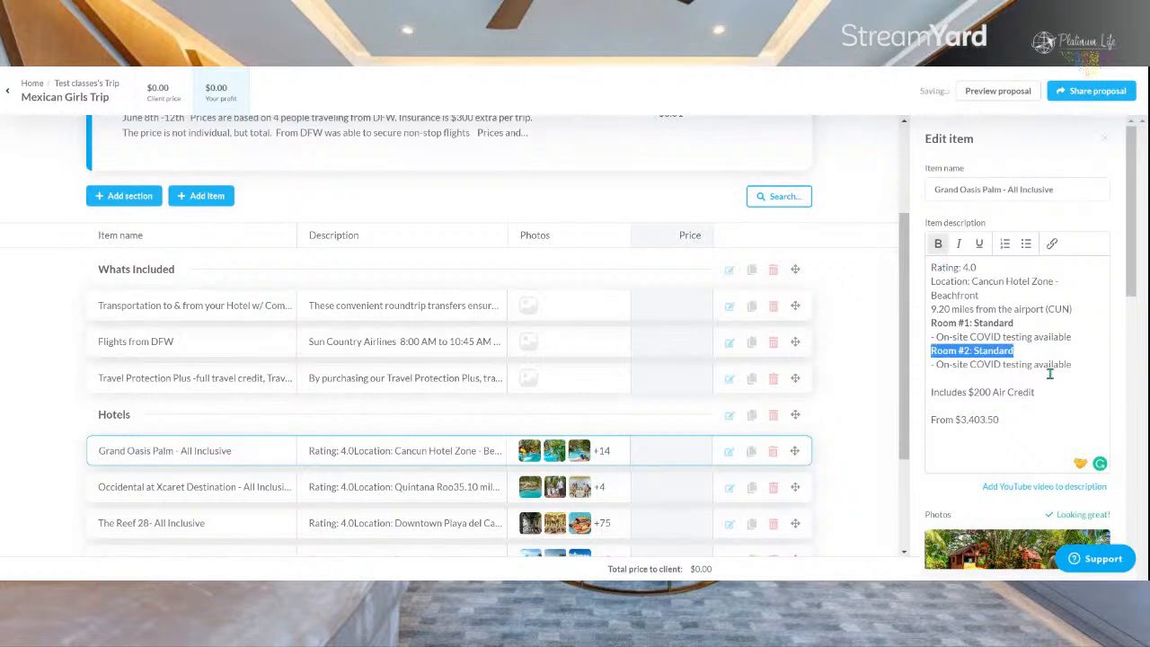
# Step: Set the supplier cost of the Grand Oasis Palm item to $3,403, based on the price in its description
pyautogui.scroll(-2, 1051, 373)
pyautogui.moveTo(1062, 235); pyautogui.dragTo(931, 236)
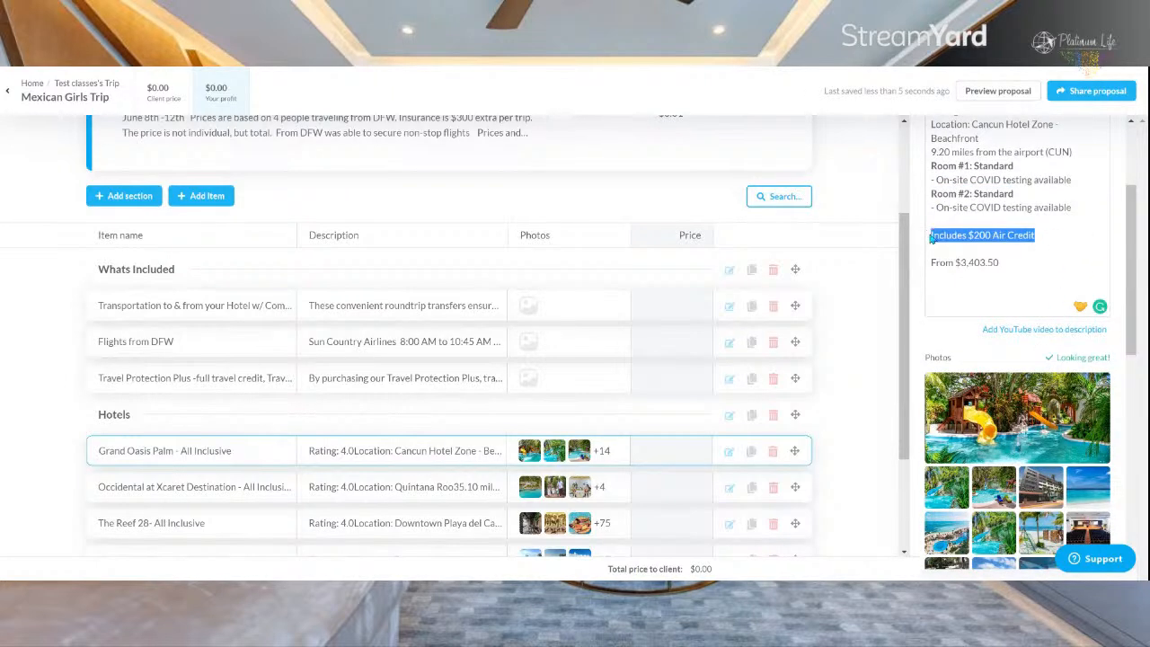
pyautogui.moveTo(1010, 264); pyautogui.dragTo(960, 266)
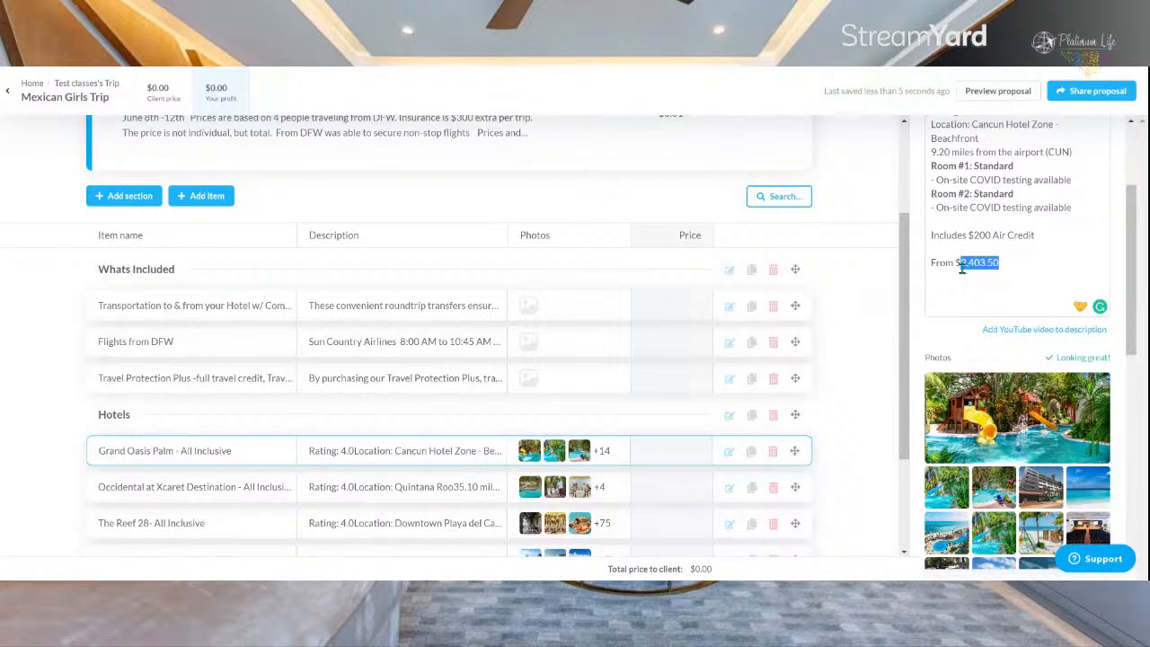
pyautogui.scroll(-5, 993, 286)
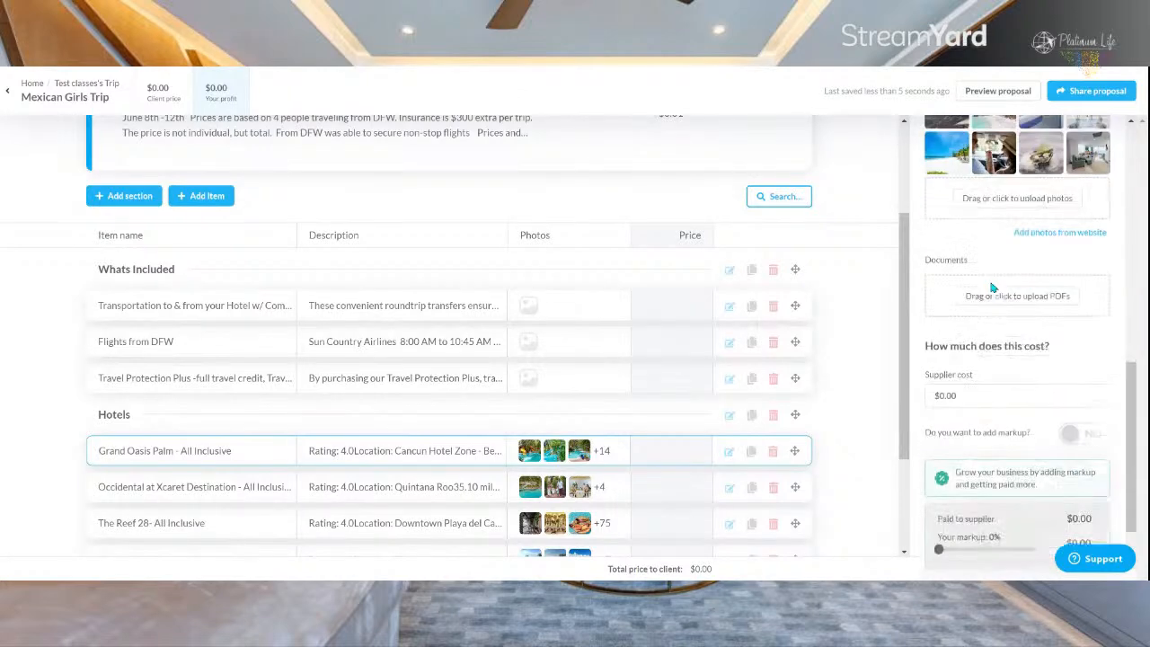
pyautogui.scroll(-1, 992, 288)
pyautogui.click(994, 314)
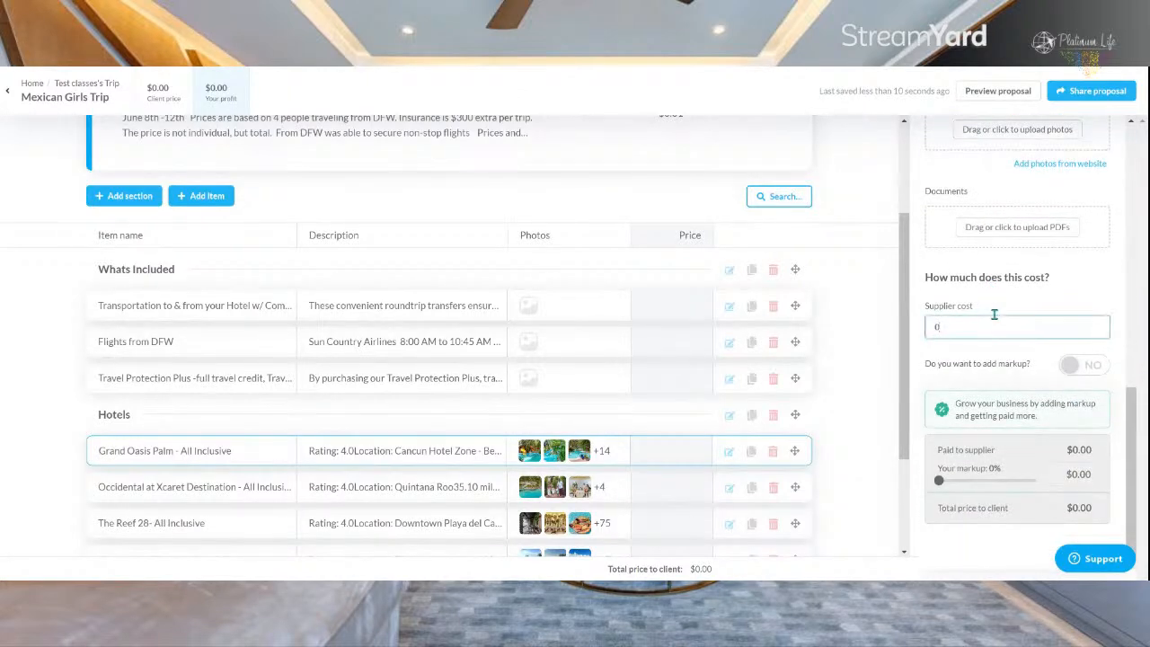
pyautogui.write('3403')
# Step: Turn on markup for the Grand Oasis Palm item, try 7%, and settle on 11%
pyautogui.click(995, 376)
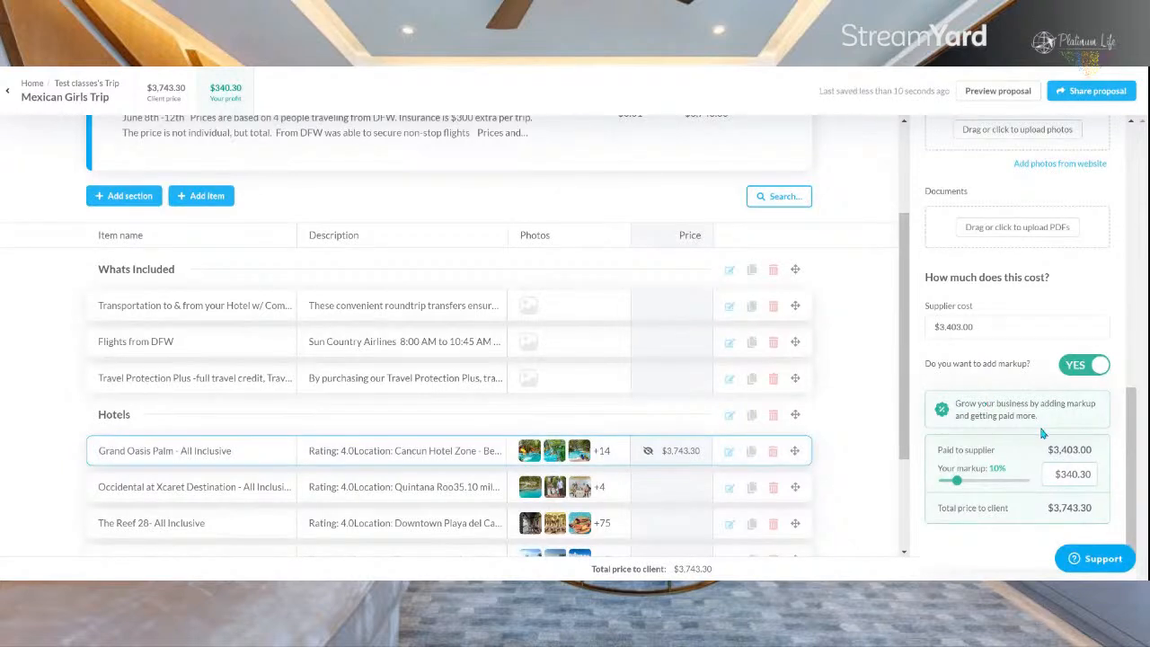
pyautogui.moveTo(959, 486)
pyautogui.mouseDown()
pyautogui.moveTo(997, 482)
pyautogui.moveTo(947, 481)
pyautogui.mouseUp()
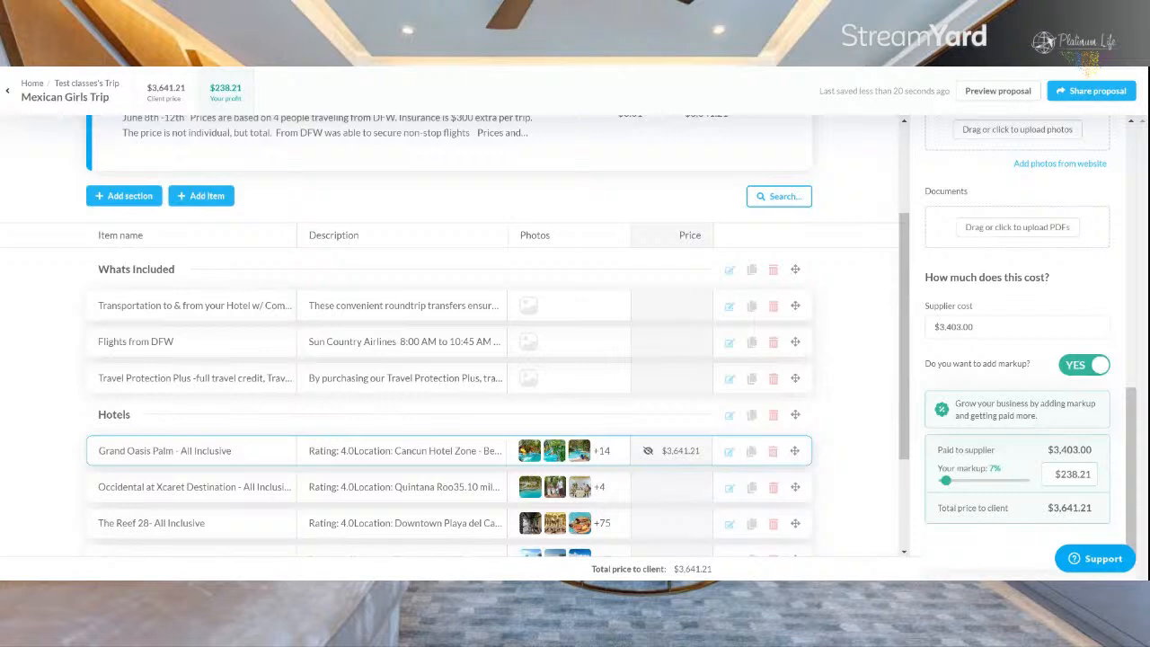
pyautogui.moveTo(948, 480); pyautogui.dragTo(963, 482)
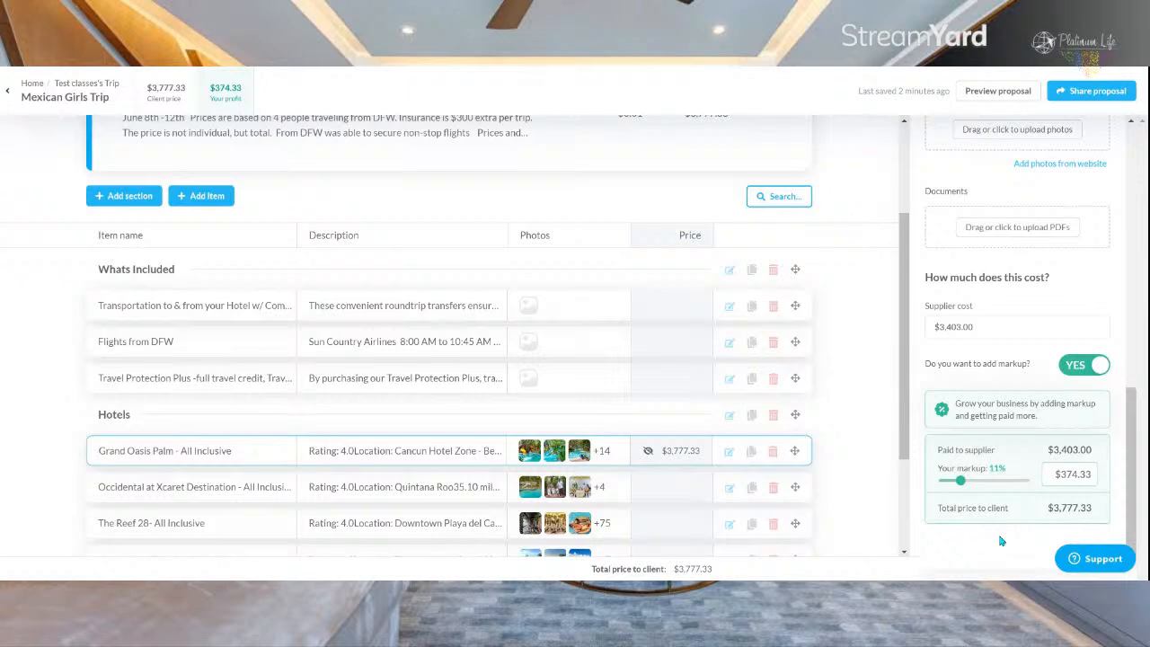
# Step: Delete the blank gray circle image from the photos of the Occidental at Xcaret Destination item
pyautogui.click(354, 493)
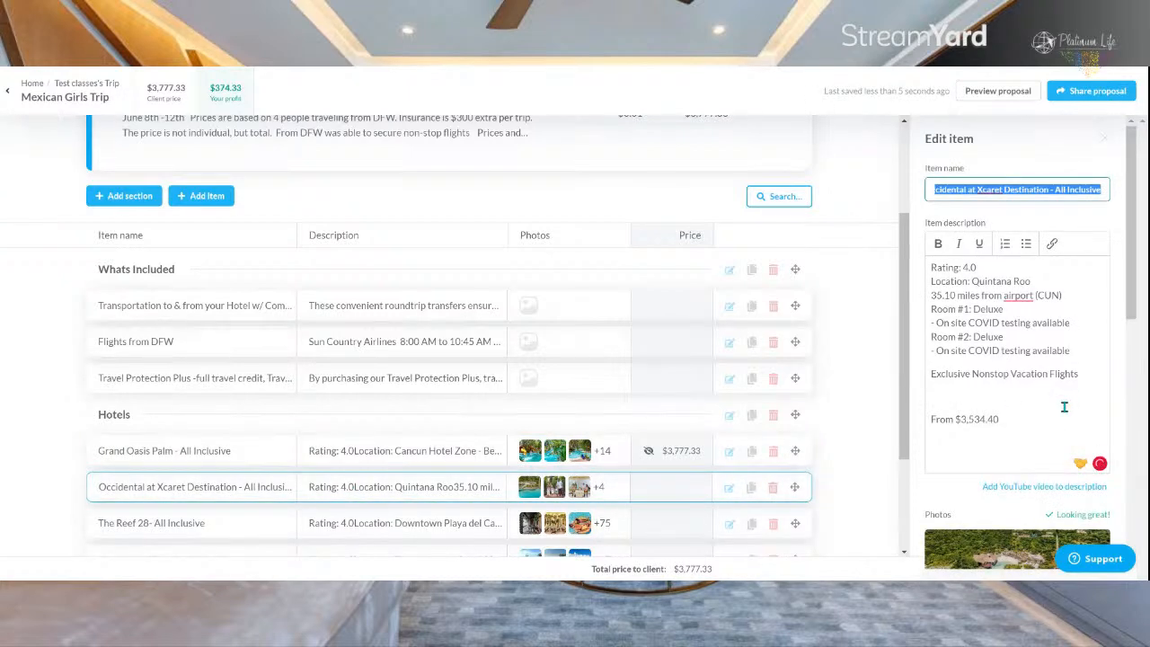
pyautogui.scroll(-4, 962, 382)
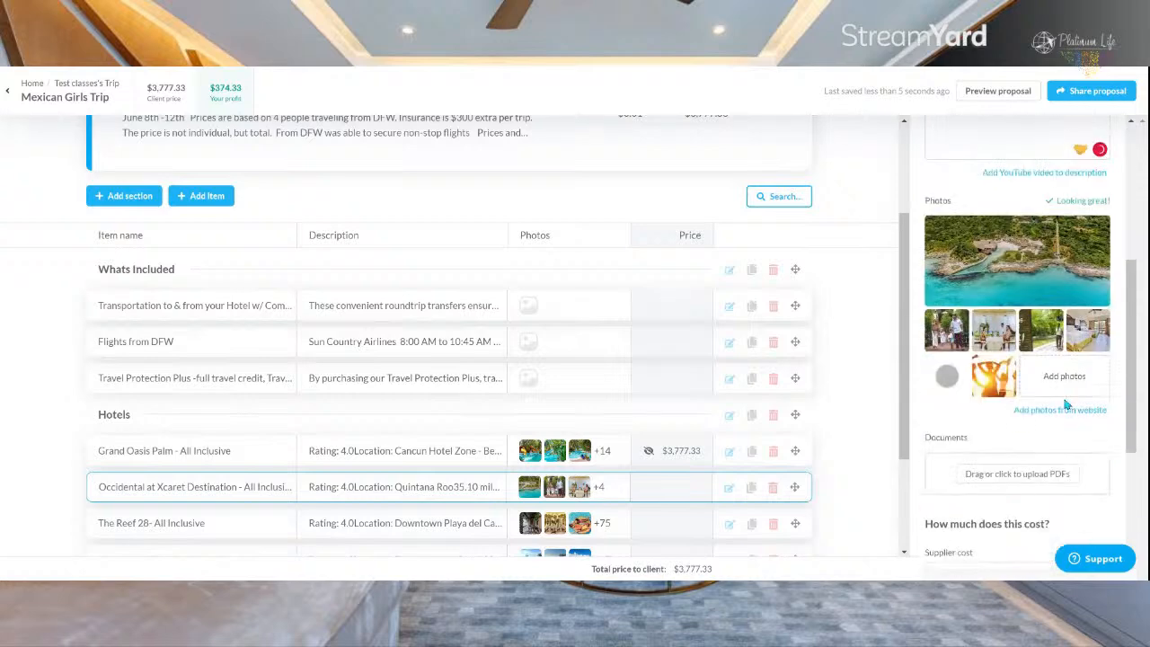
pyautogui.click(958, 368)
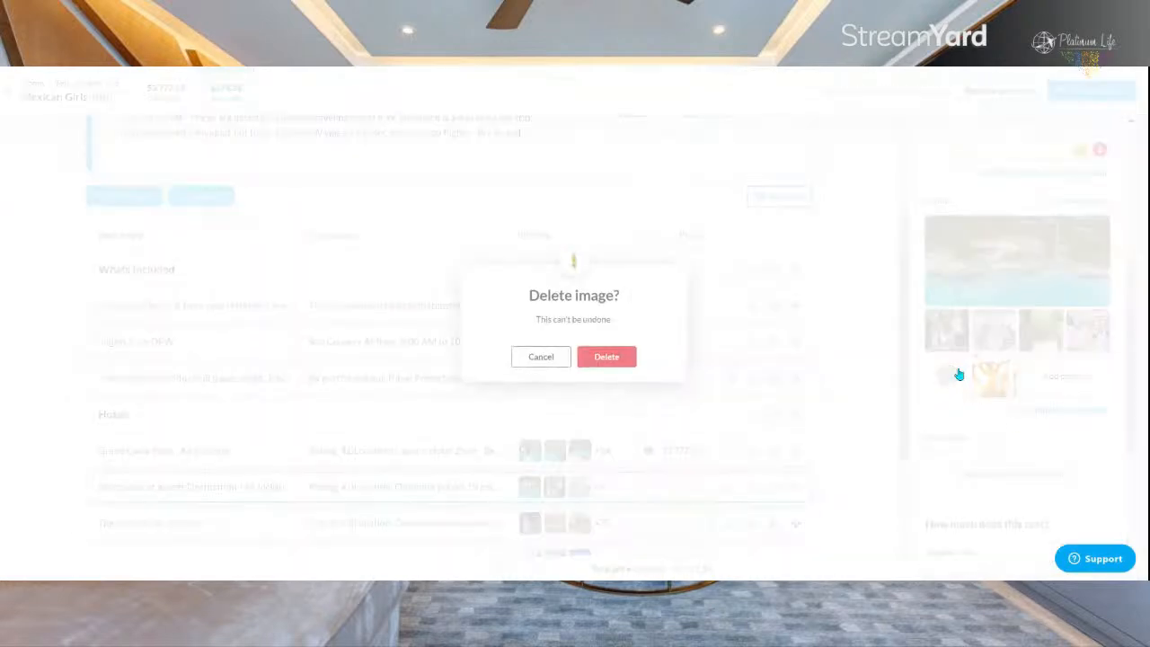
pyautogui.click(638, 366)
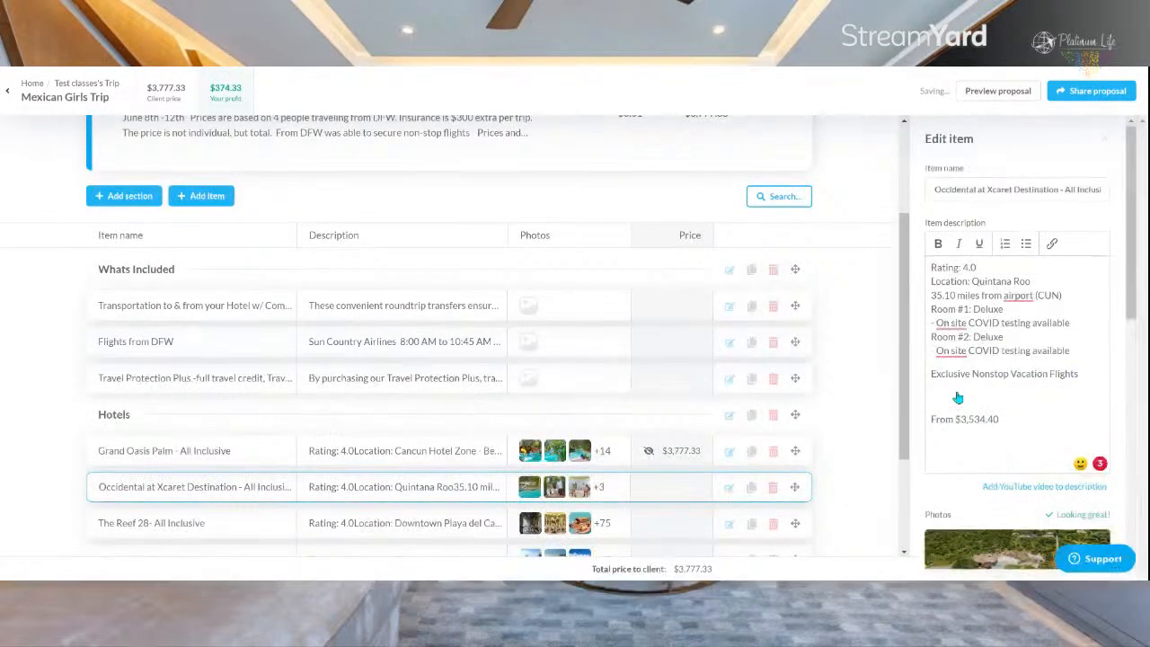
# Step: Set the Occidental at Xcaret Destination supplier cost to $3,524, trying its markup and switching it back off
pyautogui.scroll(-8, 980, 409)
pyautogui.click(984, 327)
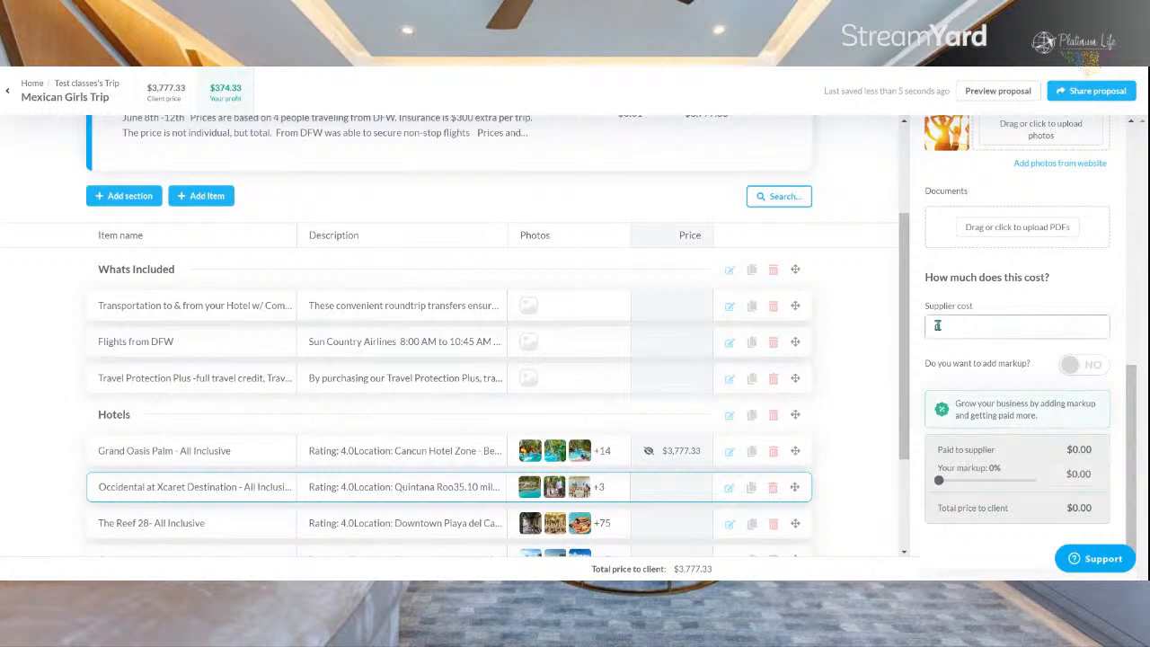
pyautogui.write('3524')
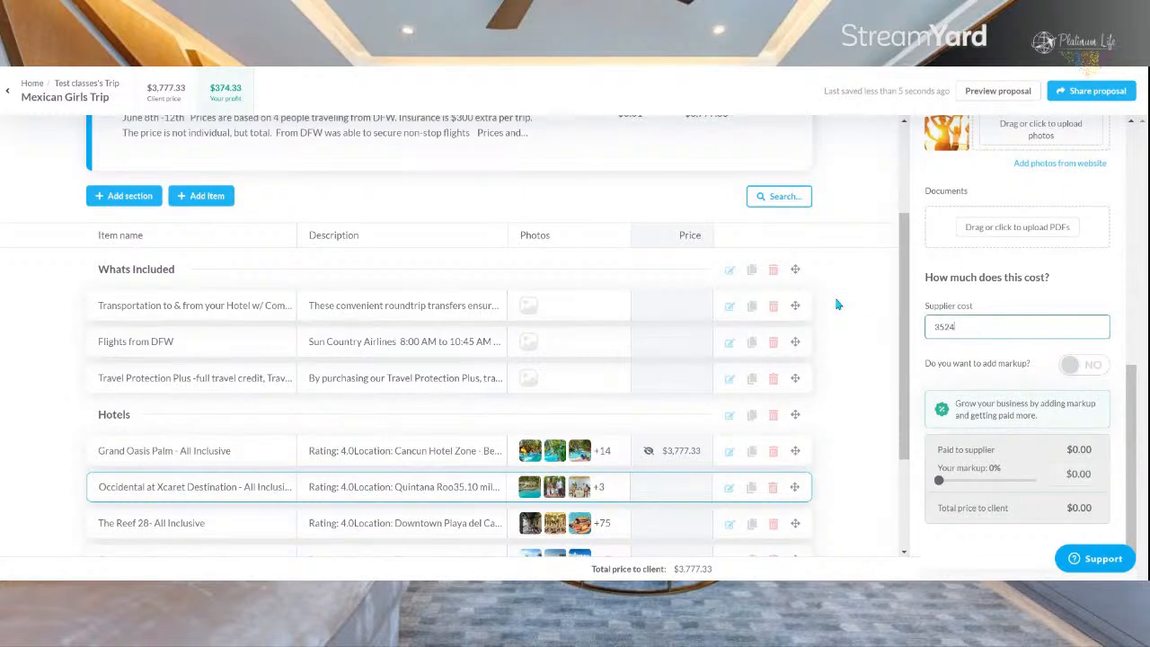
pyautogui.click(1000, 386)
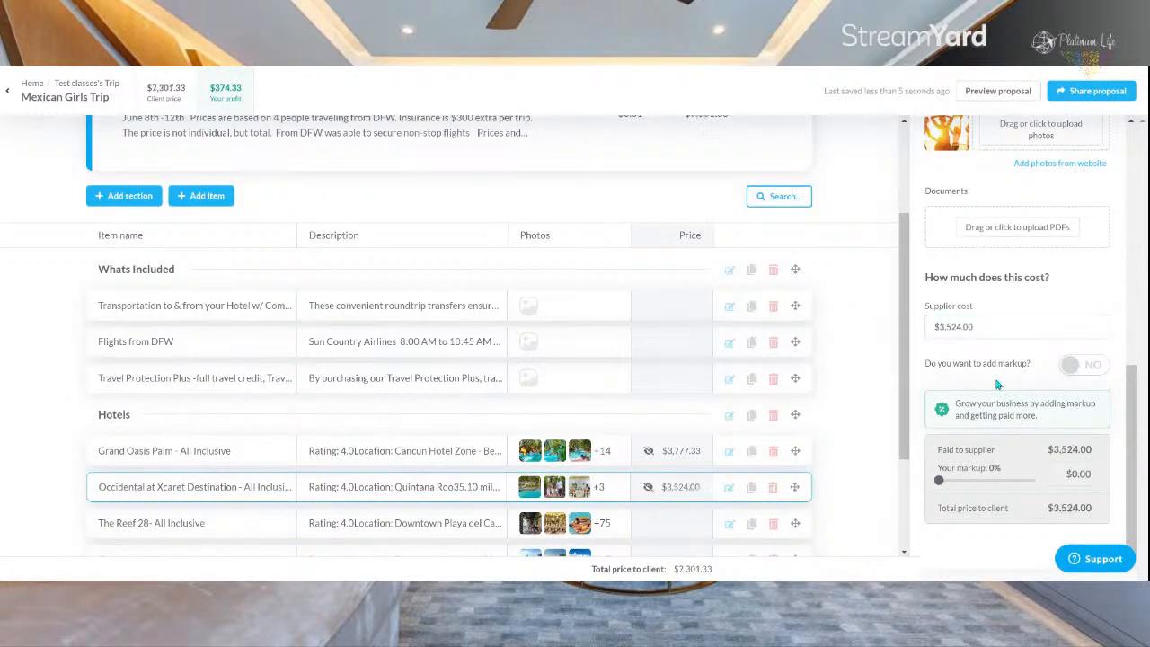
pyautogui.click(1070, 368)
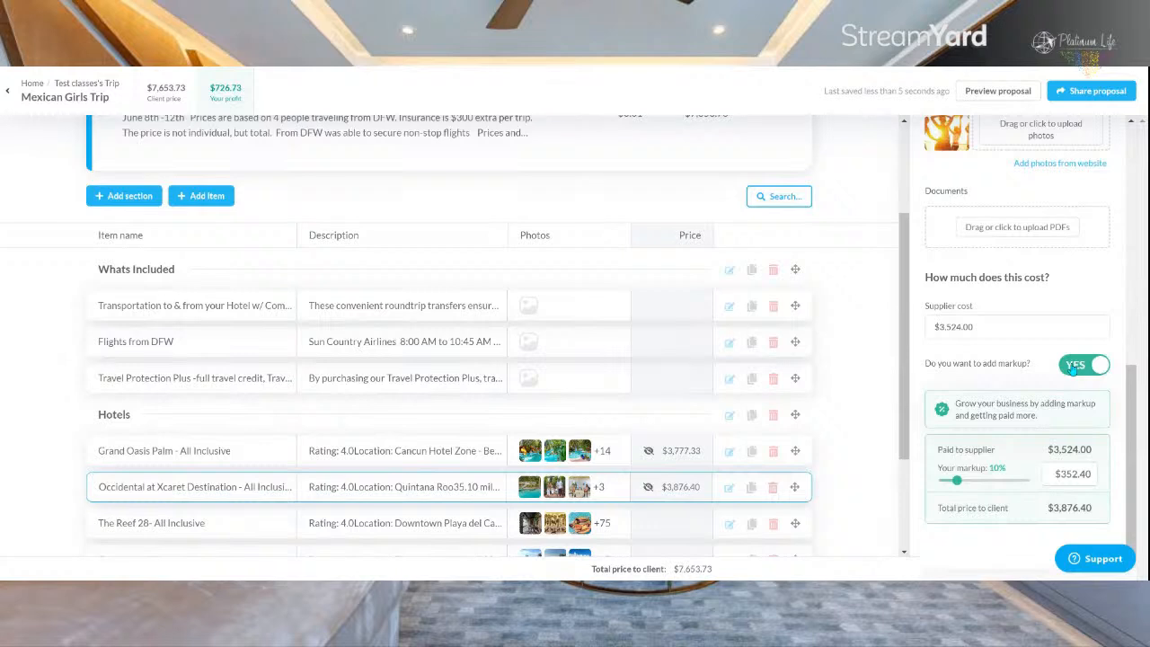
pyautogui.click(1072, 368)
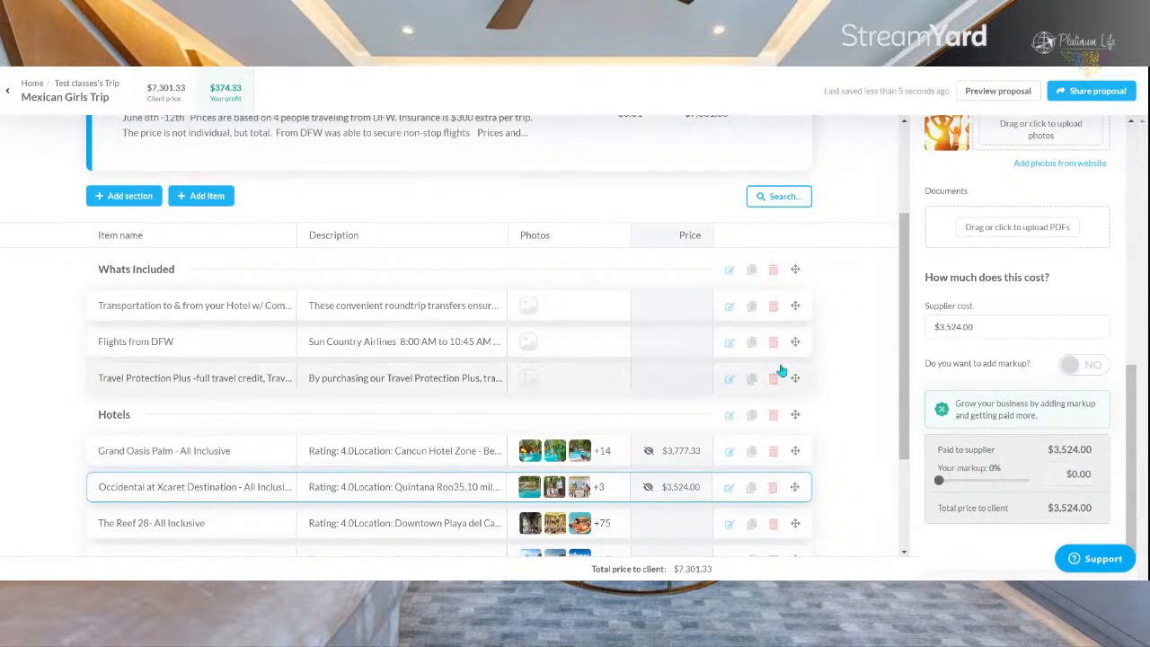
# Step: Highlight the total price to client below the proposal's list of hotel items
pyautogui.scroll(-2, 777, 372)
pyautogui.moveTo(592, 572); pyautogui.dragTo(730, 575)
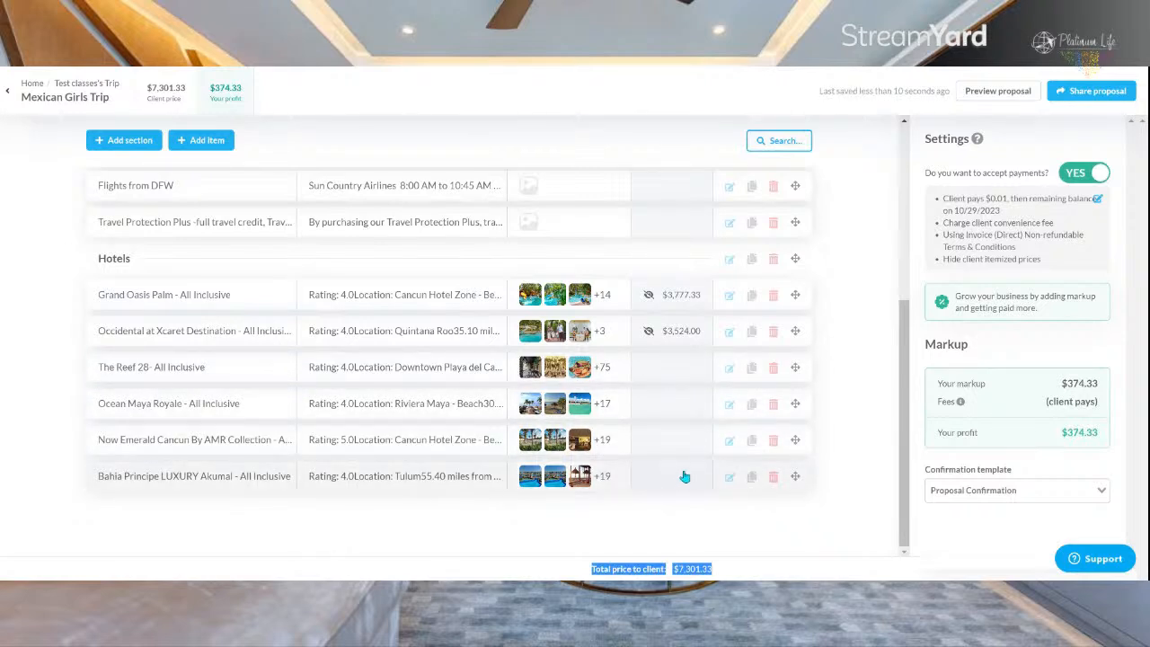
# Step: Turn off accepting payments for the proposal and set its total price to $3,500
pyautogui.click(1090, 175)
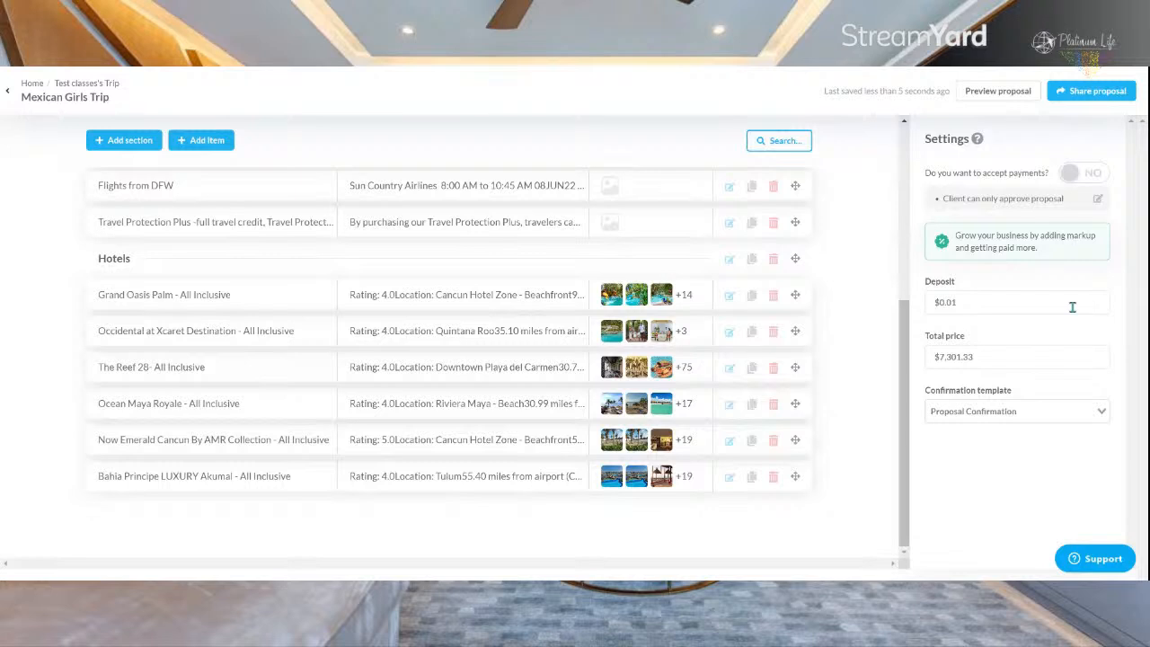
pyautogui.click(1071, 352)
pyautogui.write('3500')
pyautogui.click(841, 338)
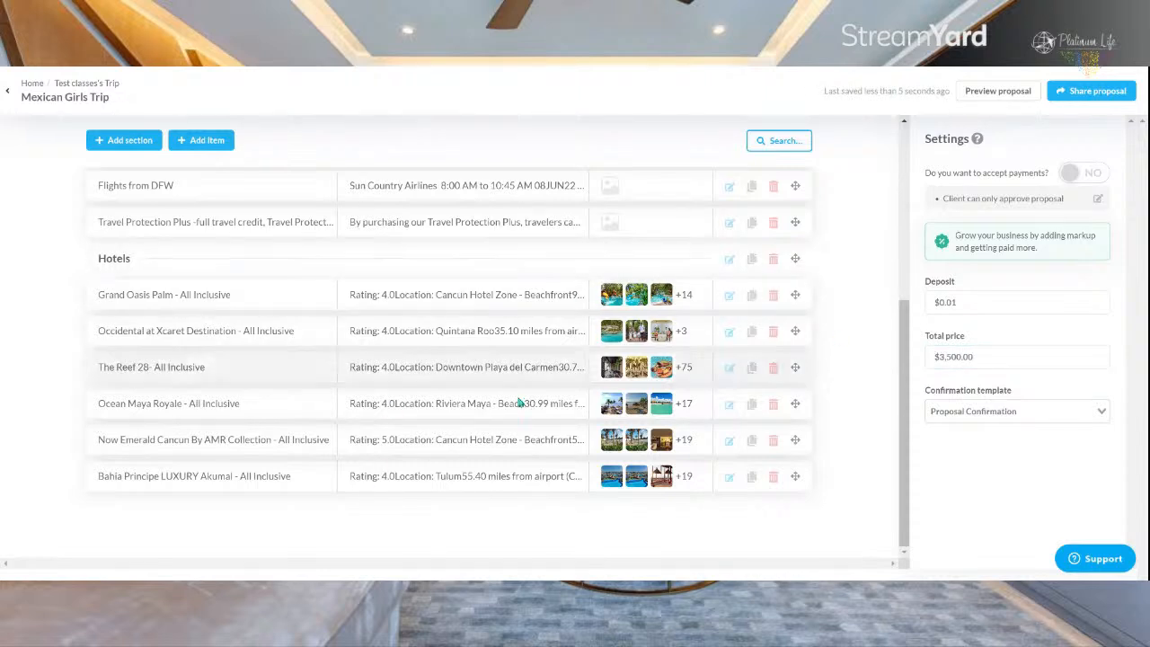
# Step: Set the proposal's deposit to $250 and choose Invoice Confirmation as the confirmation template
pyautogui.moveTo(974, 302); pyautogui.dragTo(847, 306)
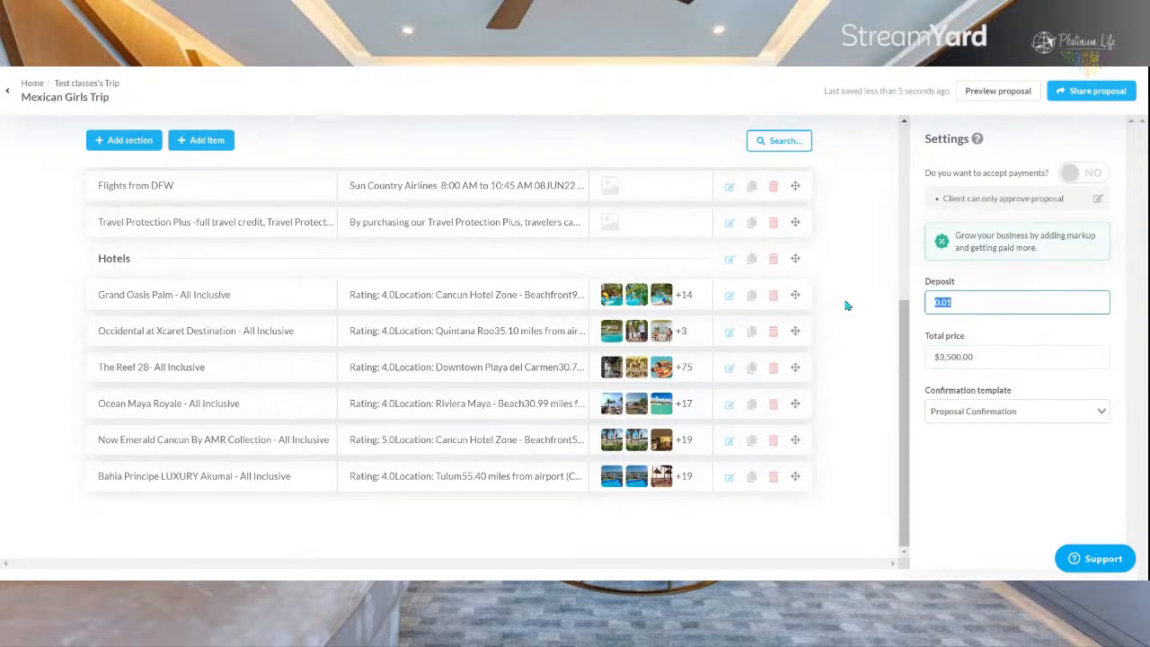
pyautogui.write('250')
pyautogui.click(982, 448)
pyautogui.click(978, 411)
pyautogui.click(983, 467)
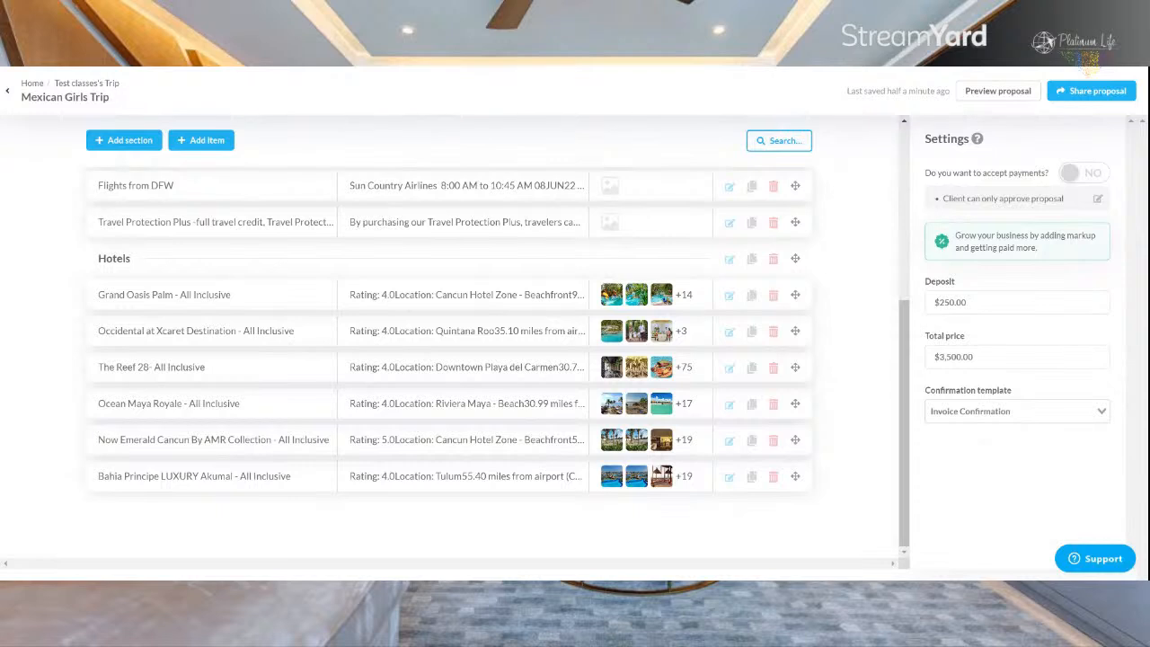
# Step: Turn accepting payments back on and add a 10% markup to the Occidental at Xcaret Destination item
pyautogui.click(1086, 174)
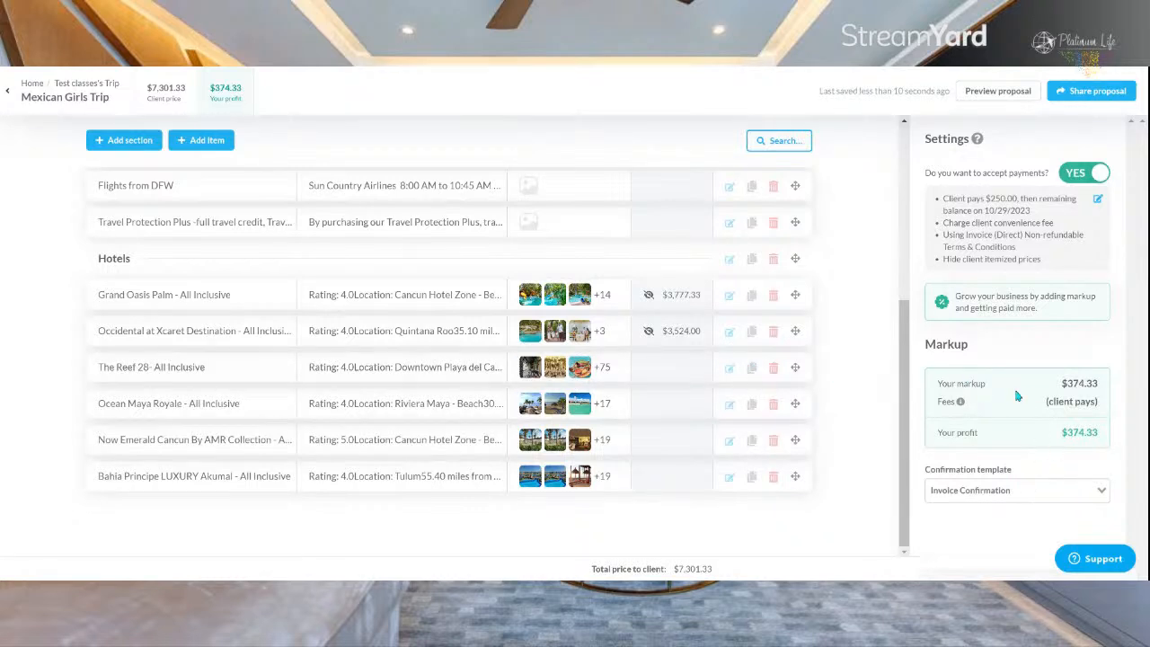
pyautogui.click(662, 337)
pyautogui.scroll(-10, 1020, 369)
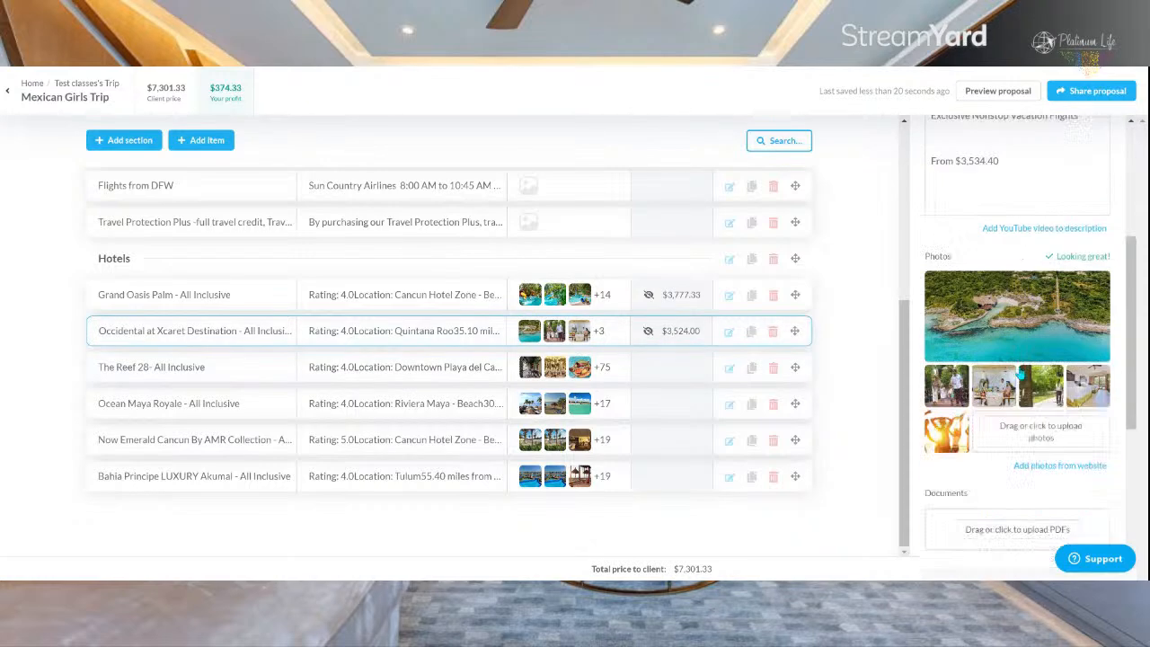
pyautogui.click(1086, 376)
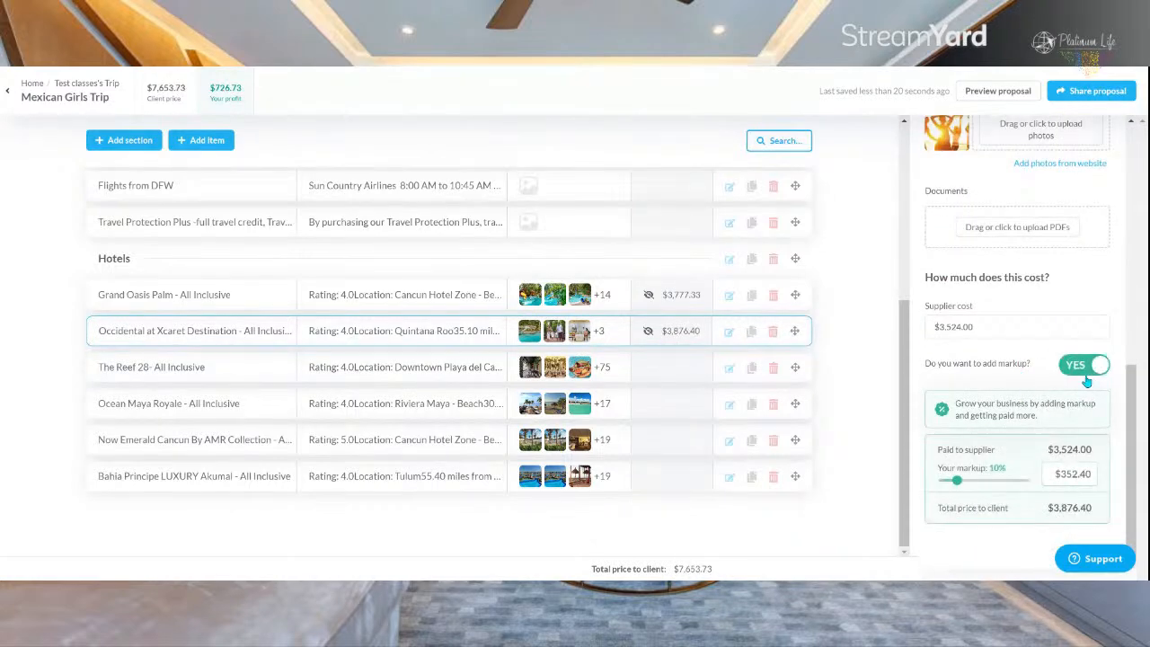
pyautogui.click(863, 183)
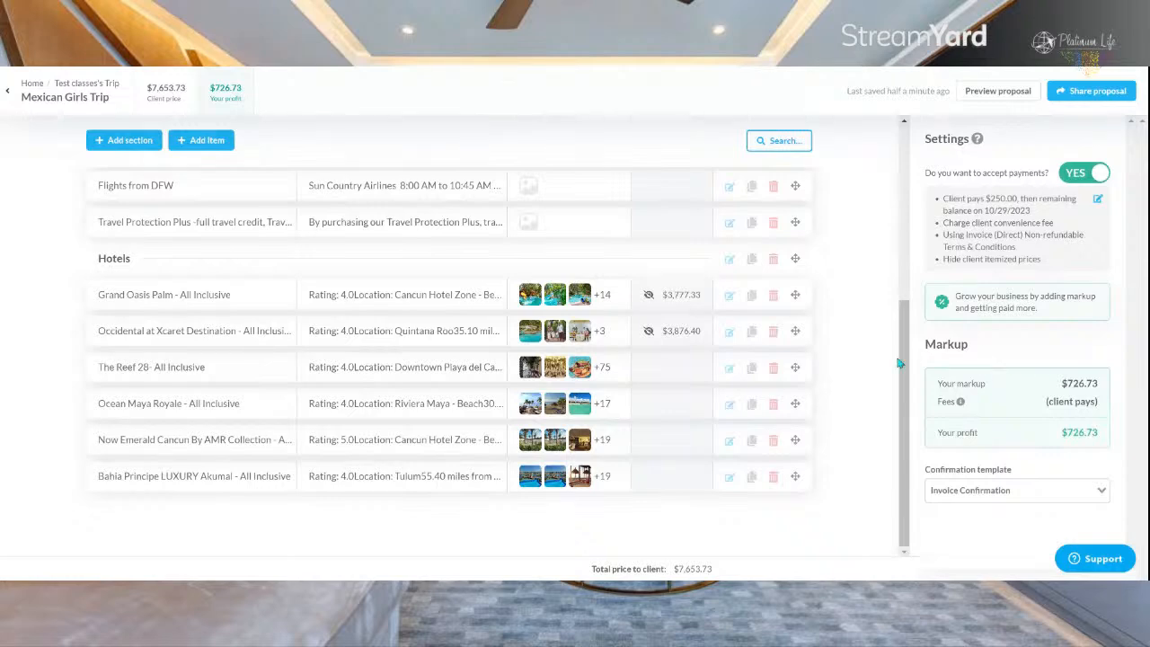
# Step: Review the proposal intro and cover photo section of the Mexican Girls Trip title card without changing them
pyautogui.scroll(5, 886, 333)
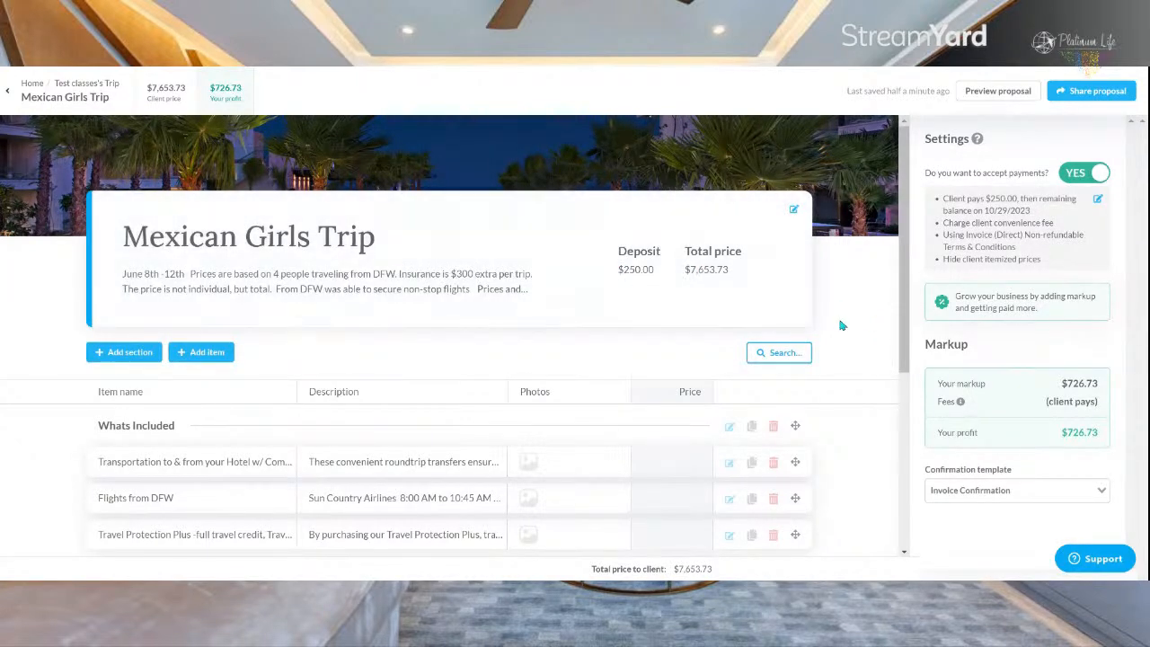
pyautogui.click(709, 322)
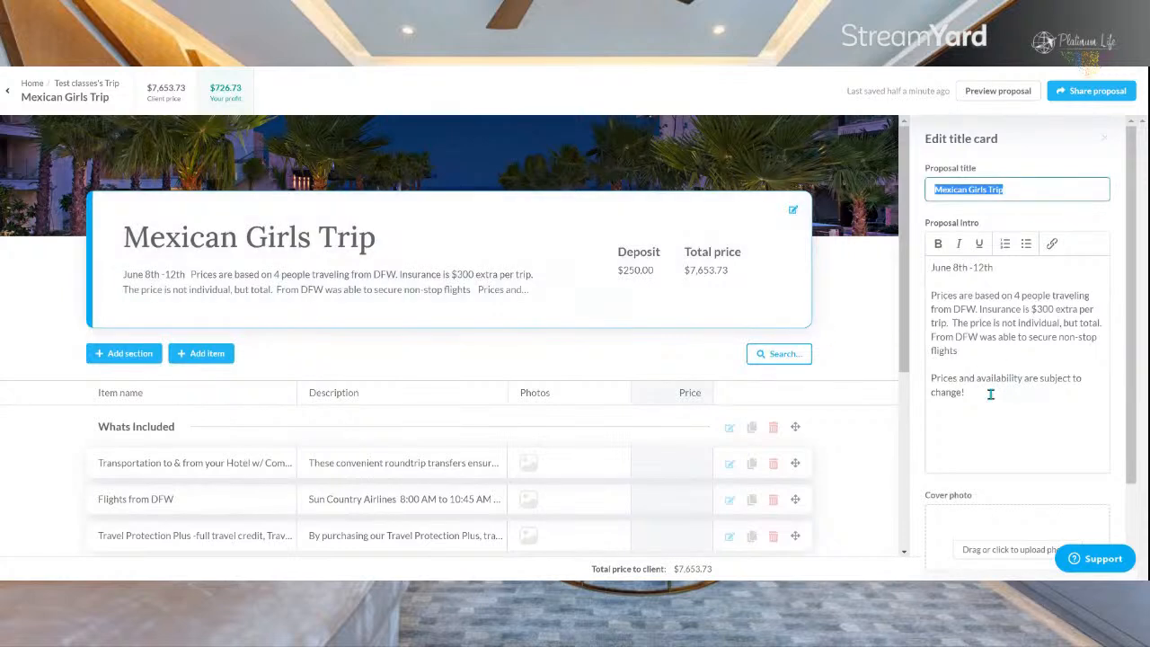
pyautogui.click(972, 400)
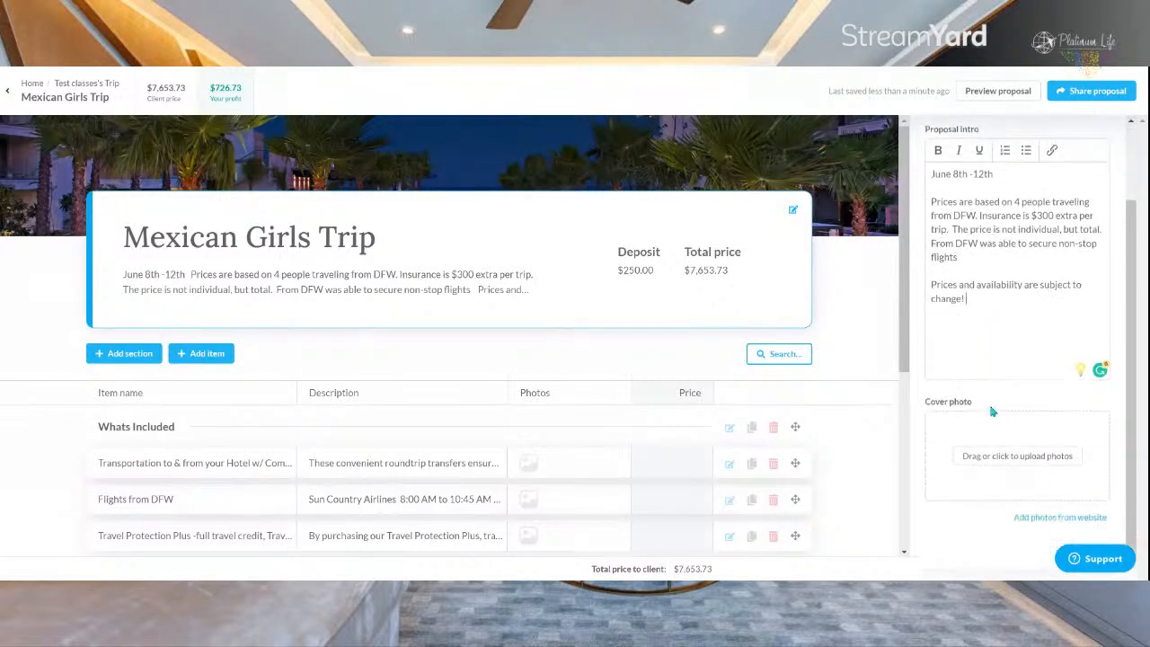
pyautogui.click(861, 328)
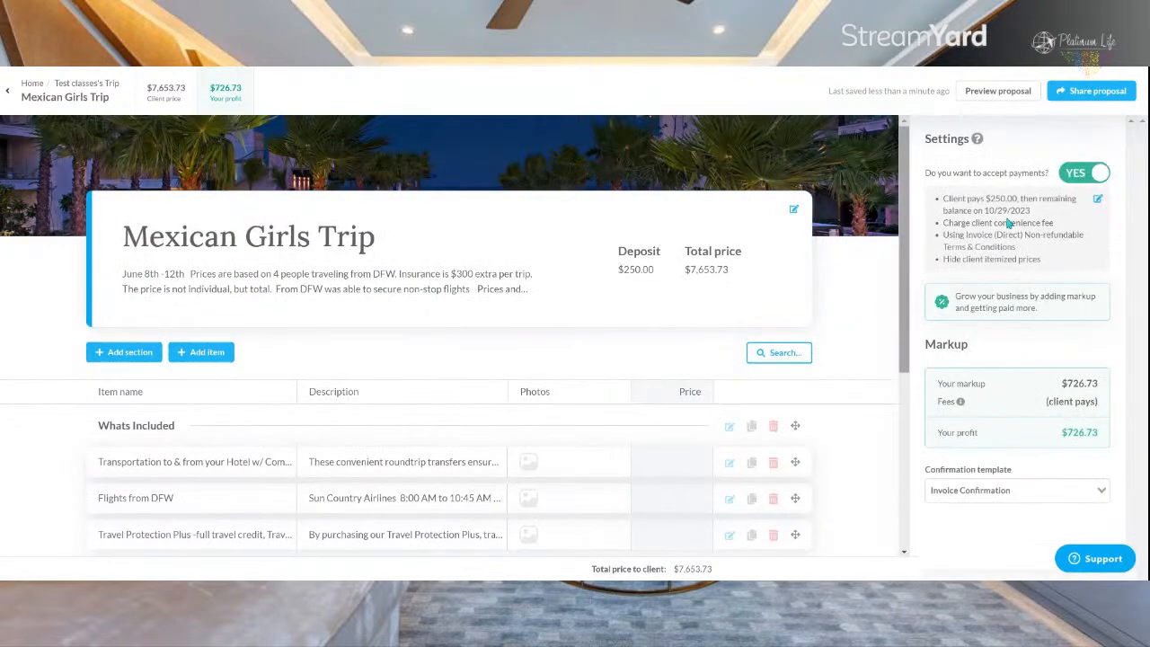
# Step: Set the client payment settings to show itemized prices and check the price column of the hotel items
pyautogui.click(1098, 199)
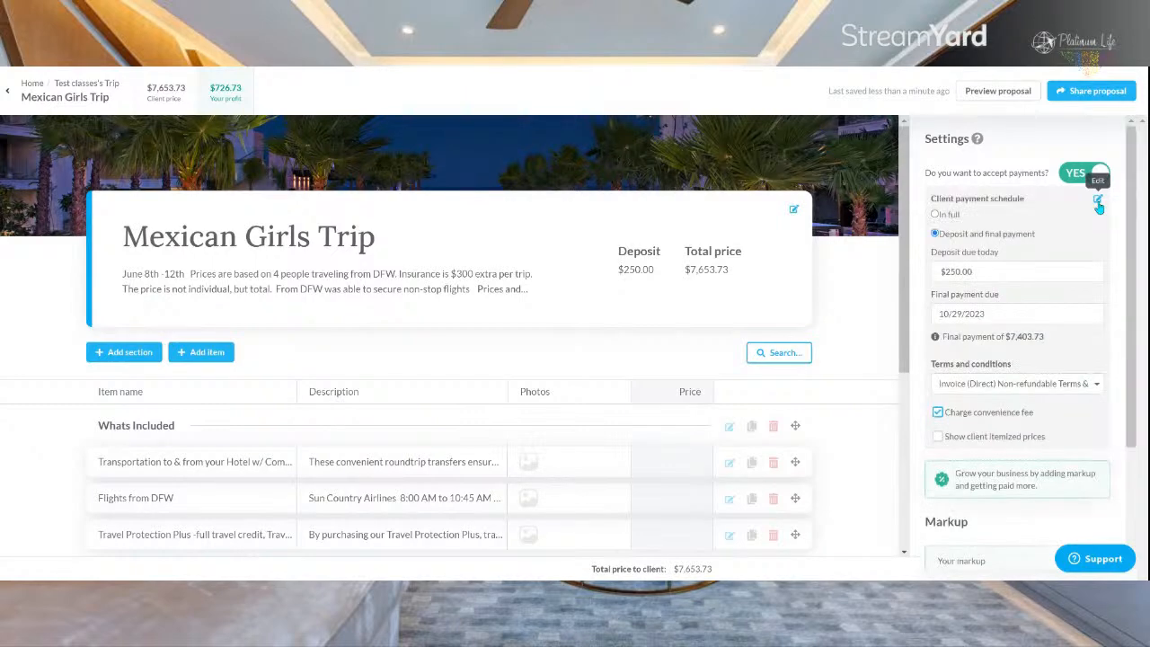
pyautogui.click(937, 439)
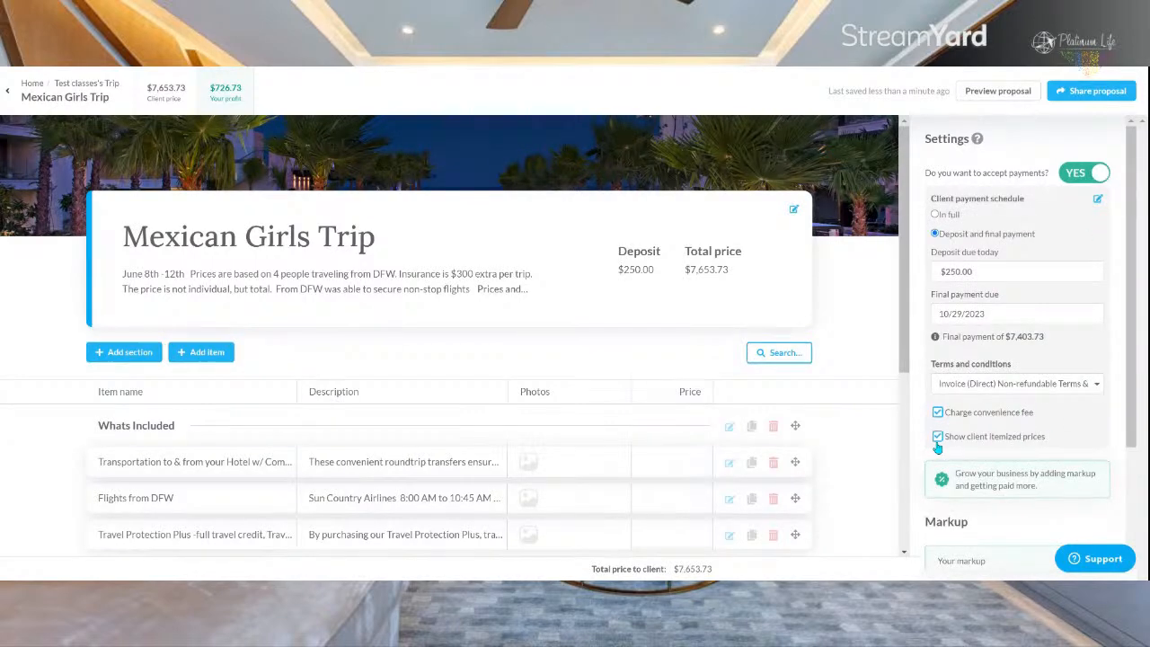
pyautogui.scroll(-3, 854, 385)
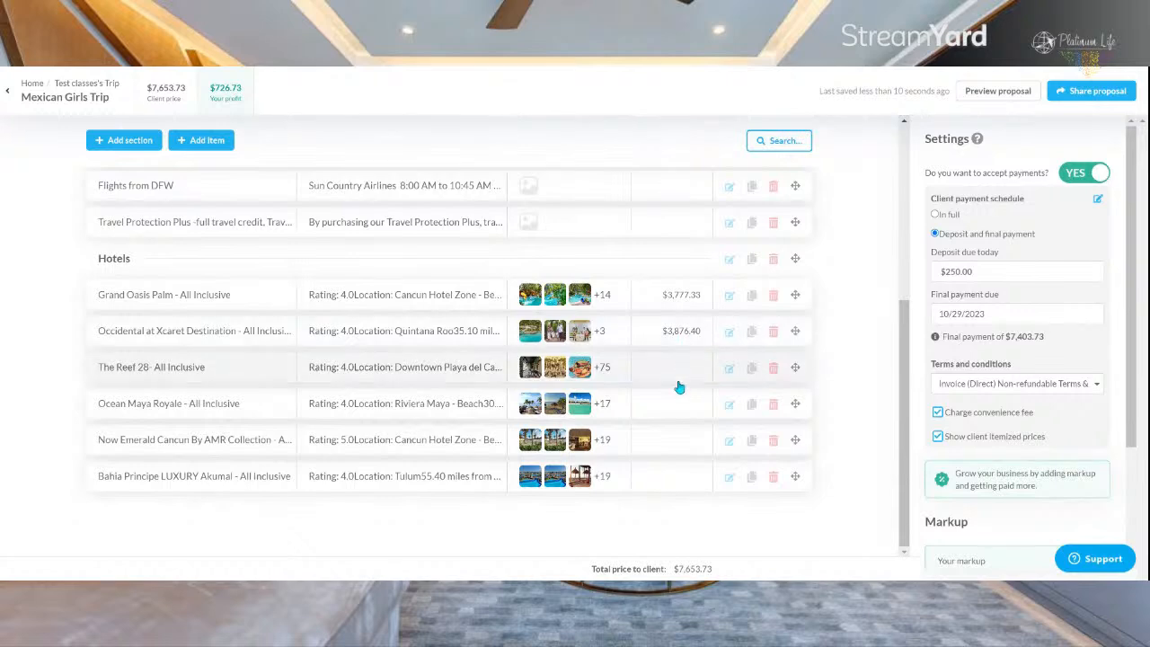
pyautogui.scroll(5, 693, 380)
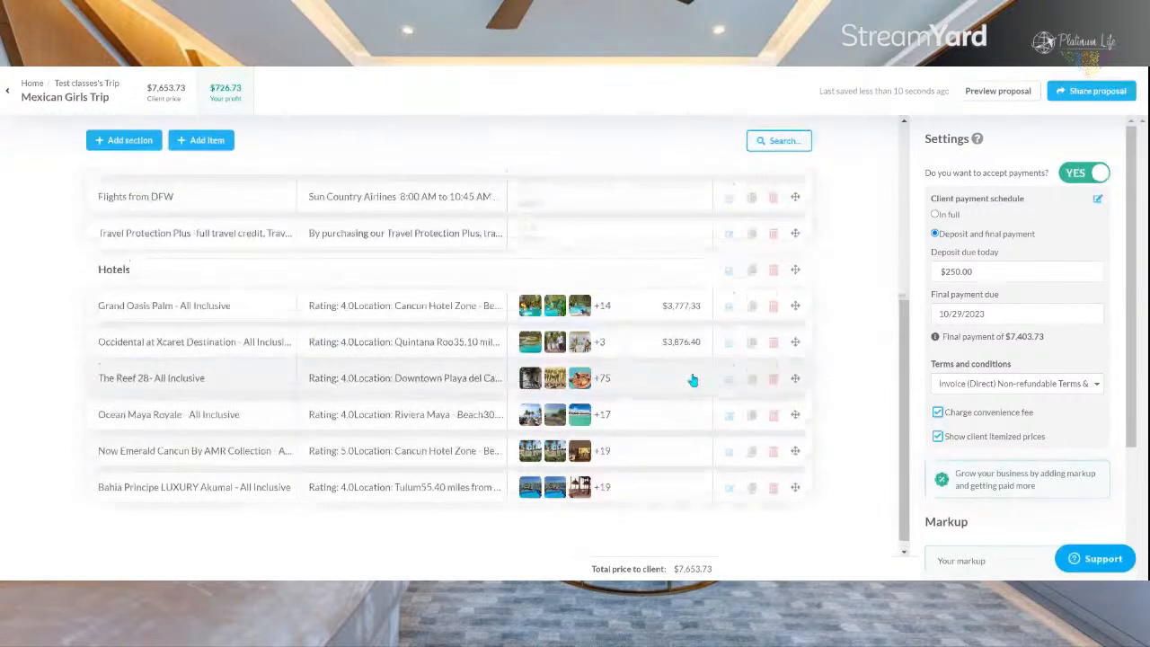
# Step: Preview the proposal as the client sees it, from the trip overview and deposit through the hotel descriptions and photos
pyautogui.click(998, 91)
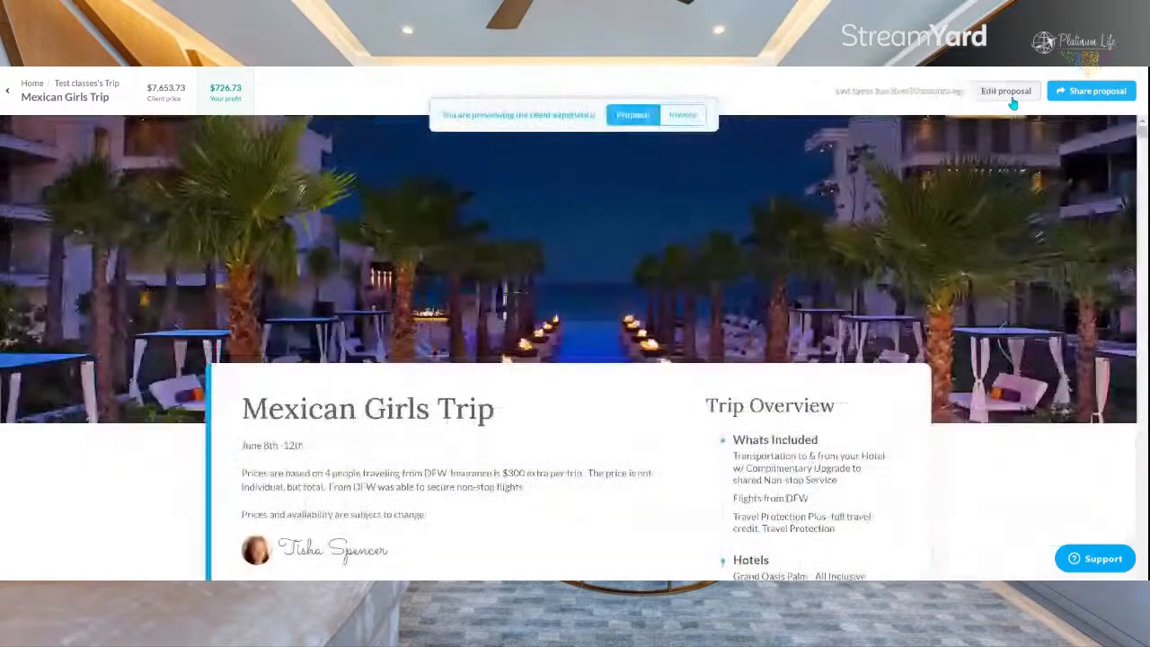
pyautogui.scroll(-1, 570, 249)
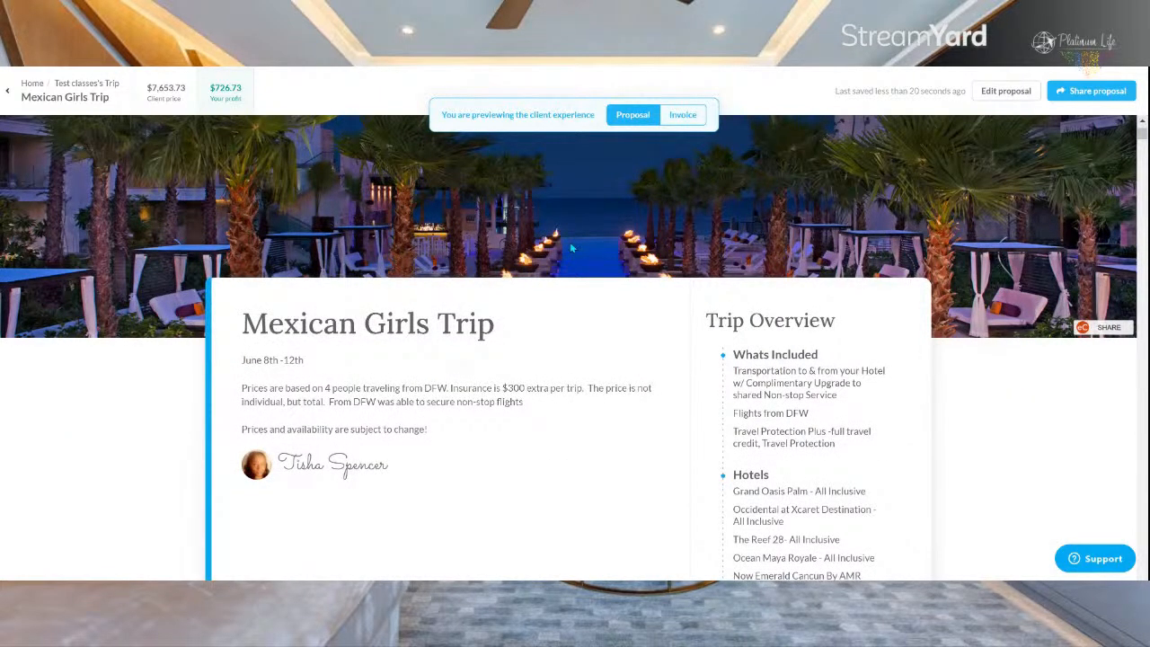
pyautogui.scroll(-3, 571, 248)
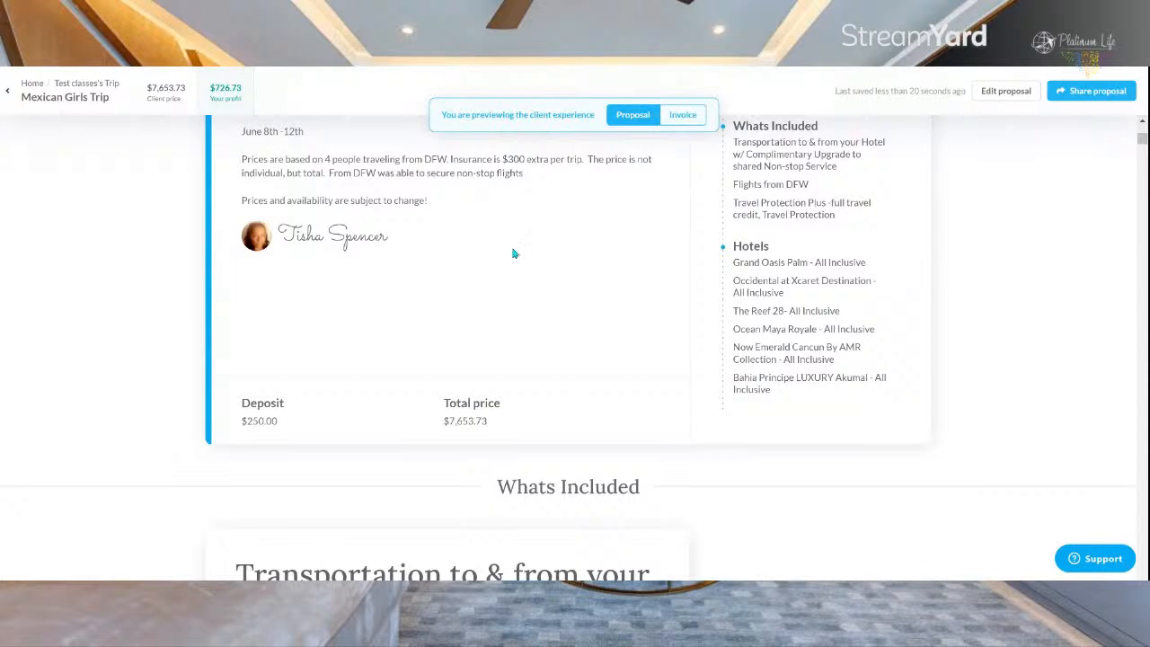
pyautogui.scroll(-2, 554, 313)
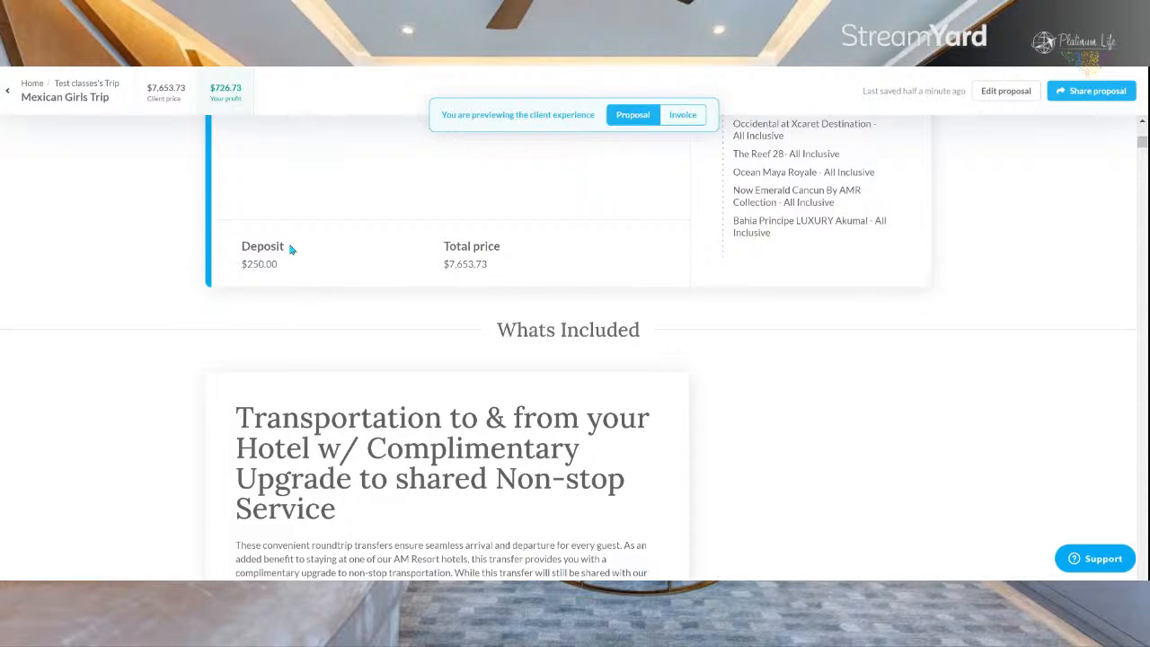
pyautogui.scroll(-7, 454, 319)
pyautogui.scroll(-5, 453, 320)
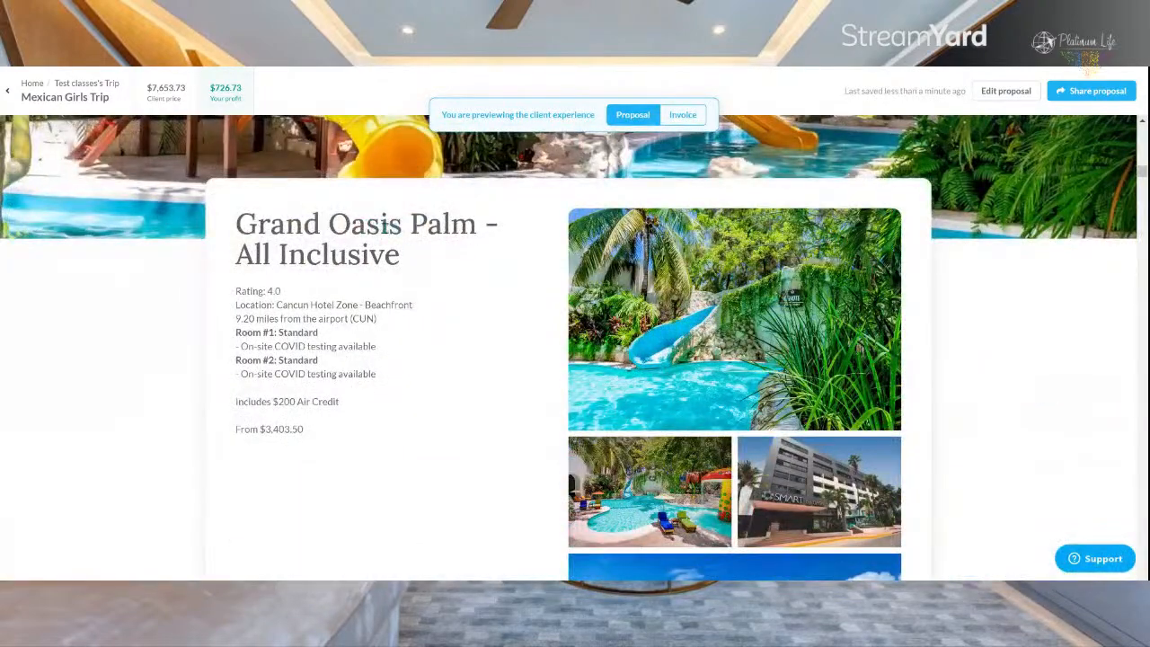
pyautogui.scroll(-5, 353, 304)
pyautogui.scroll(-8, 356, 307)
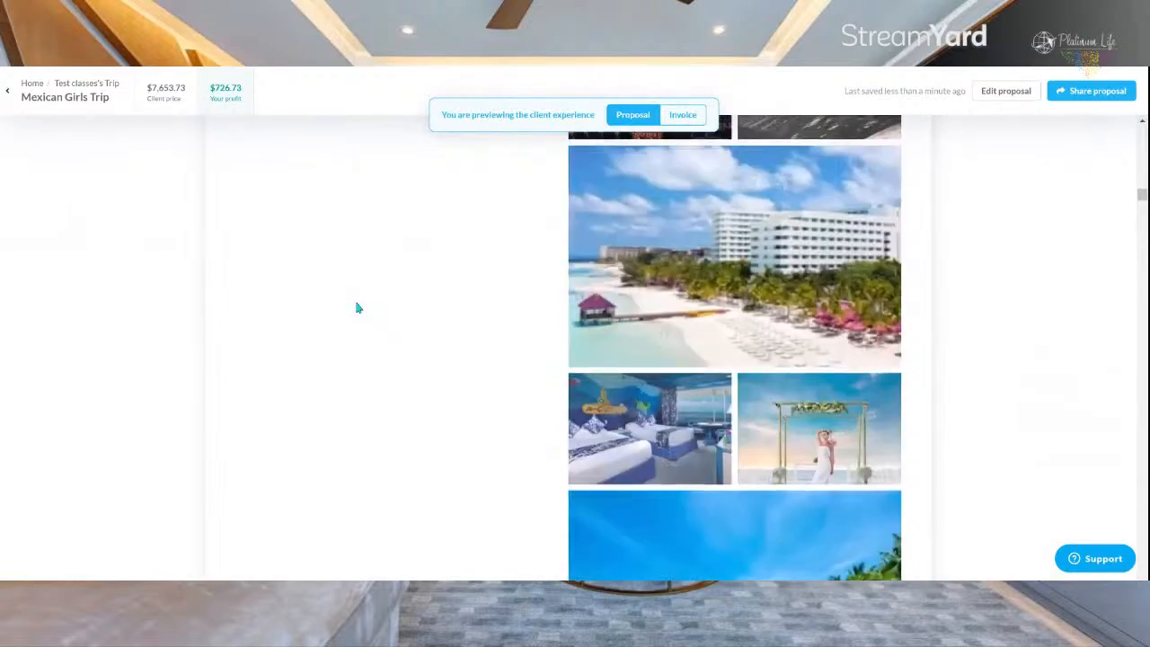
pyautogui.scroll(8, 356, 307)
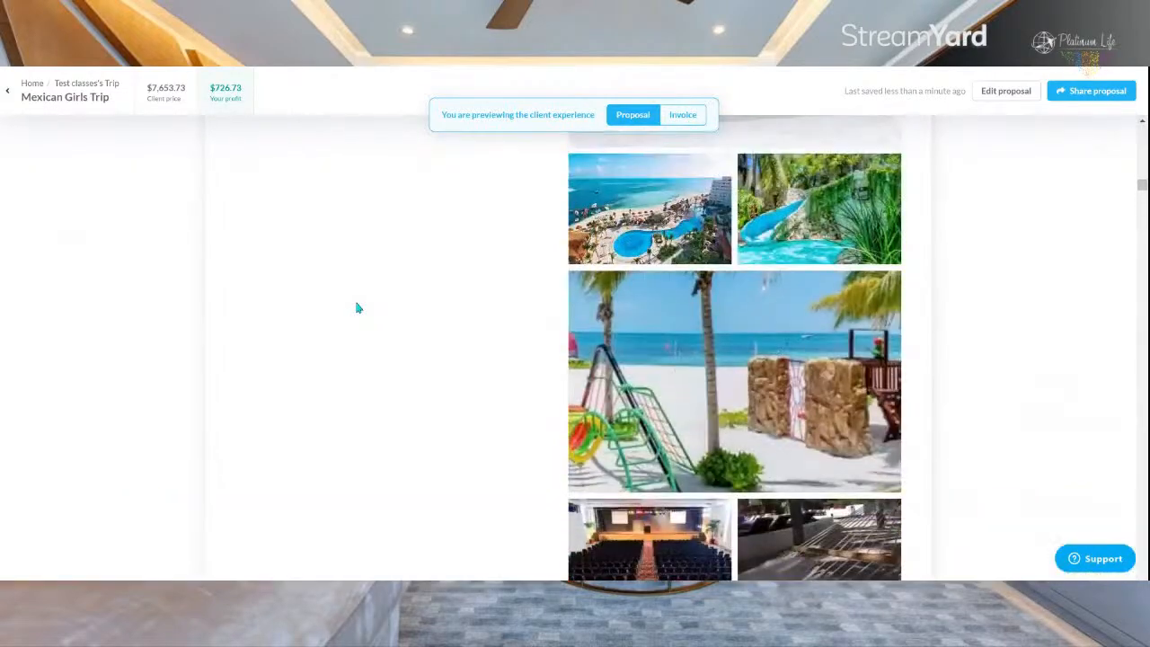
pyautogui.scroll(-5, 355, 302)
pyautogui.scroll(-15, 355, 302)
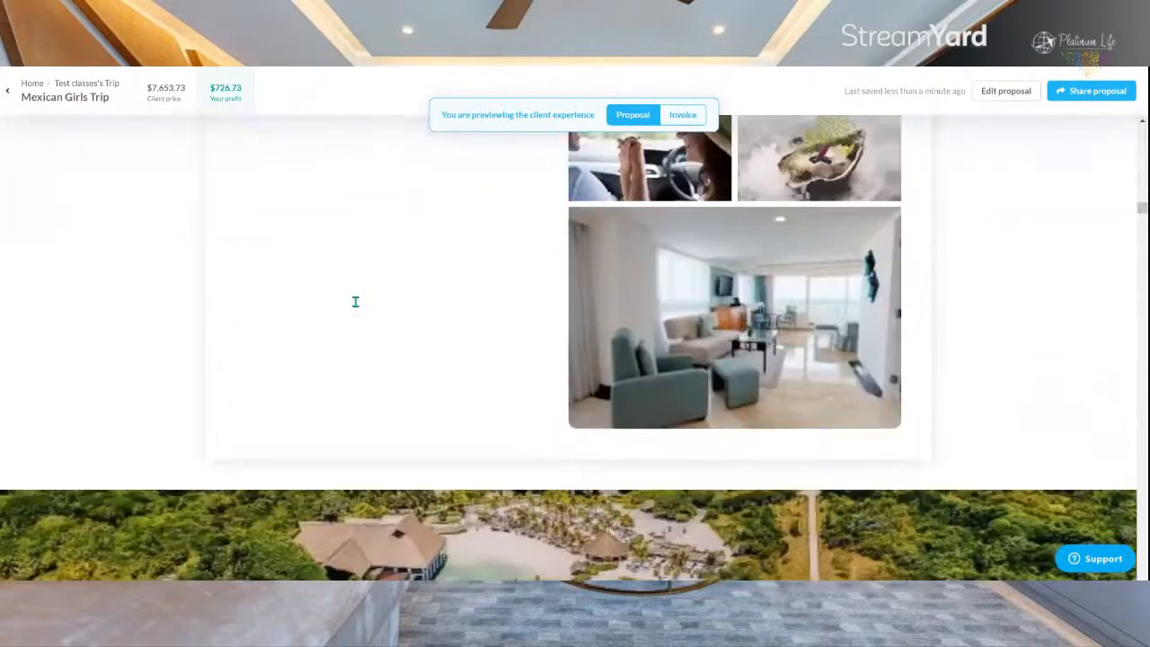
pyautogui.scroll(-5, 355, 302)
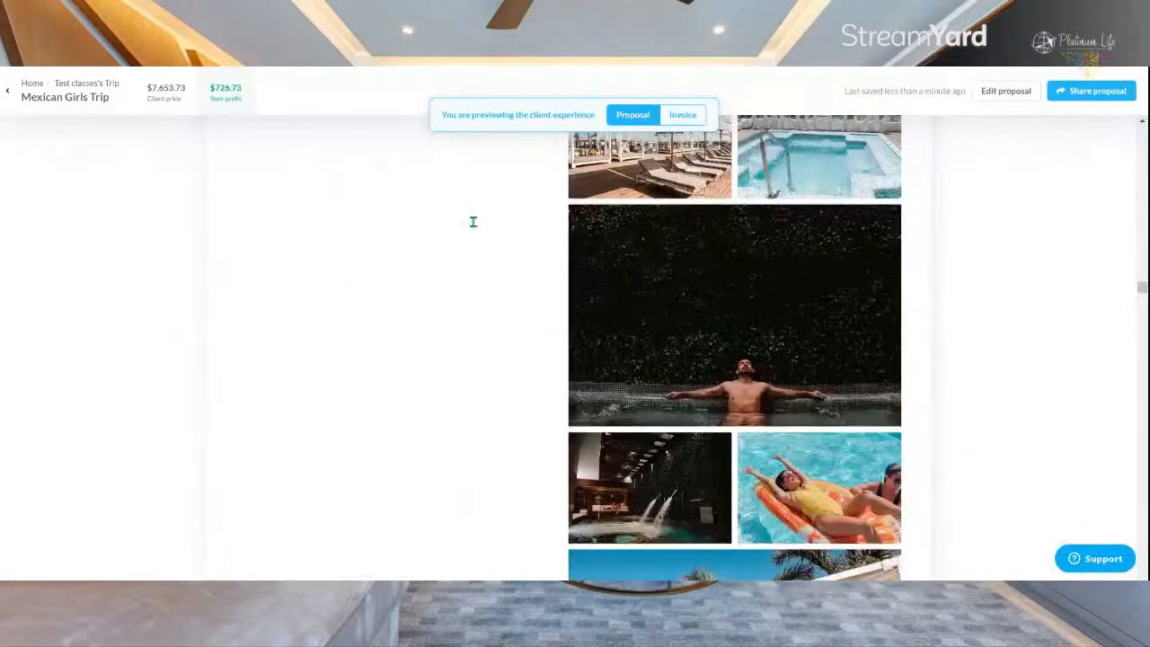
# Step: Preview the client's invoice and examine its terms, itemized hotel prices, convenience fee and payment schedule
pyautogui.click(685, 115)
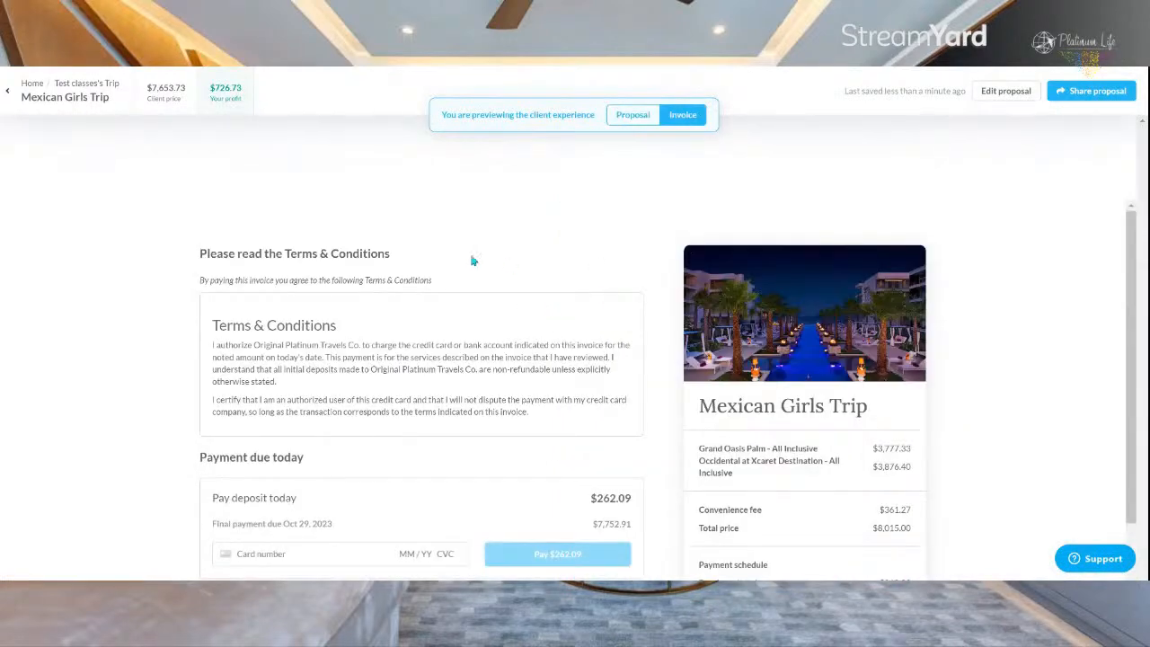
pyautogui.scroll(-2, 33, 264)
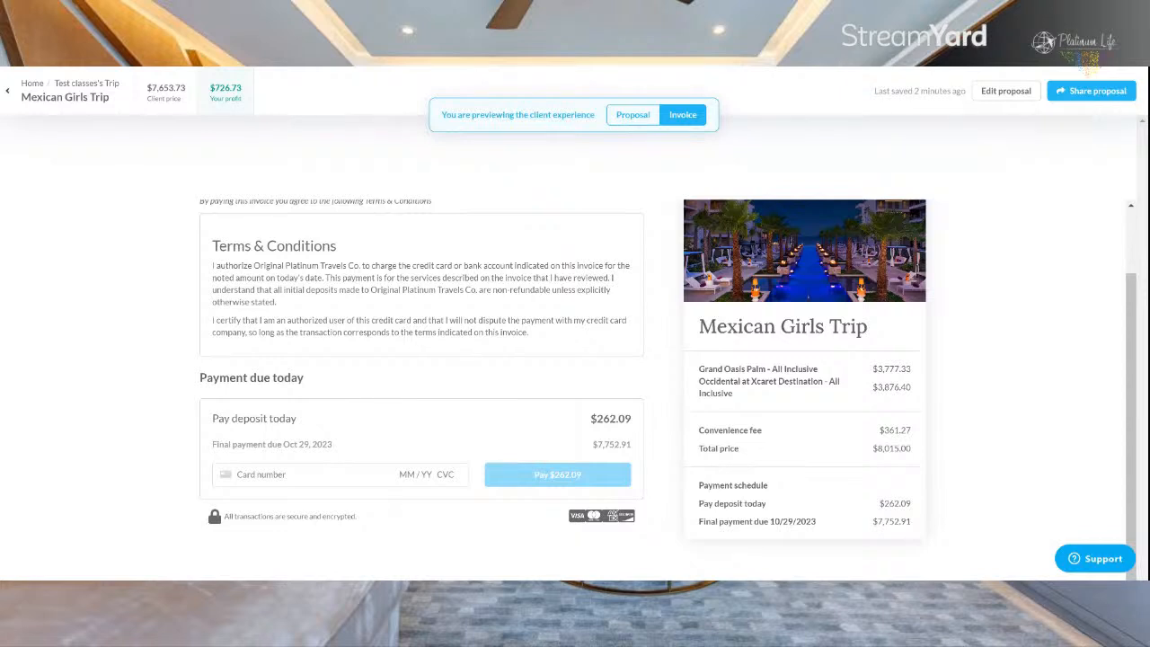
# Step: Return to editing the proposal and turn off accepting payments so the client can only approve it
pyautogui.click(1007, 91)
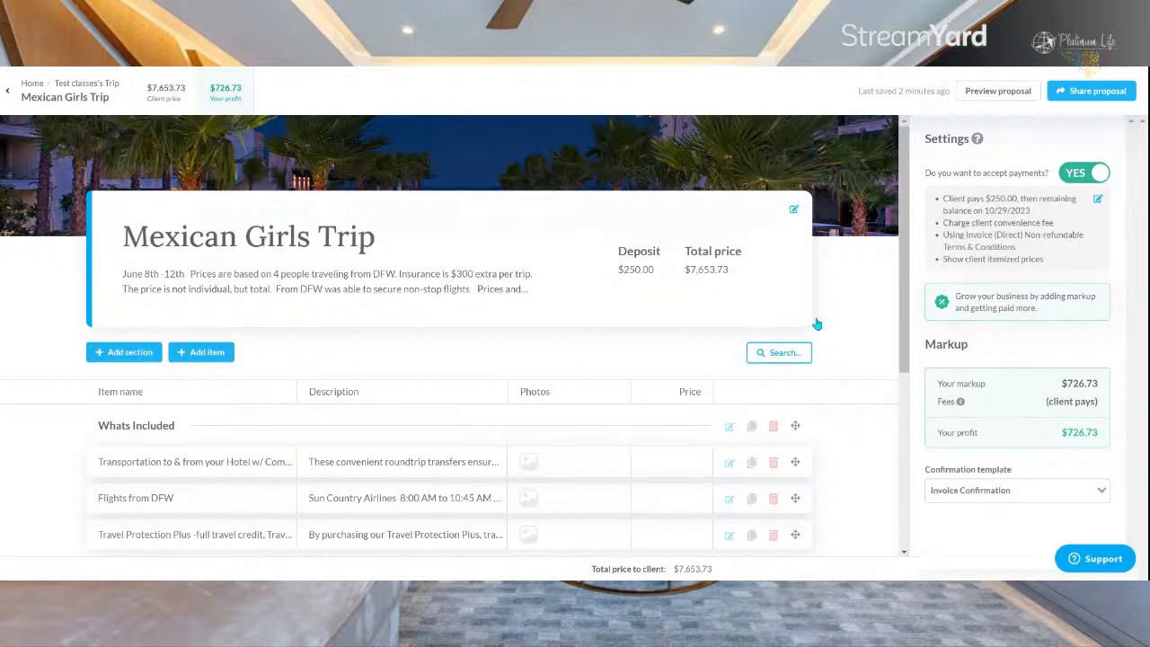
pyautogui.scroll(-4, 817, 324)
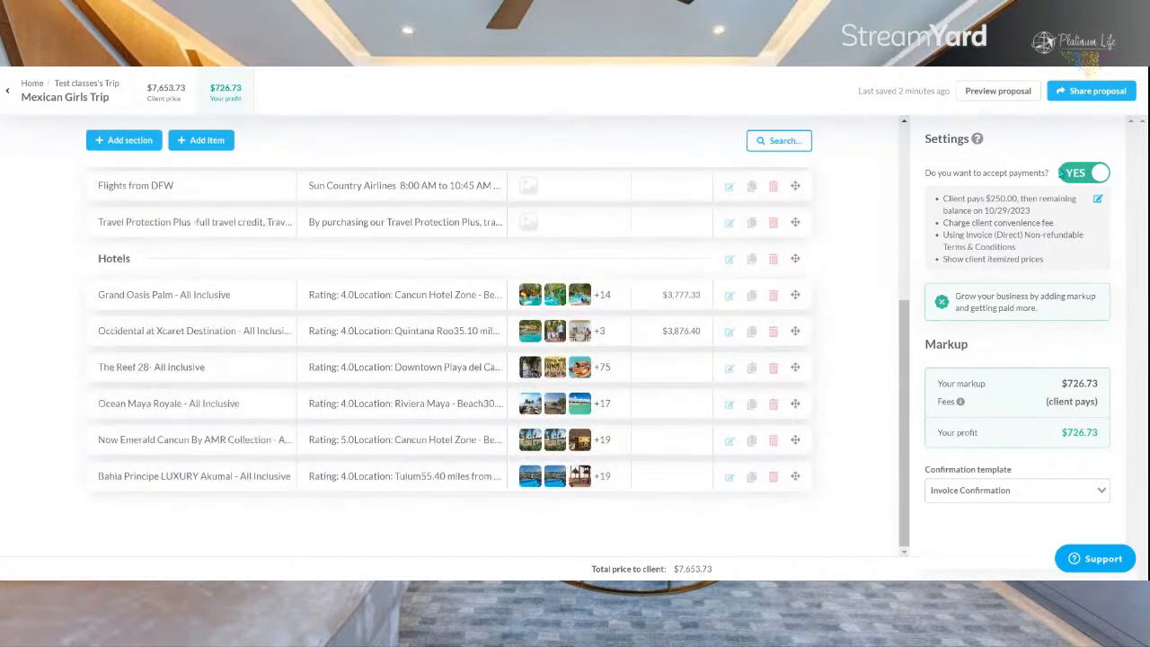
pyautogui.click(1079, 176)
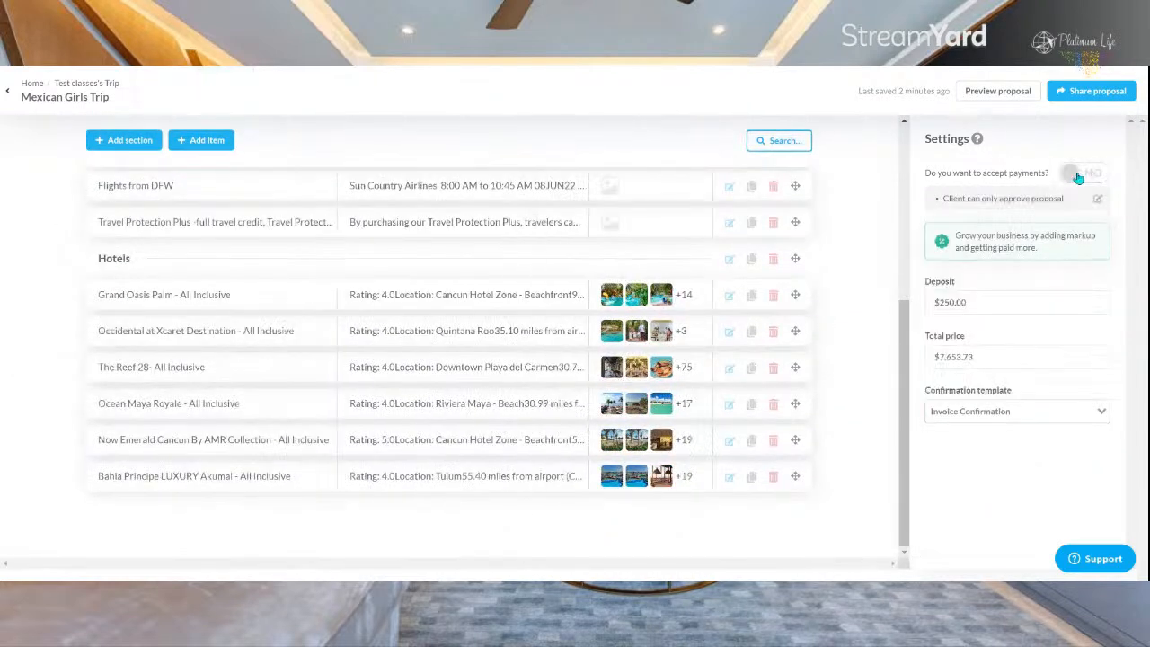
# Step: Preview the approval-only version of the proposal and look through its included items and hotels
pyautogui.click(995, 95)
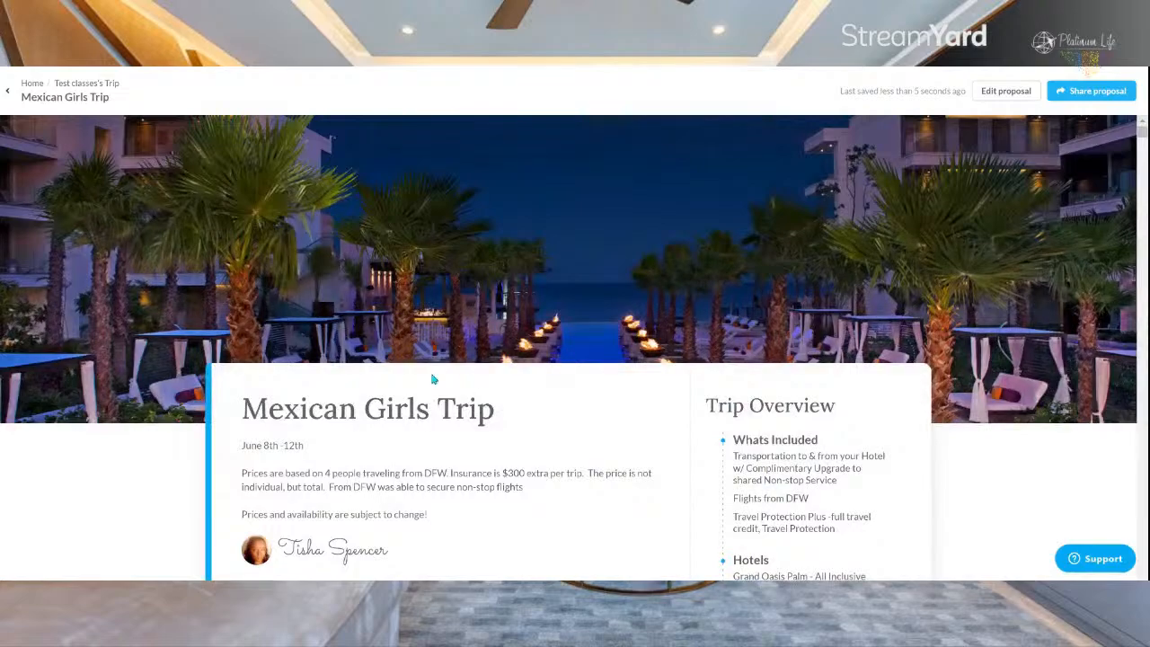
pyautogui.scroll(-4, 491, 392)
pyautogui.scroll(-5, 492, 392)
pyautogui.scroll(3, 496, 395)
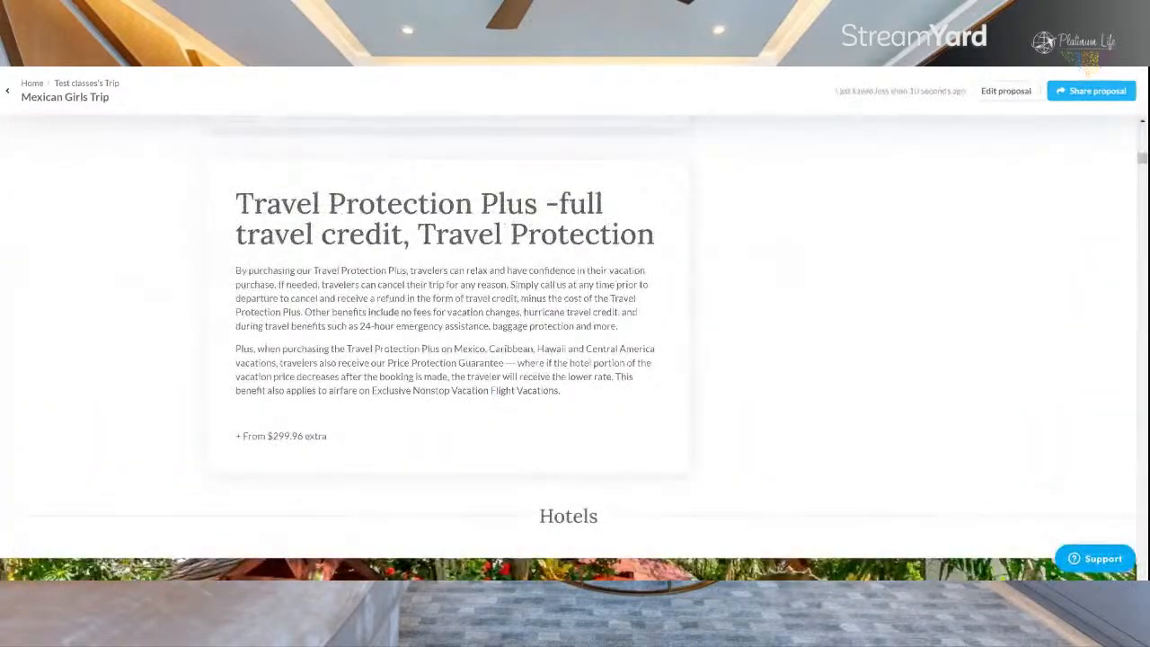
pyautogui.scroll(-8, 414, 372)
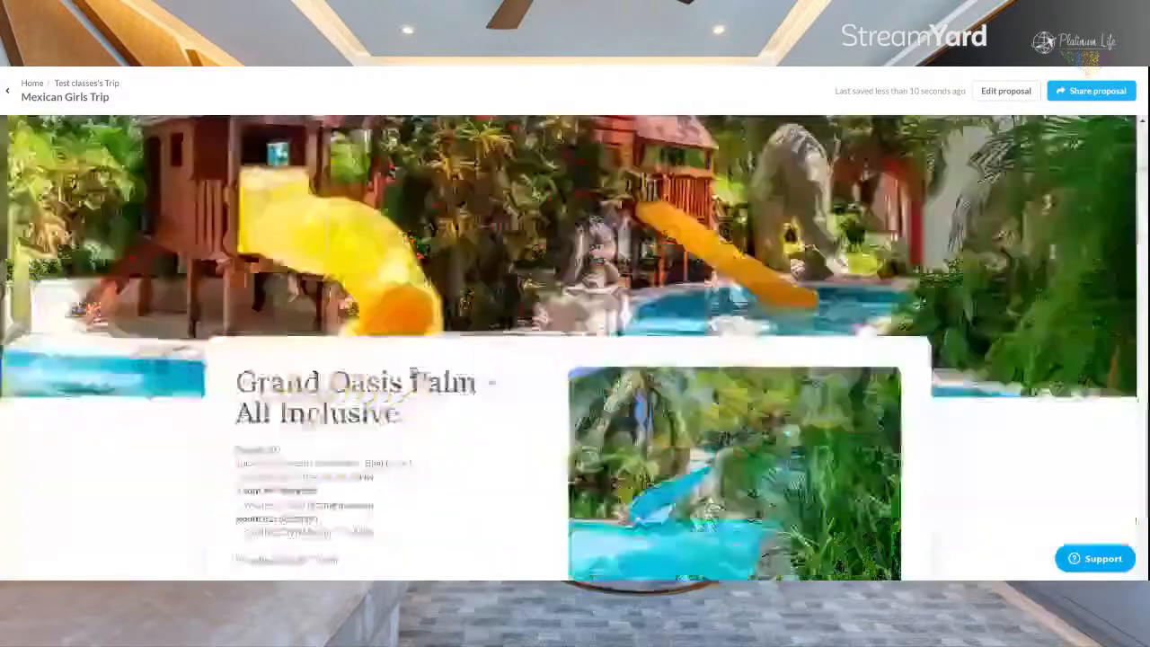
pyautogui.scroll(-10, 413, 373)
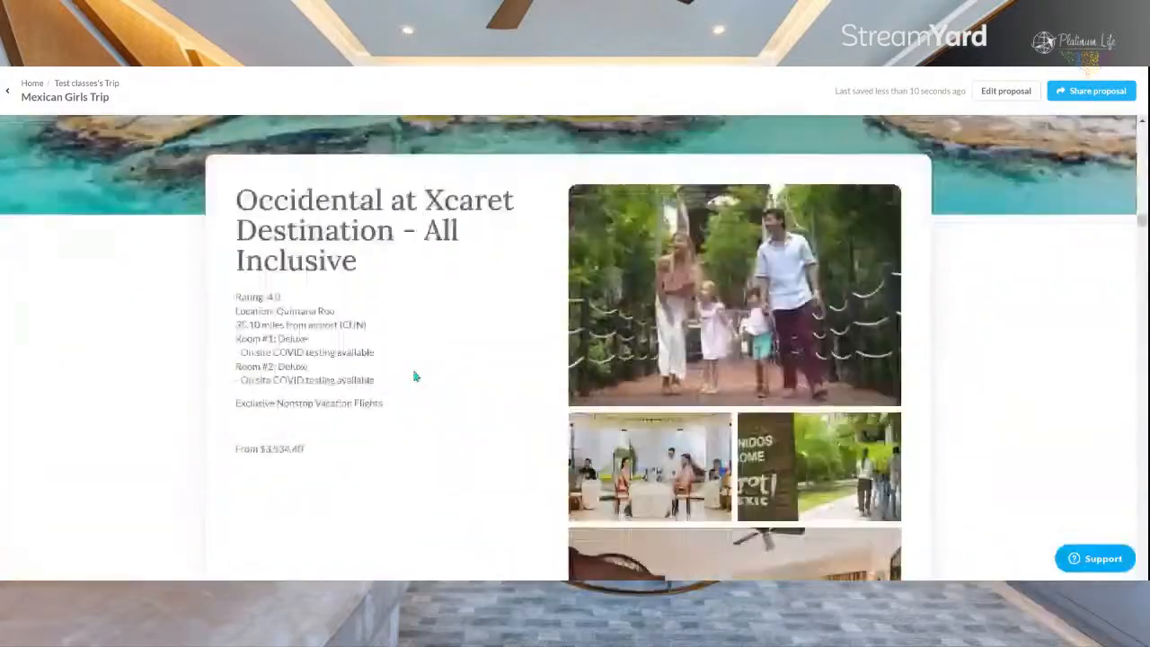
pyautogui.scroll(-10, 413, 375)
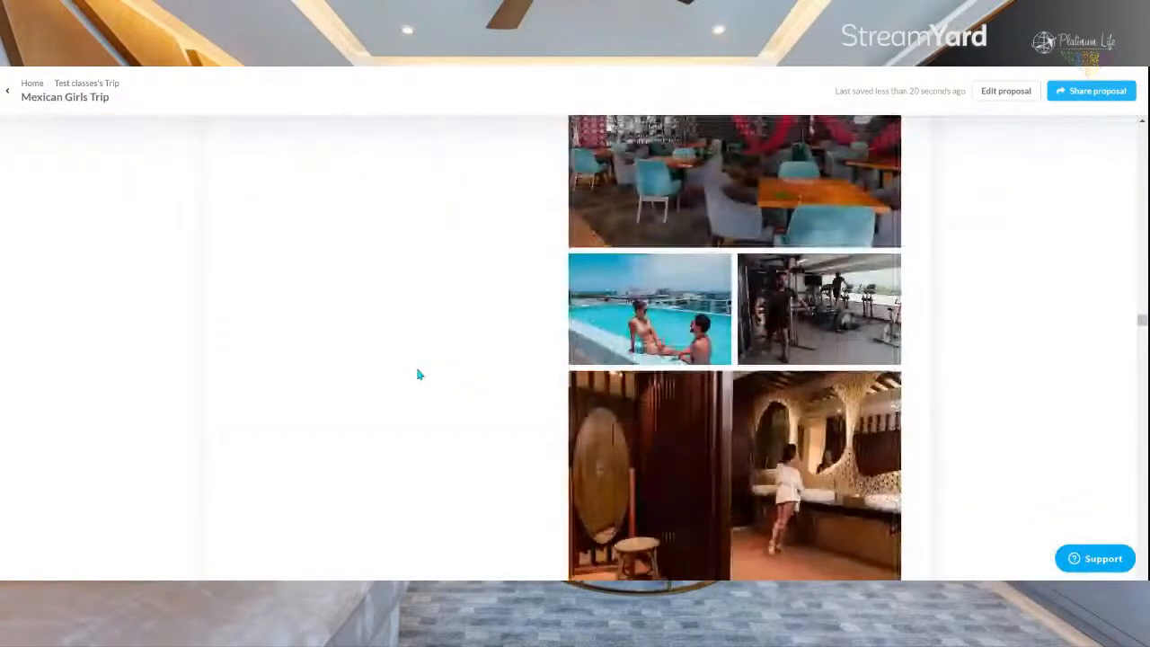
# Step: Look through the remaining hotel photos in the approval-only preview, then review the trip overview, flights and travel protection details again
pyautogui.scroll(-2, 418, 375)
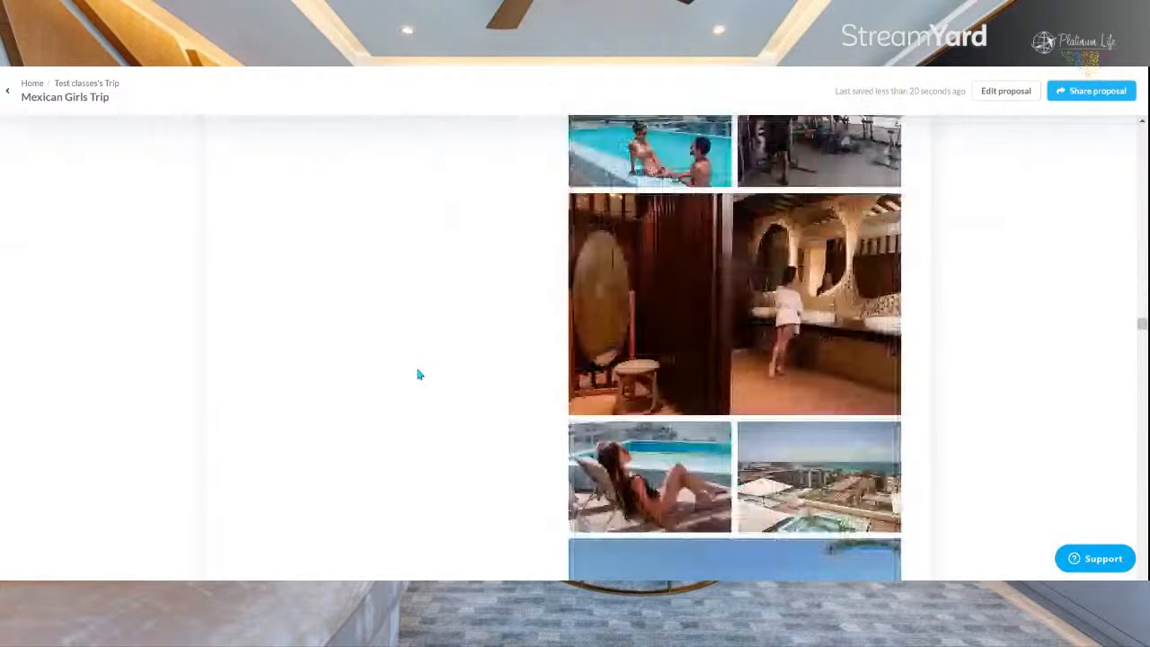
pyautogui.scroll(-3, 418, 375)
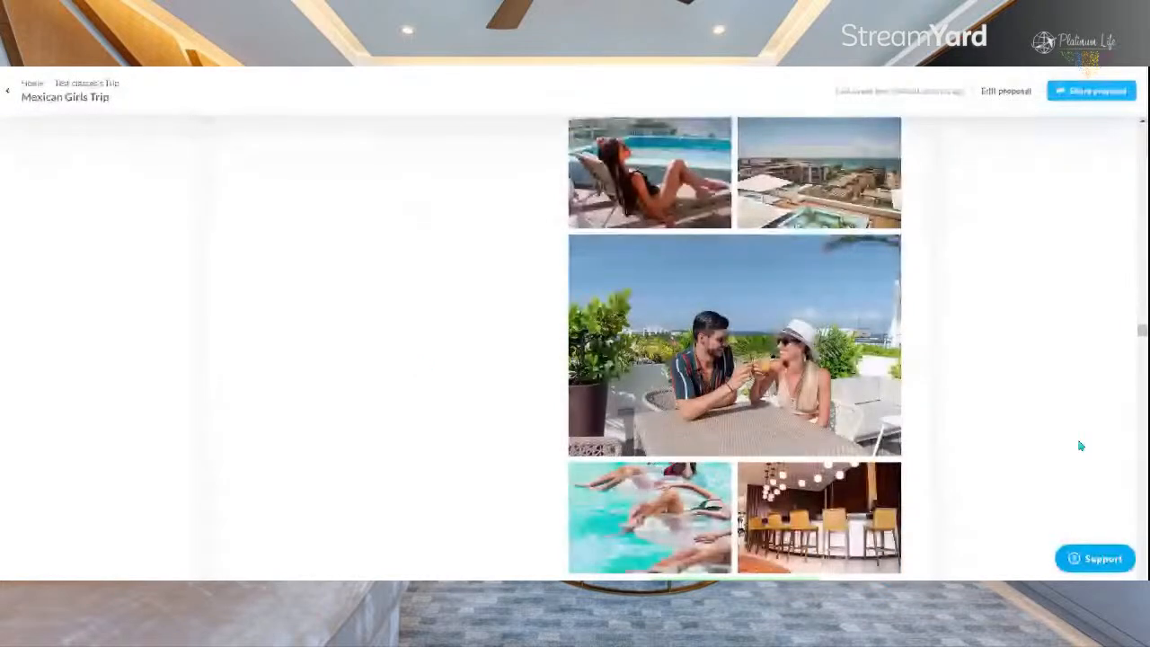
pyautogui.moveTo(1142, 330); pyautogui.dragTo(1142, 547)
pyautogui.moveTo(1132, 479); pyautogui.dragTo(1133, 131)
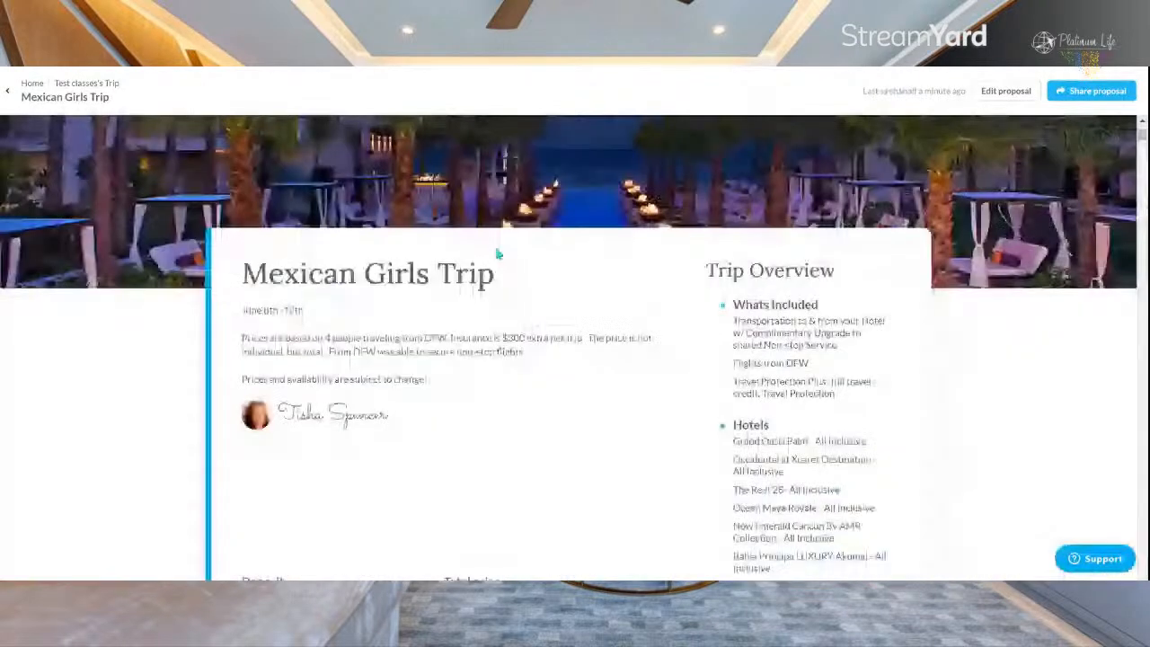
pyautogui.scroll(-2, 512, 278)
pyautogui.scroll(-5, 514, 282)
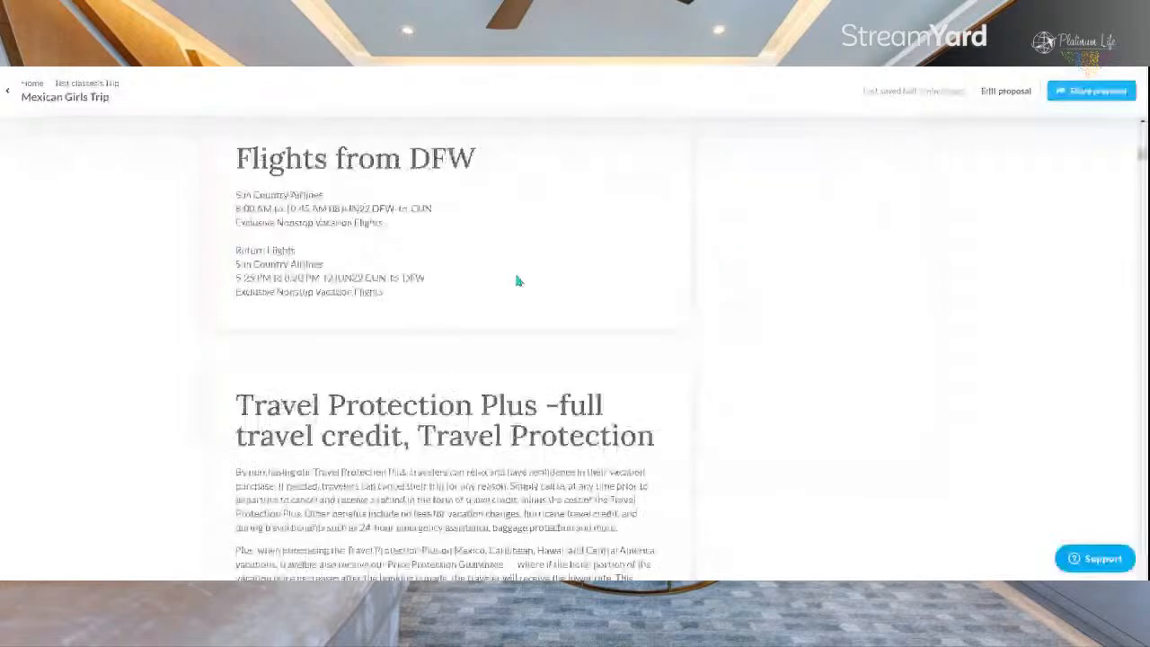
pyautogui.scroll(10, 516, 282)
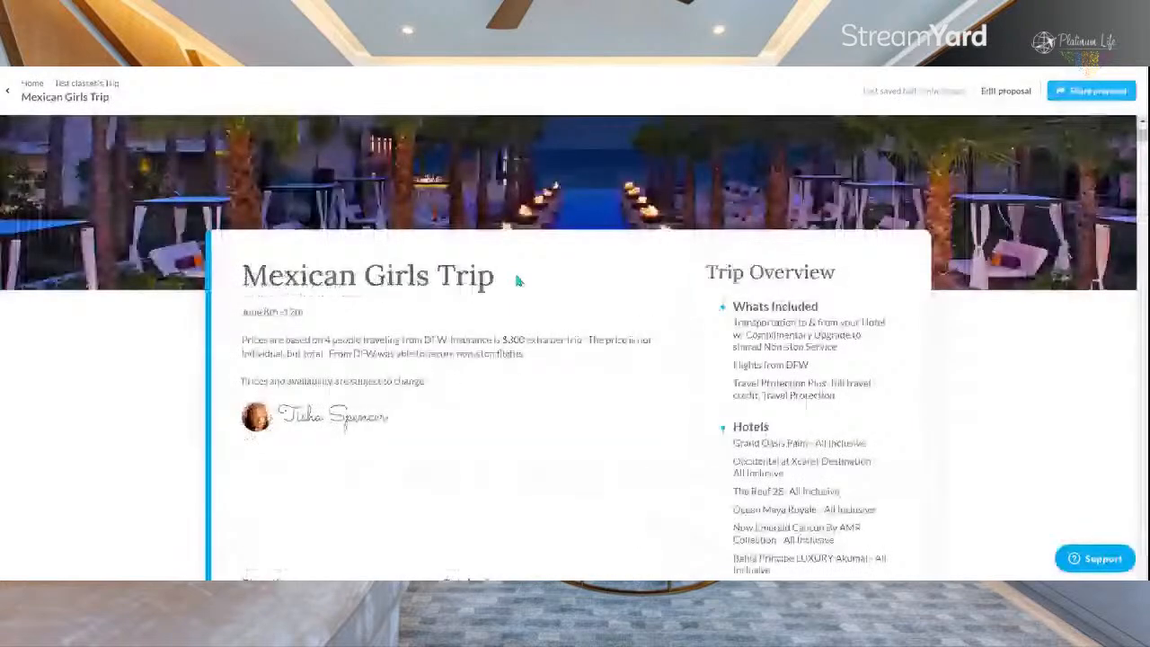
pyautogui.scroll(2, 517, 281)
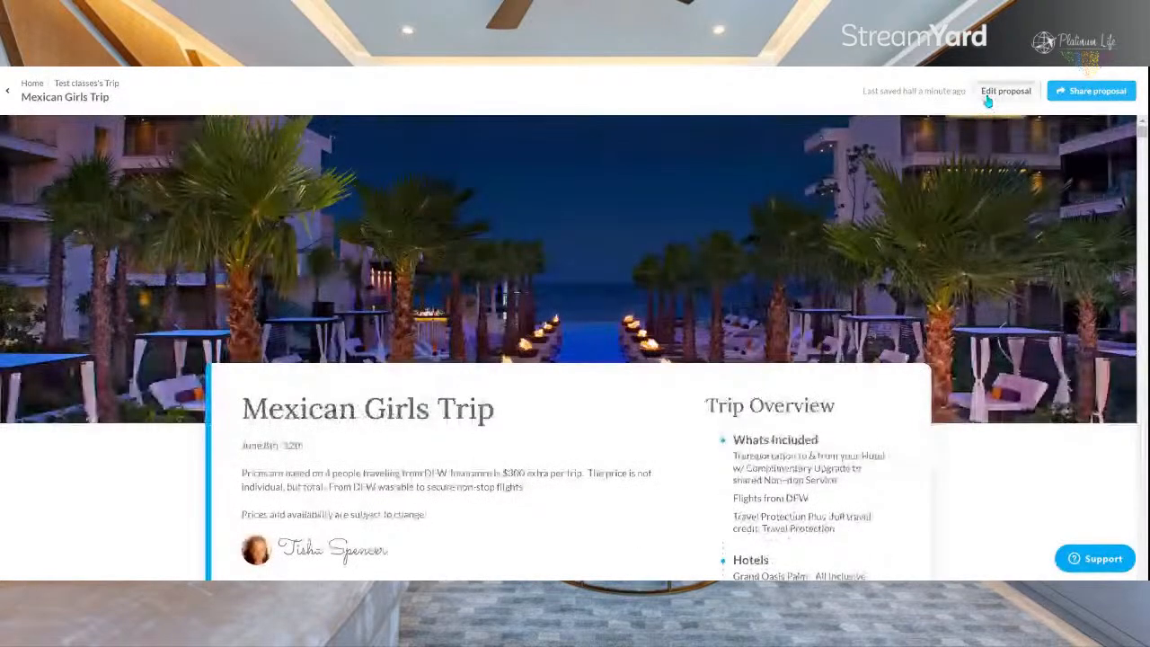
# Step: Return to editing the proposal and examine the Grand Oasis Palm item's photos and its photo and document upload options
pyautogui.click(996, 92)
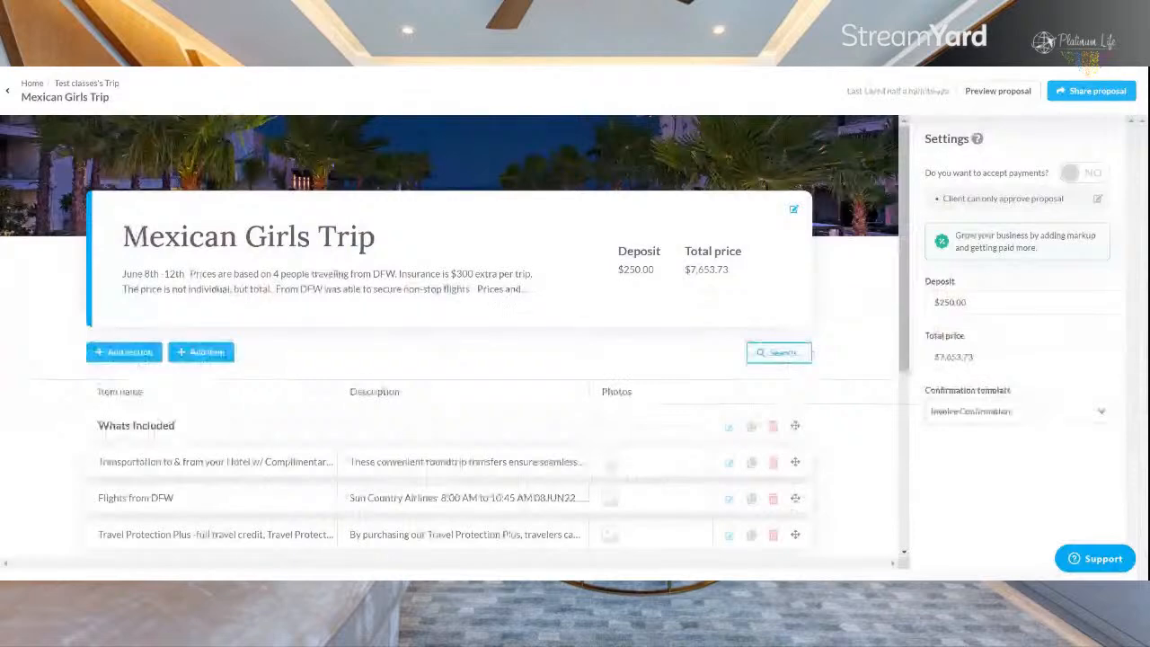
pyautogui.scroll(-5, 859, 292)
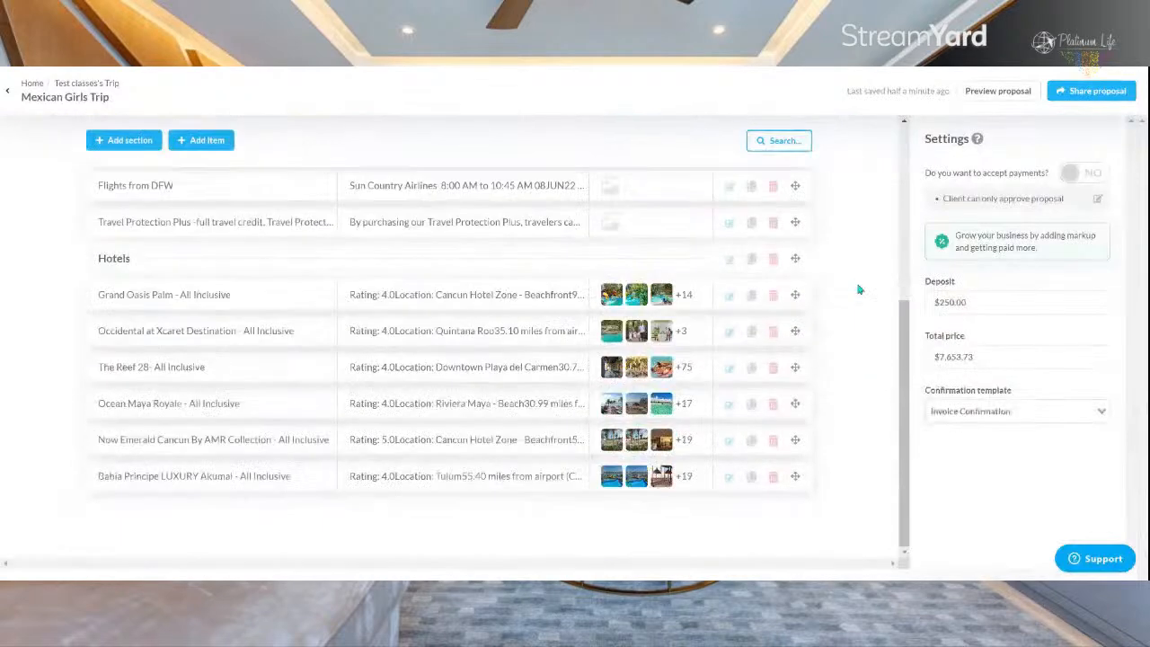
pyautogui.click(547, 295)
pyautogui.scroll(-5, 967, 281)
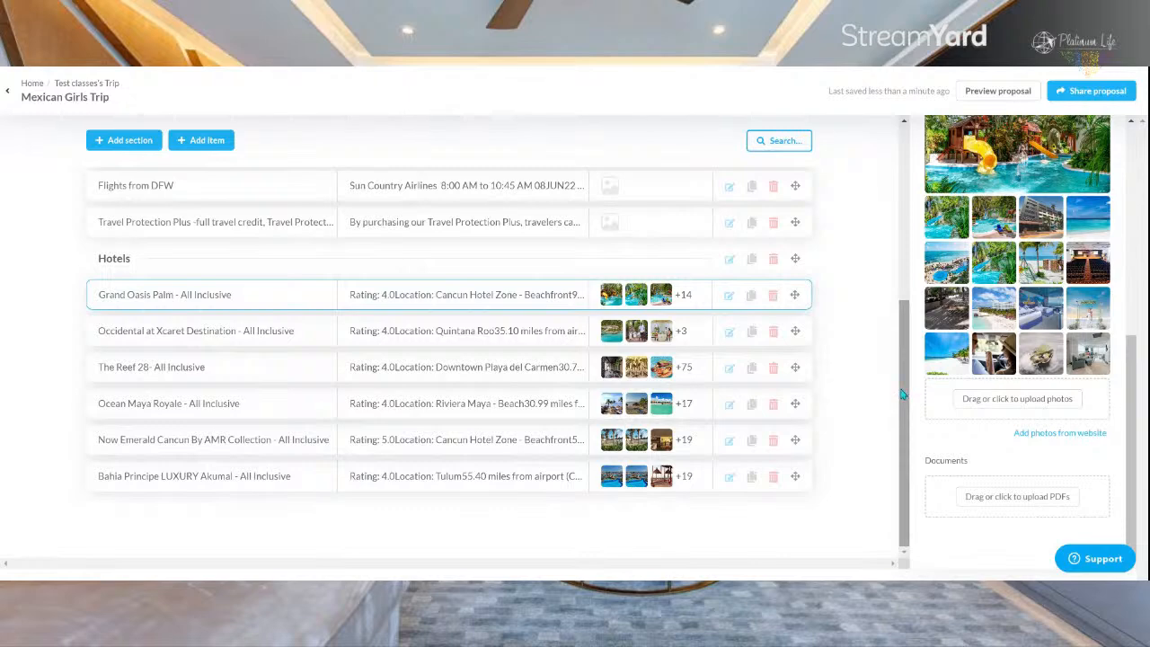
pyautogui.scroll(4, 906, 392)
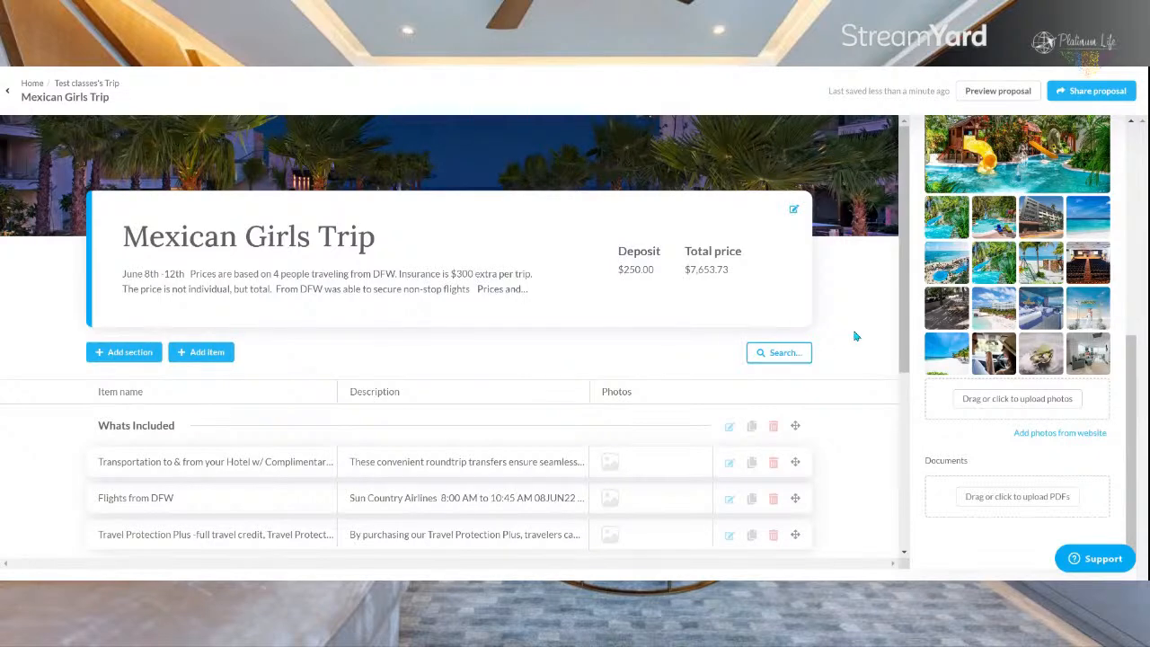
pyautogui.scroll(-2, 856, 336)
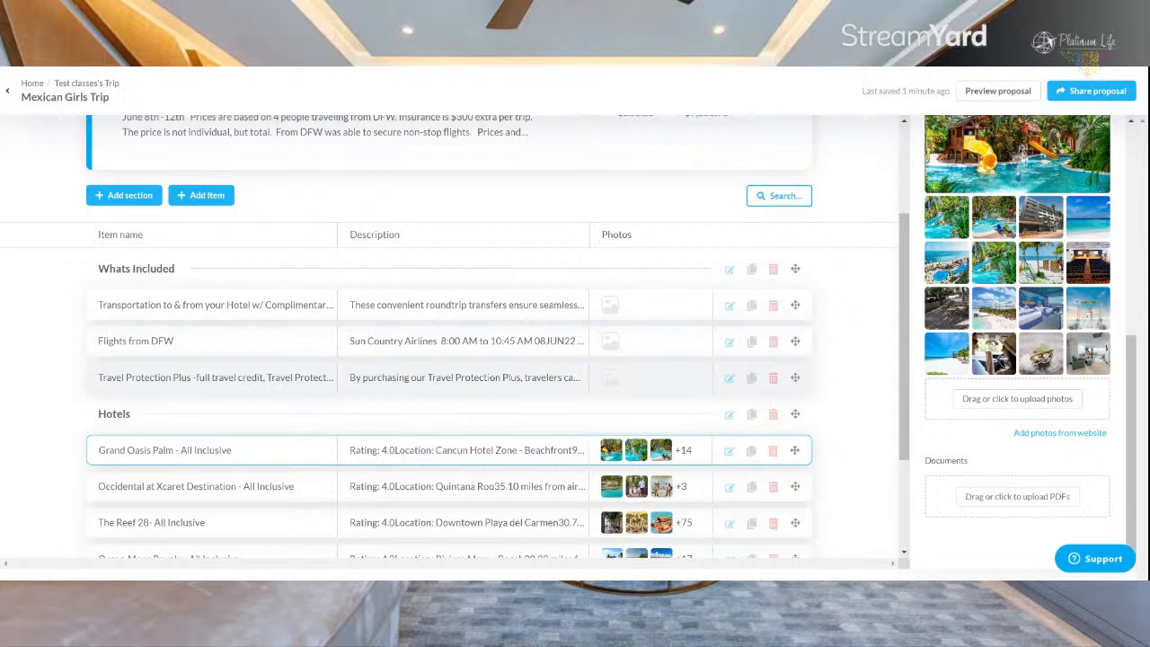
# Step: Search the library of past proposals and items for "transportation" and look through the matching proposals and reusable items
pyautogui.click(755, 197)
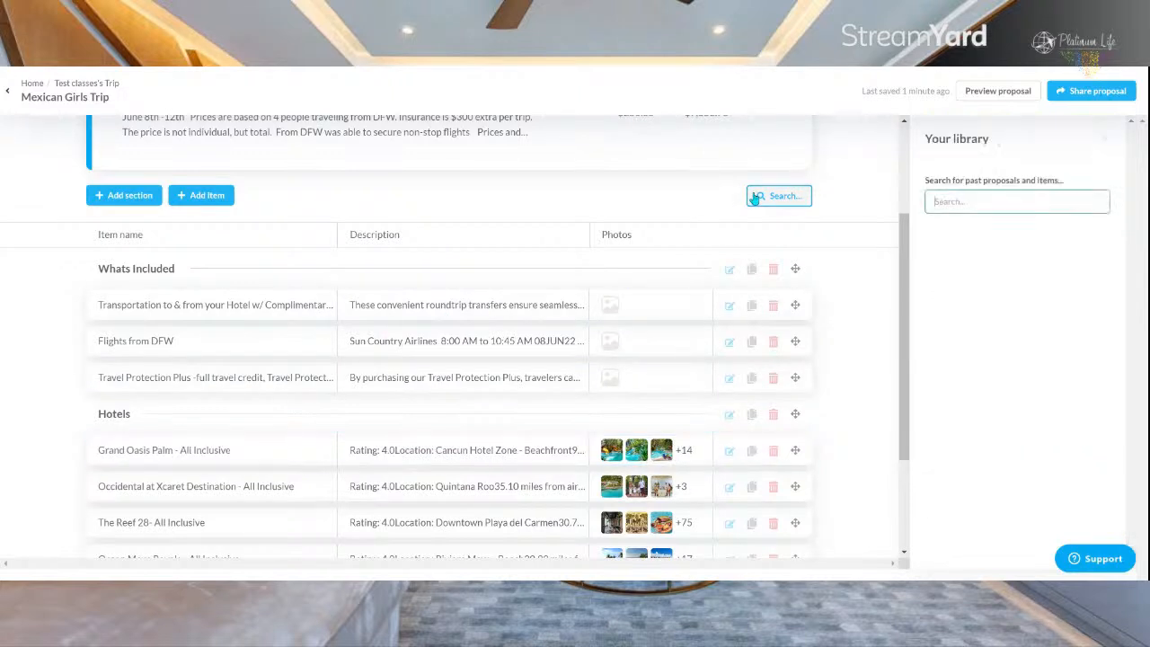
pyautogui.write('tra')
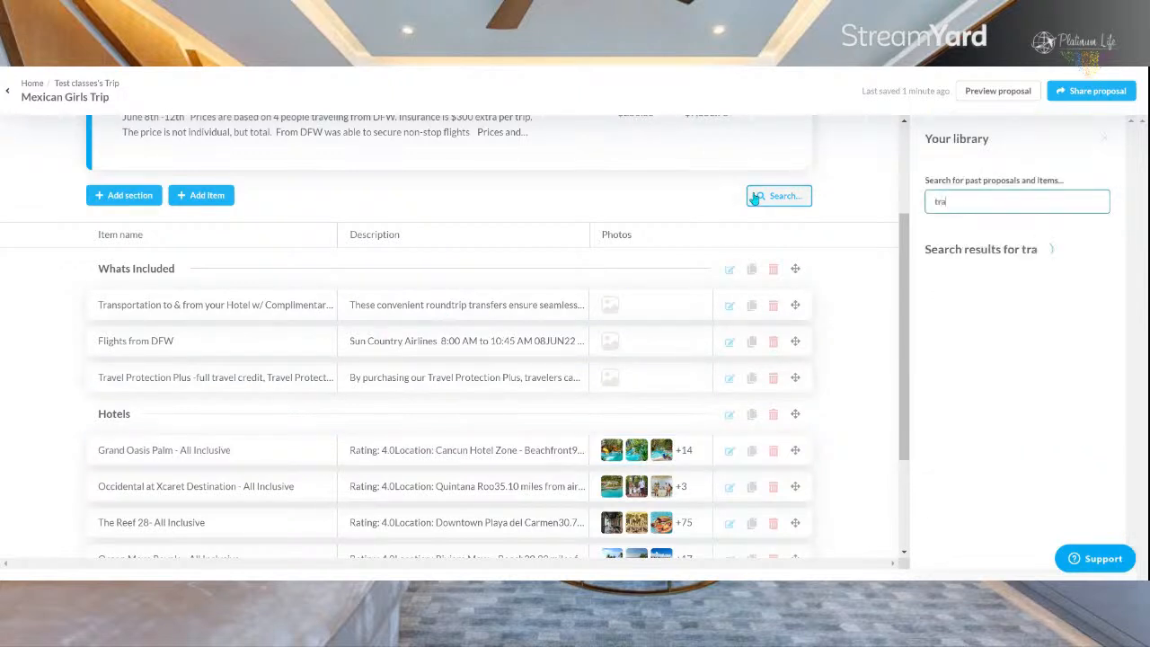
pyautogui.write('nsportation')
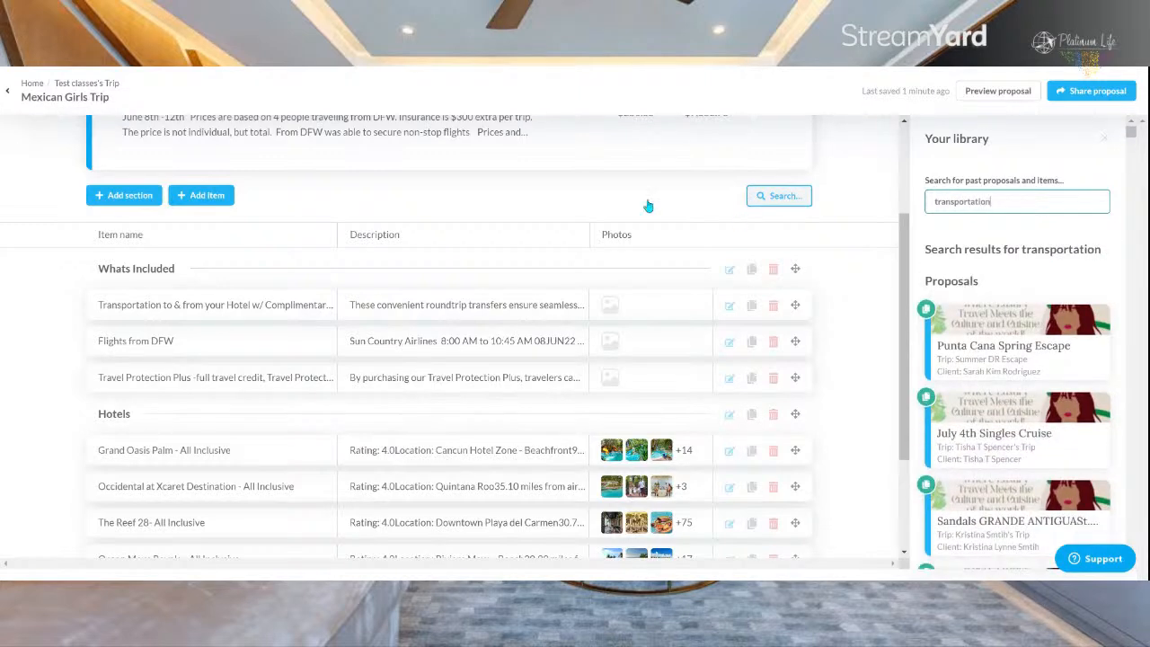
pyautogui.scroll(-15, 1027, 249)
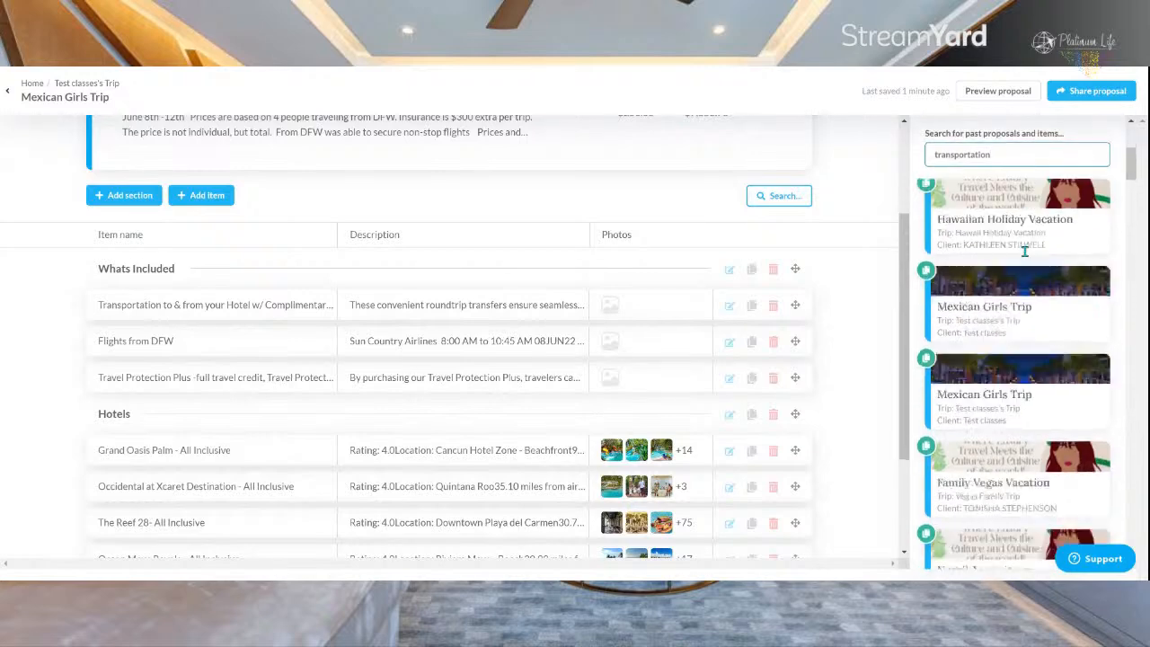
pyautogui.scroll(-10, 1027, 251)
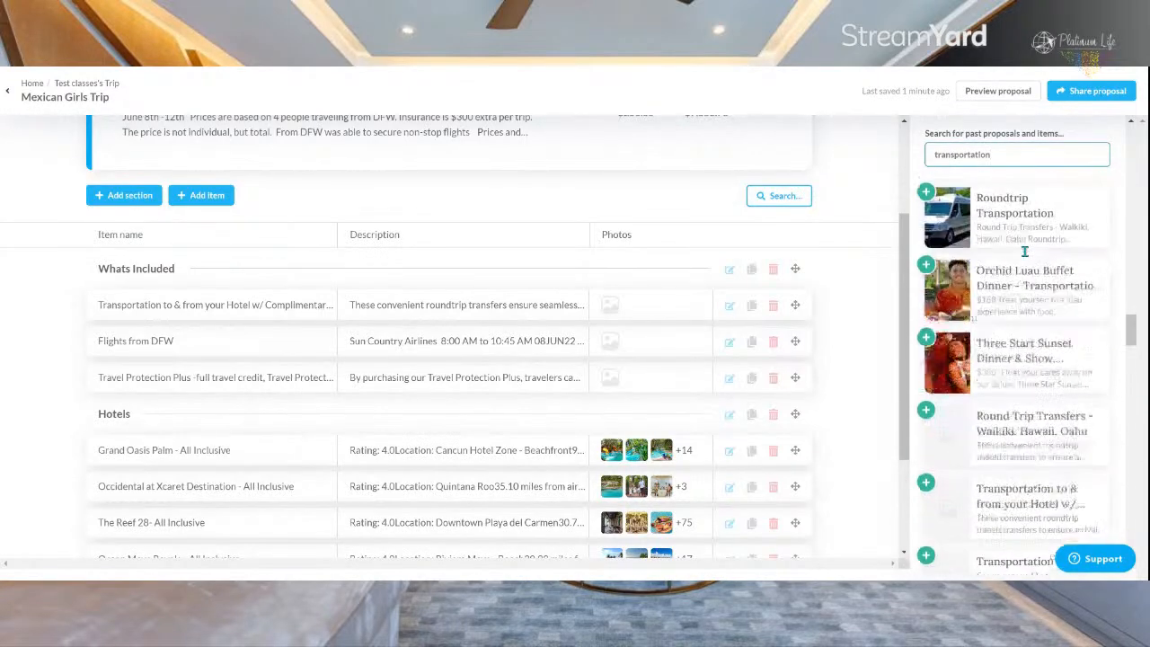
pyautogui.scroll(4, 1027, 258)
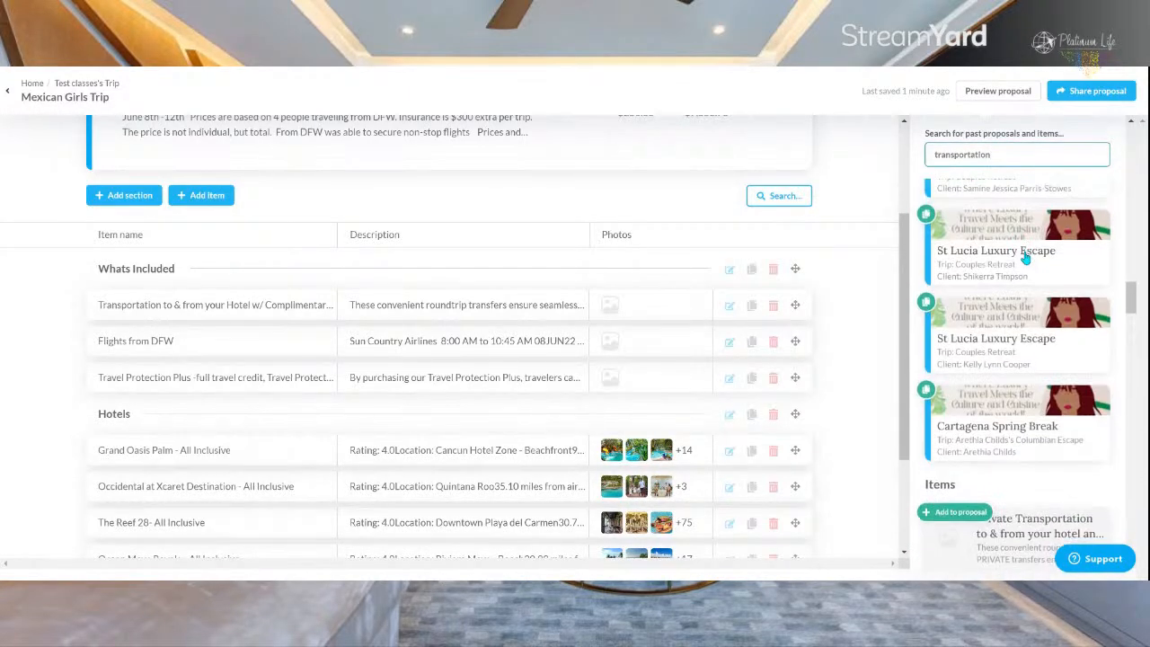
pyautogui.scroll(-4, 1026, 259)
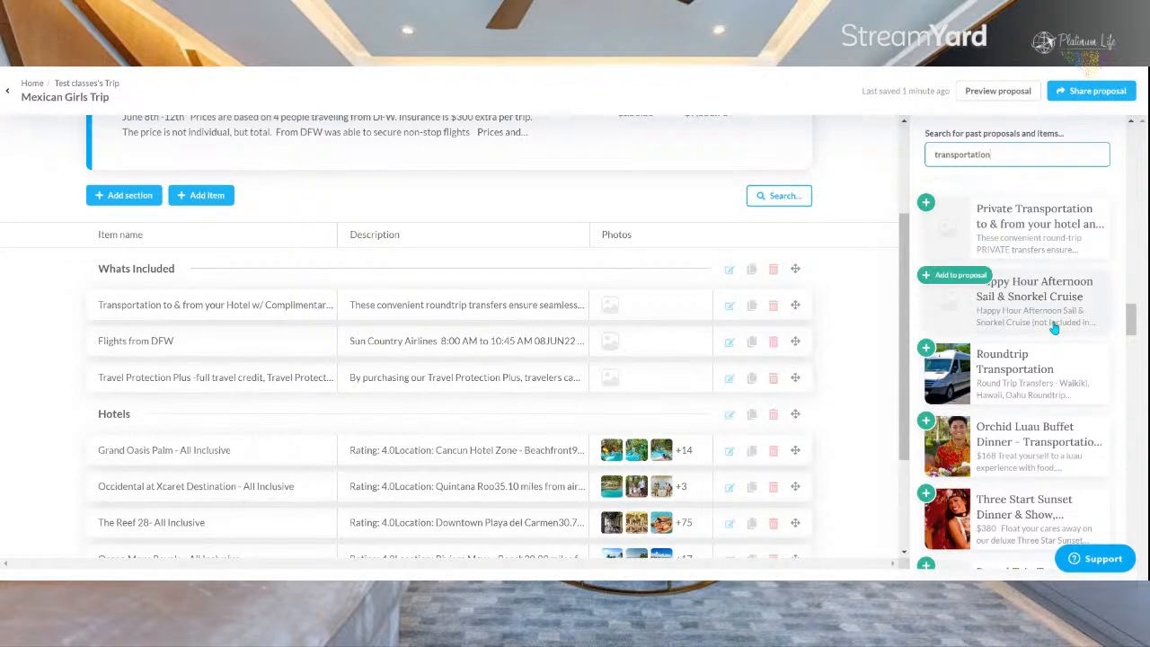
pyautogui.scroll(-2, 1056, 328)
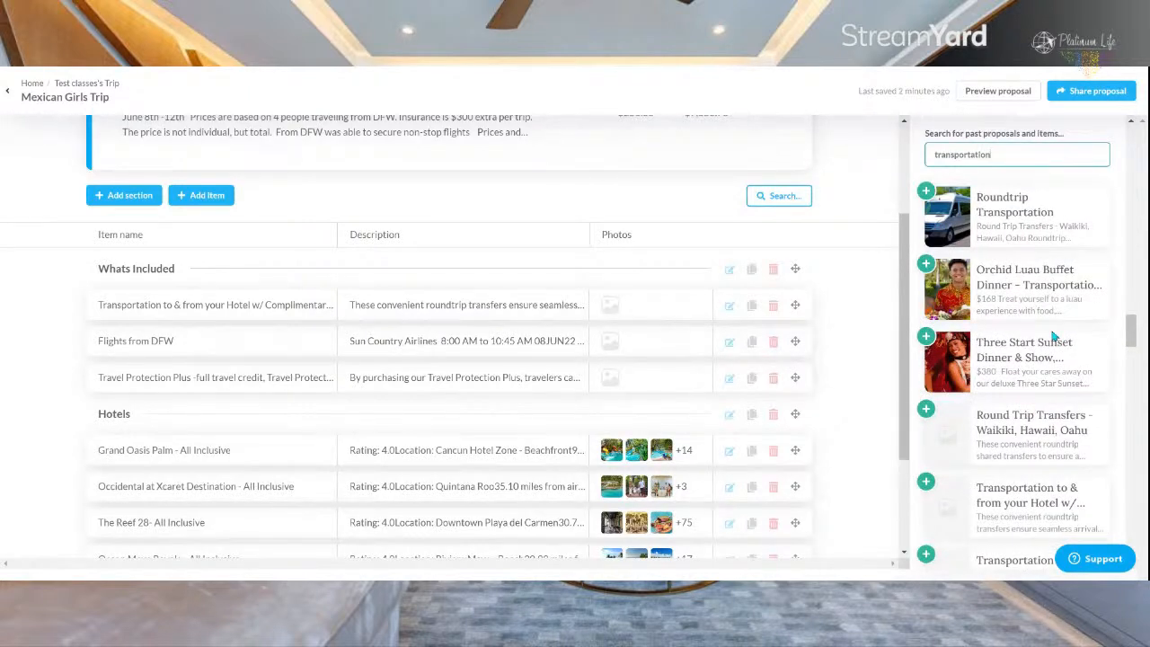
# Step: Add the library item "Round Trip Transfers - Waikiki, Hawaii, Oahu" and move it to the end of the Whats Included section
pyautogui.click(592, 575)
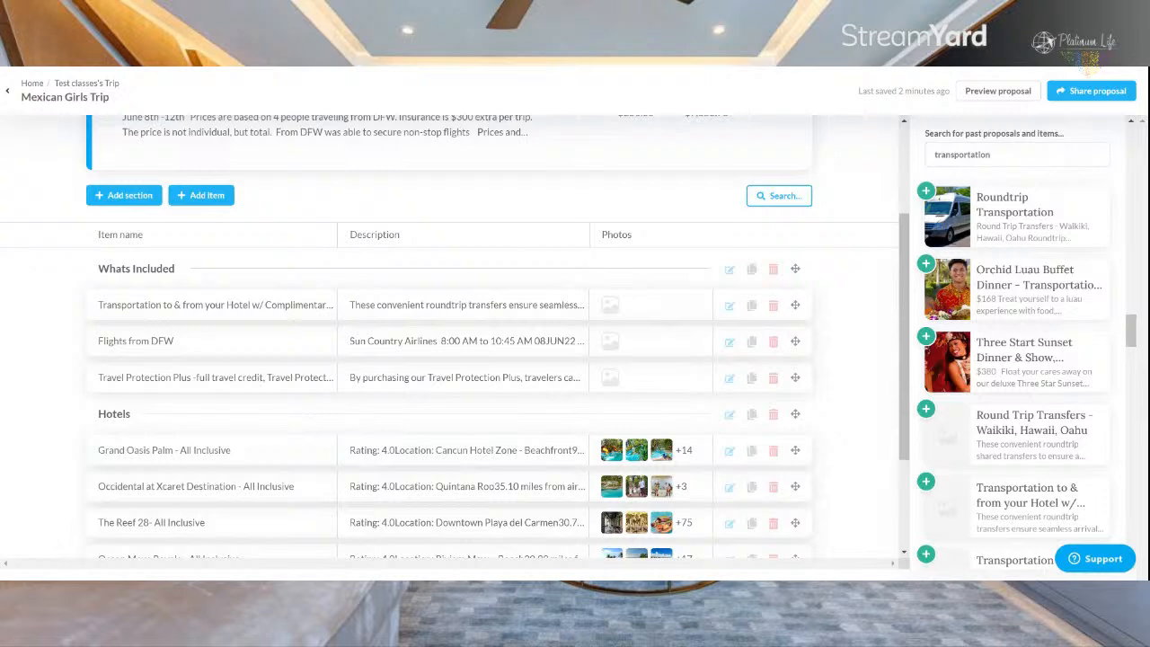
pyautogui.click(592, 575)
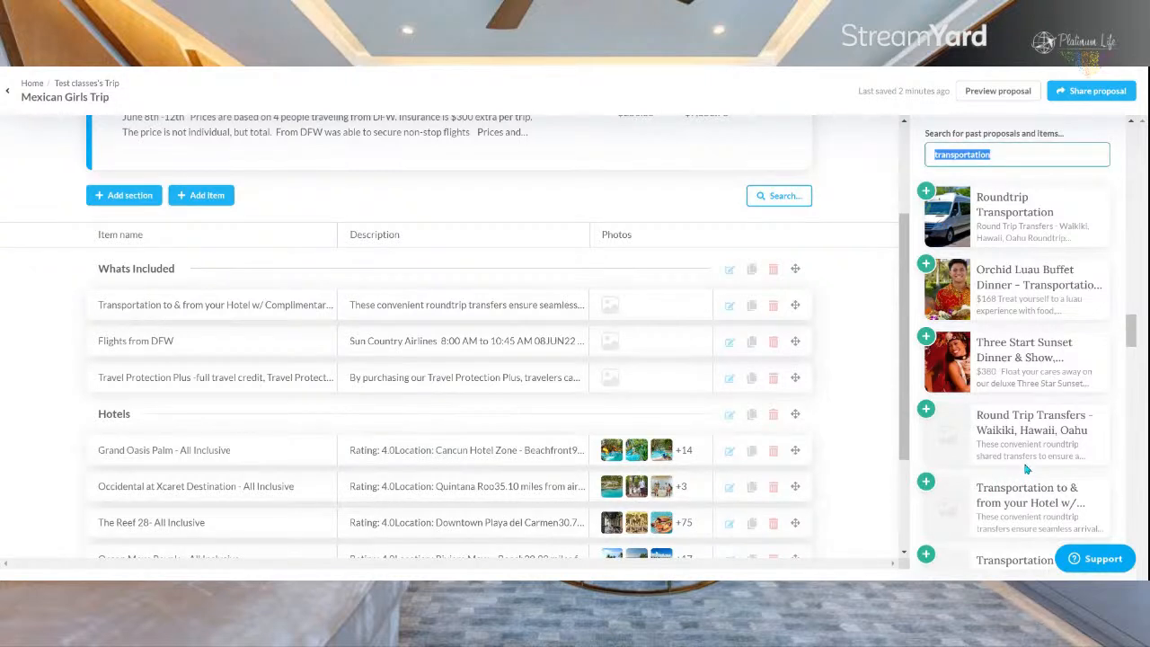
pyautogui.click(984, 419)
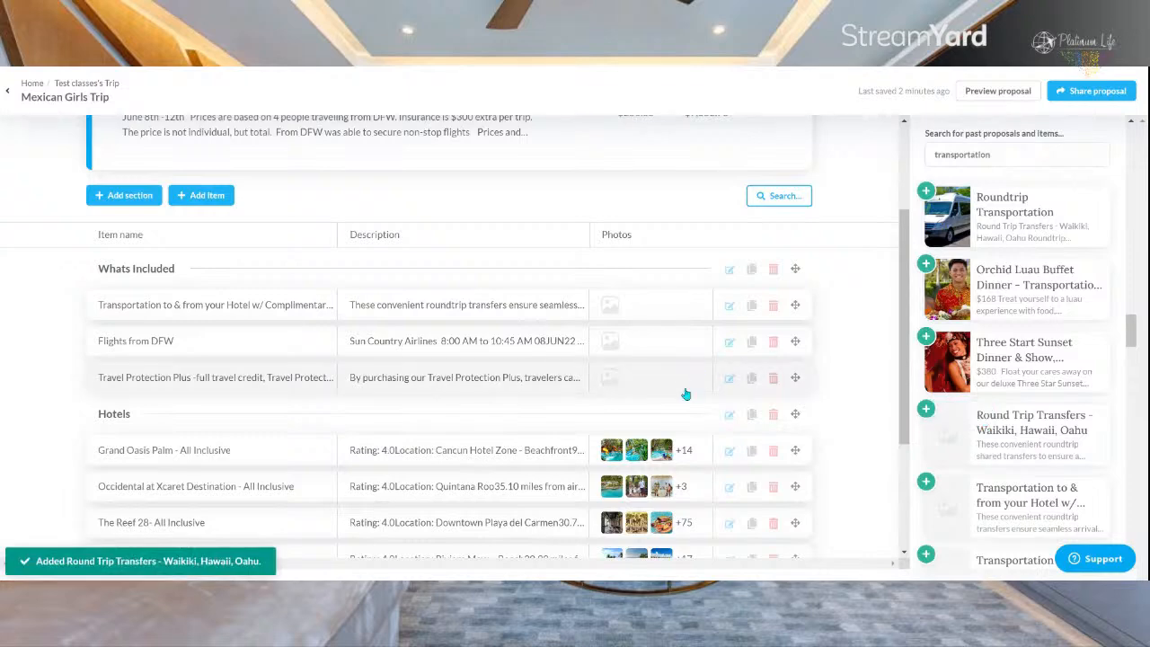
pyautogui.scroll(-2, 314, 310)
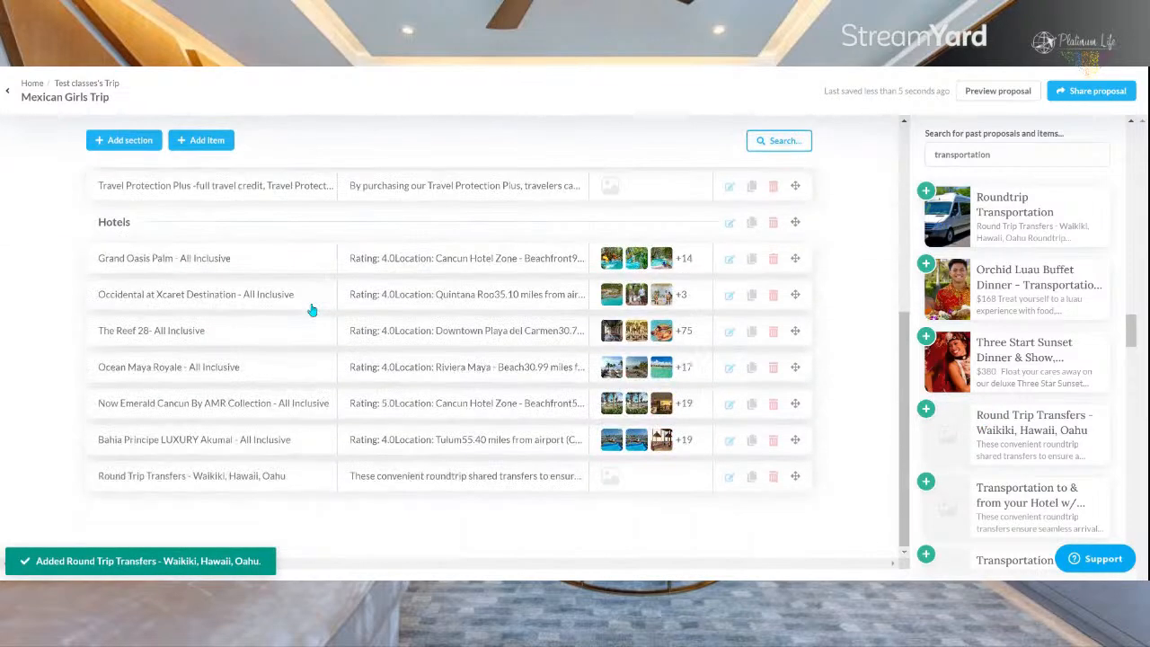
pyautogui.moveTo(300, 476); pyautogui.dragTo(309, 225)
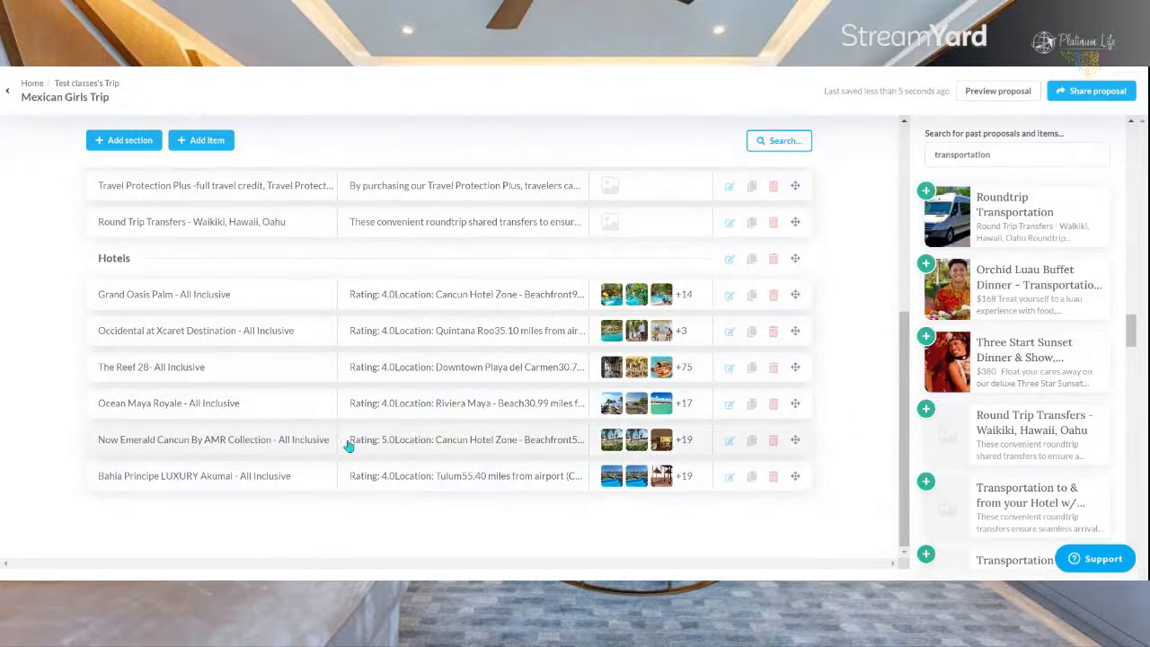
pyautogui.scroll(4, 347, 448)
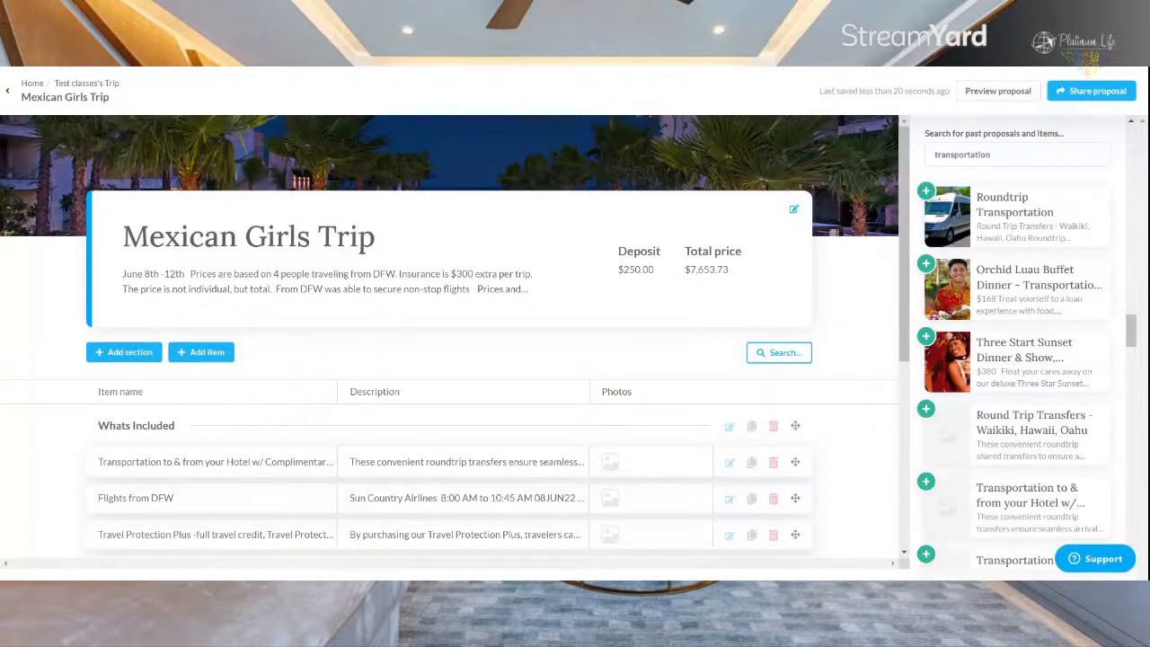
pyautogui.scroll(10, 927, 336)
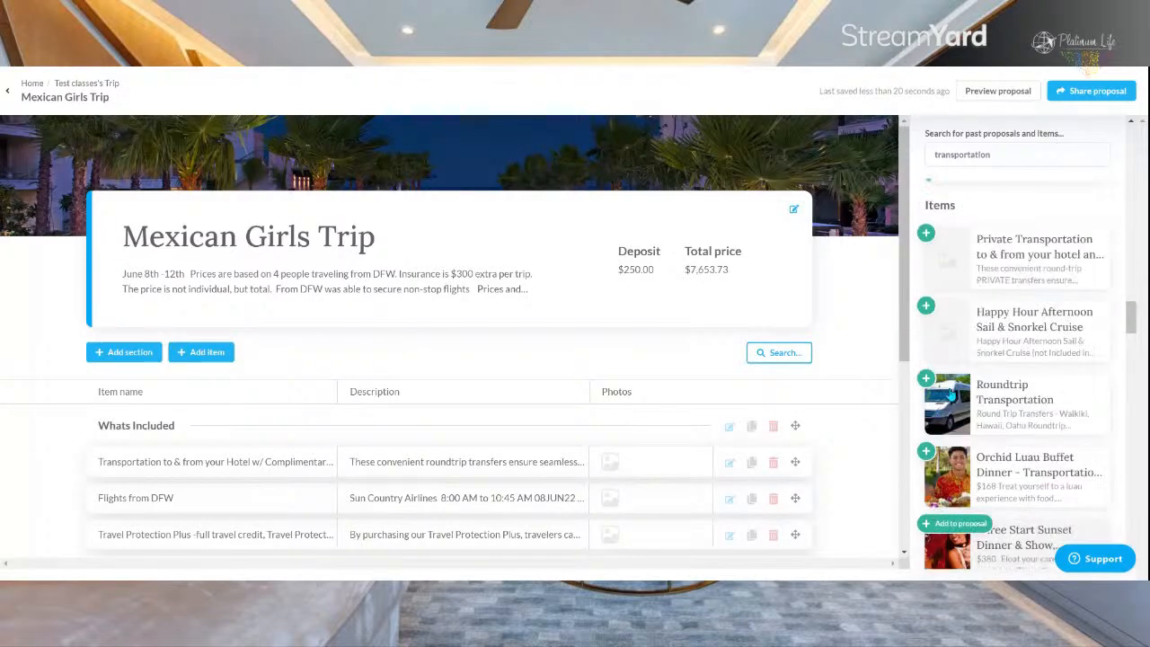
pyautogui.click(863, 334)
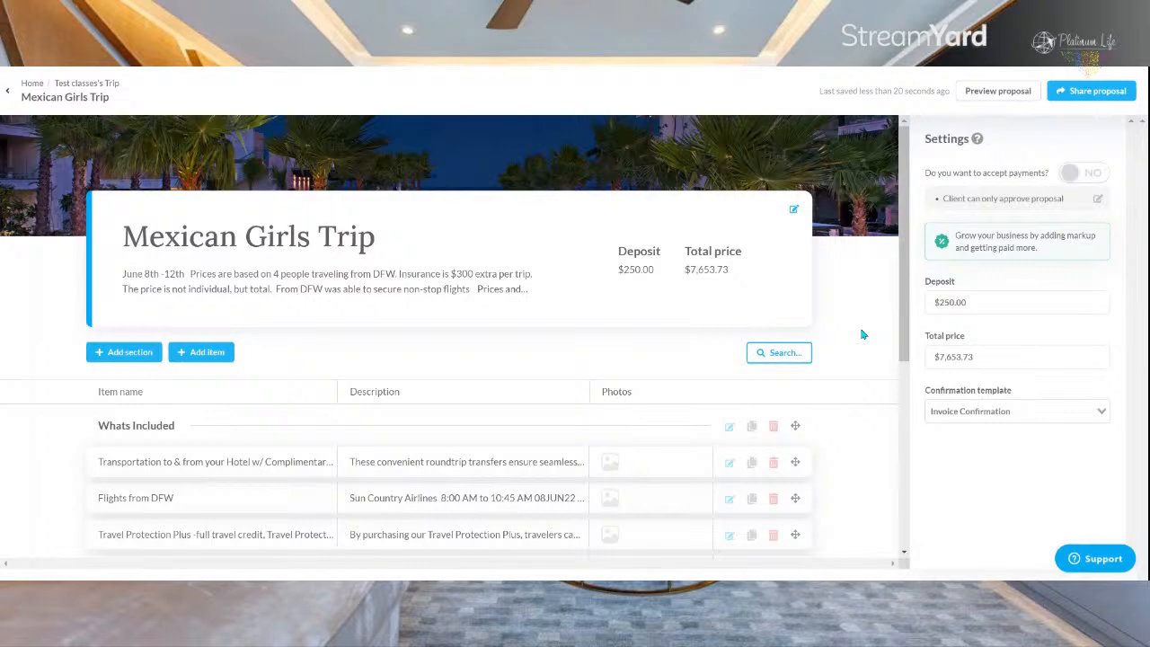
# Step: Turn accepting payments back on for the proposal and open its sharing options
pyautogui.click(1088, 174)
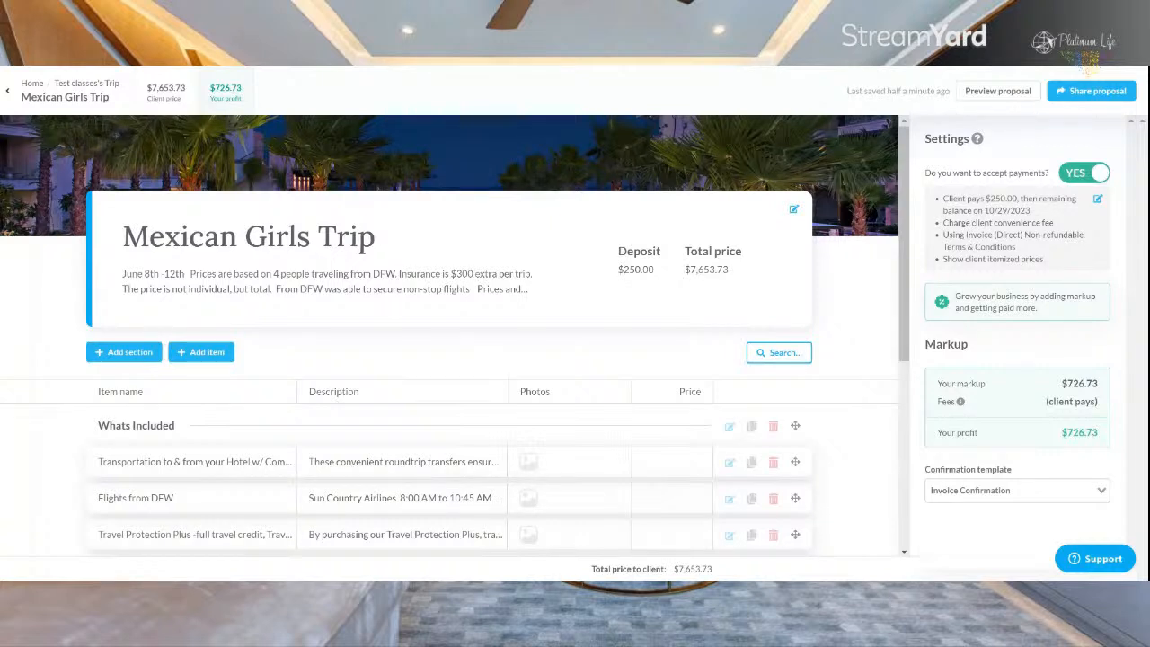
pyautogui.click(1101, 92)
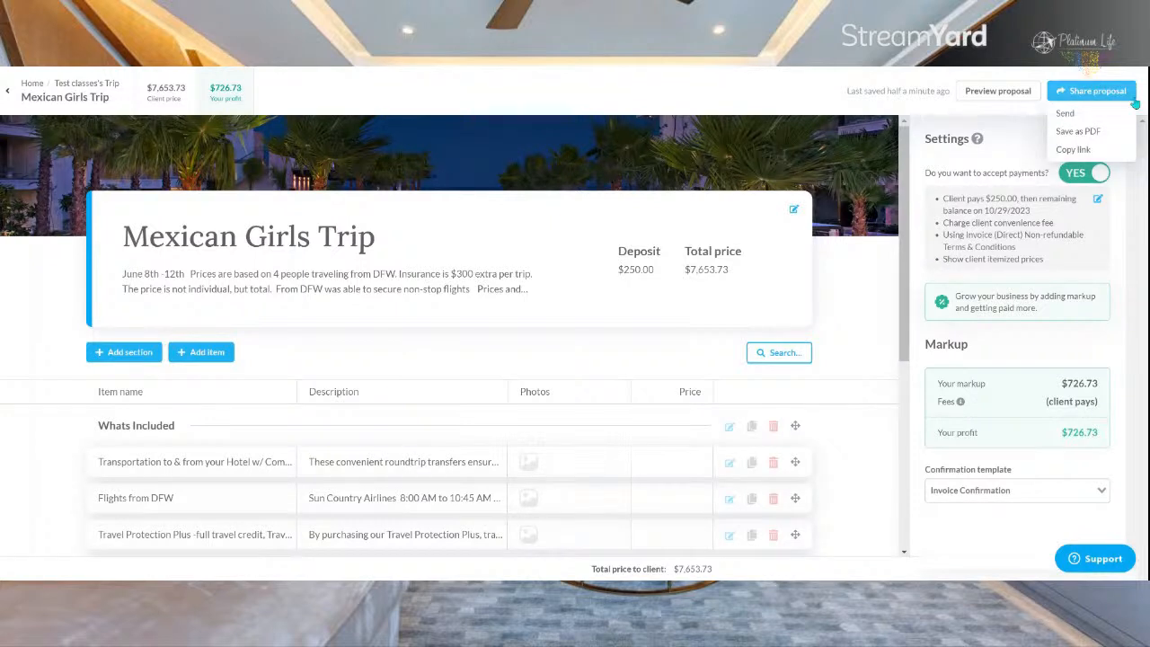